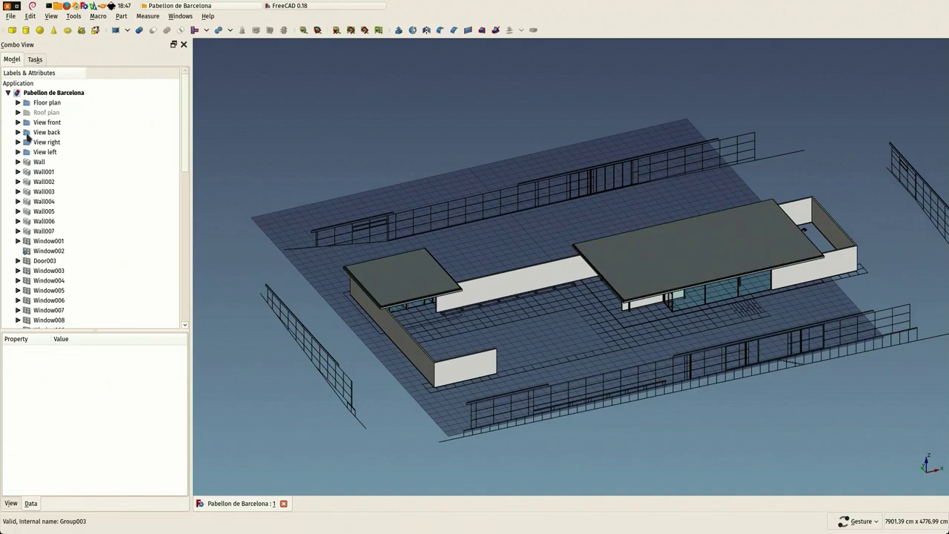
# Create a new empty group under the Pabellon de Barcelona root.
pyautogui.click(46, 112)
pyautogui.scroll(-1, 113, 100)
pyautogui.scroll(-5, 117, 148)
pyautogui.scroll(-2, 123, 171)
pyautogui.scroll(2, 126, 237)
pyautogui.scroll(6, 127, 280)
pyautogui.scroll(-1, 127, 278)
pyautogui.scroll(1, 135, 153)
pyautogui.rightClick(43, 93)
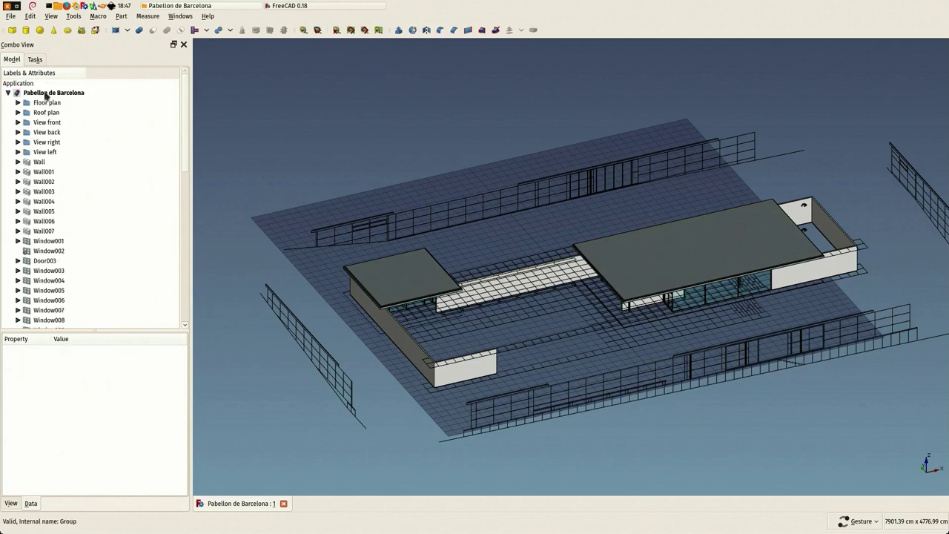
pyautogui.click(67, 121)
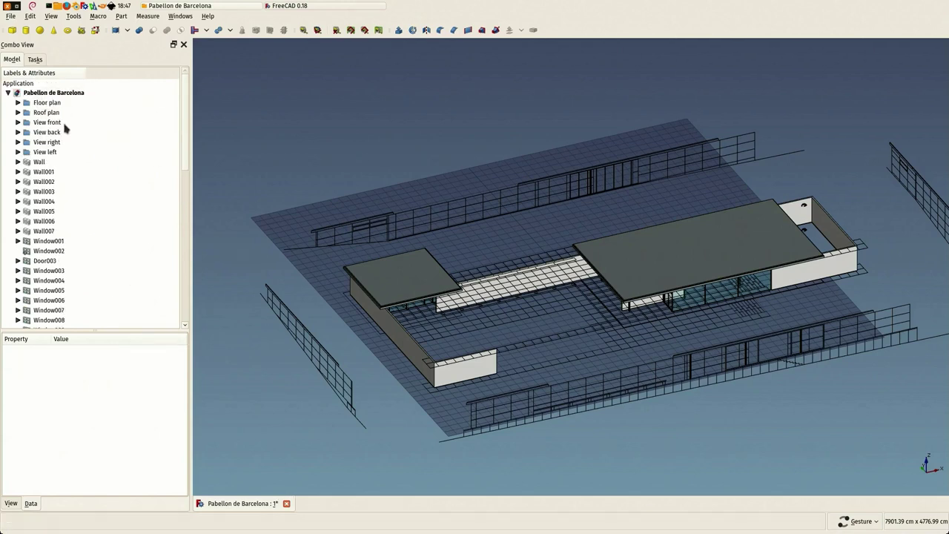
# Rename the new Group006 to 'Roof slabs'.
pyautogui.scroll(-6, 110, 191)
pyautogui.scroll(-10, 106, 210)
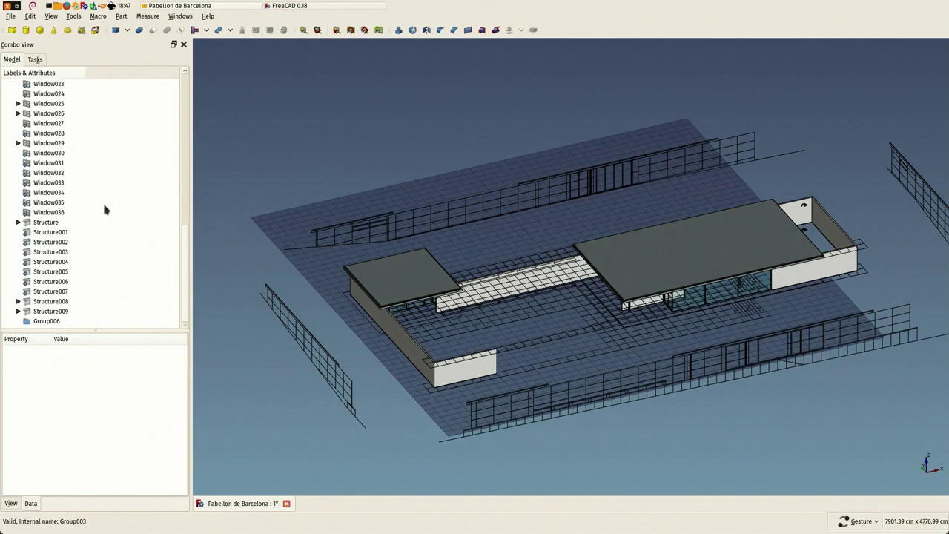
pyautogui.click(53, 322)
pyautogui.write('Roof slabs')
pyautogui.press('Return')
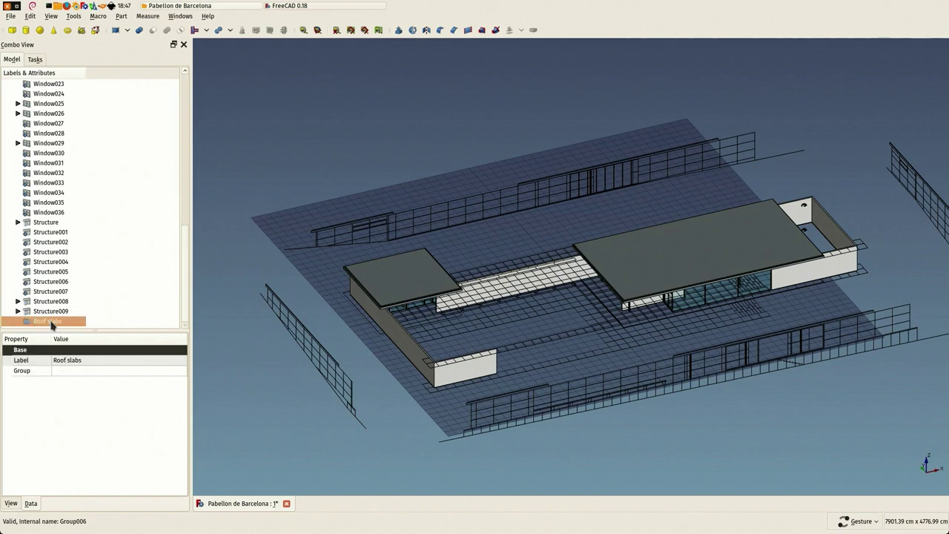
# Move Structure009 and Structure008 into the Roof slabs group.
pyautogui.click(45, 312)
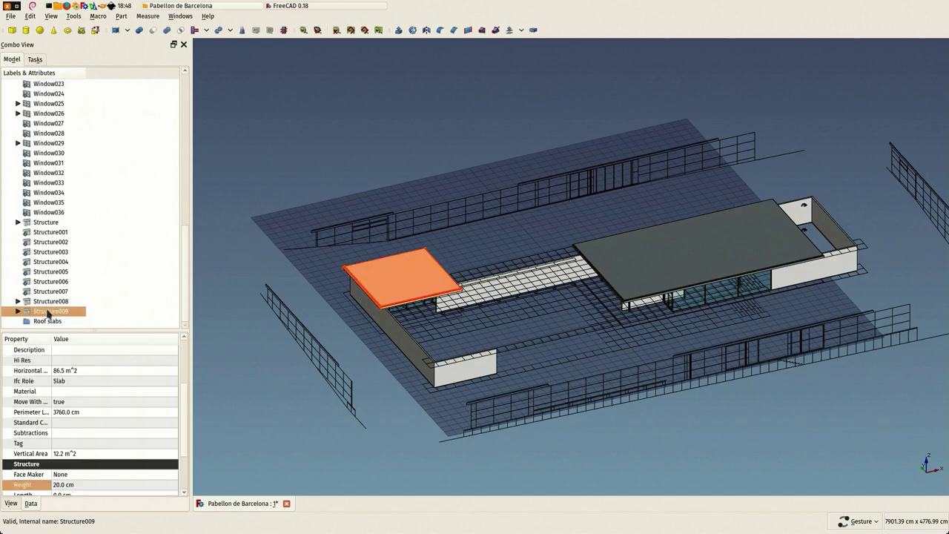
pyautogui.keyDown('ctrl'); pyautogui.click(44, 304); pyautogui.keyUp('ctrl')
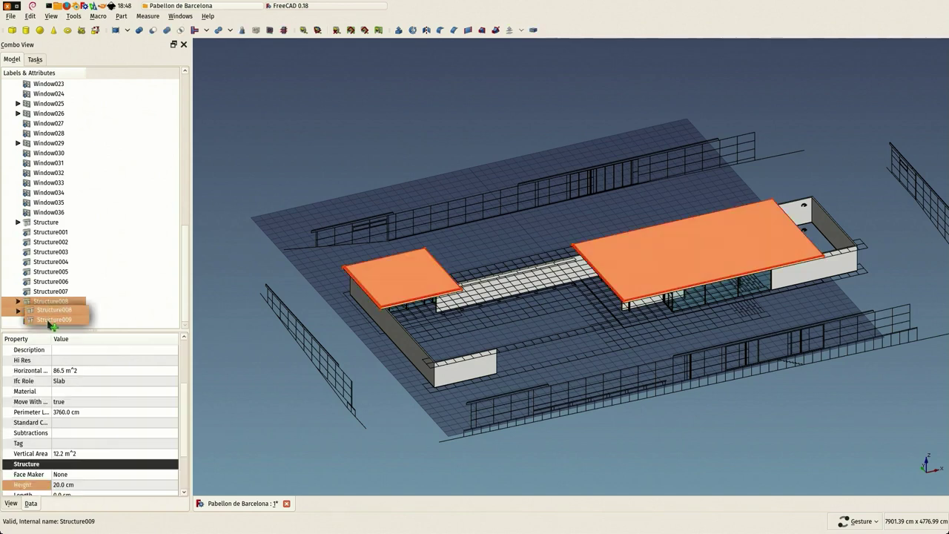
pyautogui.moveTo(44, 304); pyautogui.dragTo(50, 323)
pyautogui.doubleClick(30, 321)
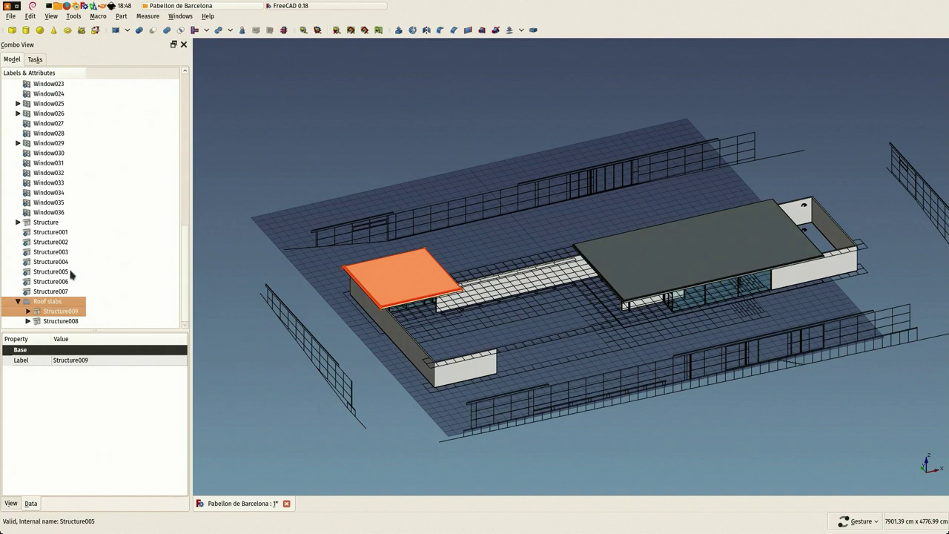
# Relabel both slabs 'Roof slab', giving Roof slab and Roof slab001.
pyautogui.click(57, 312)
pyautogui.keyDown('ctrl'); pyautogui.click(58, 321); pyautogui.keyUp('ctrl')
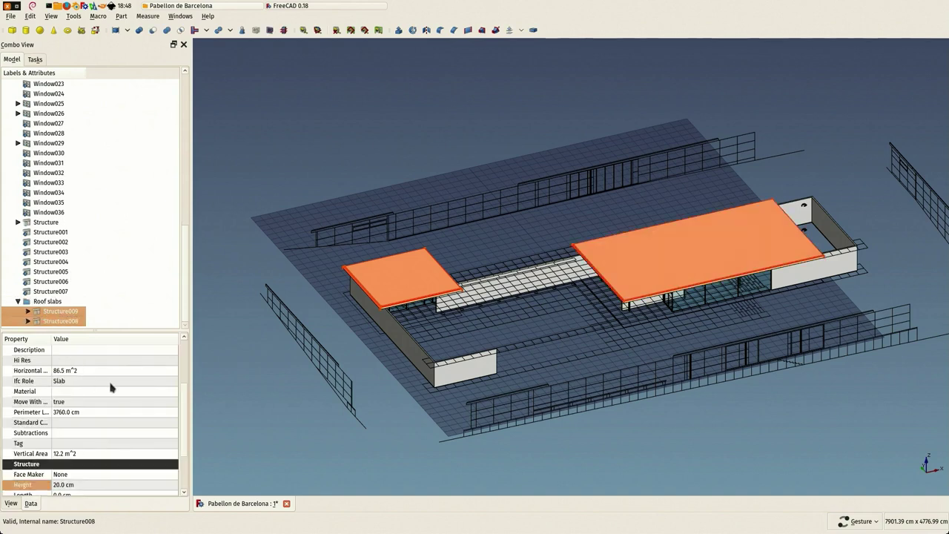
pyautogui.scroll(3, 99, 382)
pyautogui.doubleClick(99, 370)
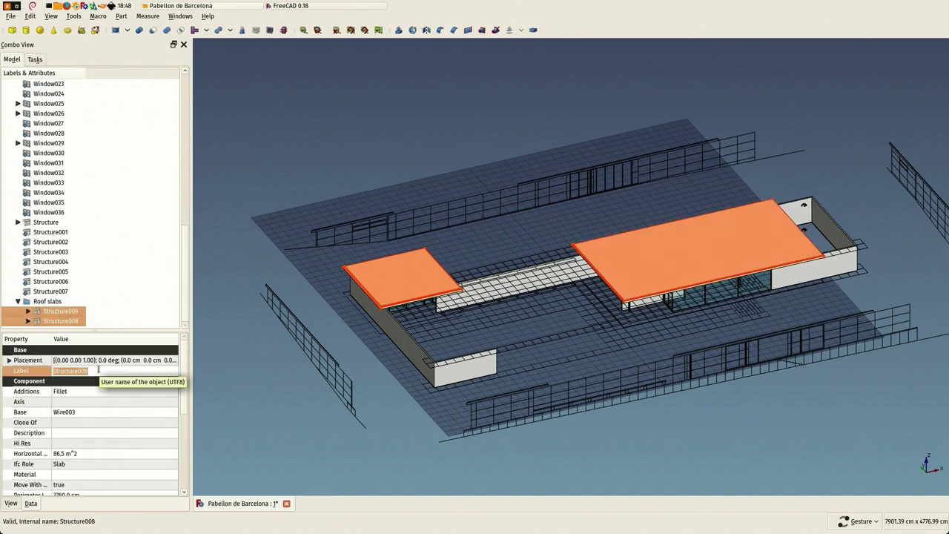
pyautogui.write('Rof')
pyautogui.press('Return')
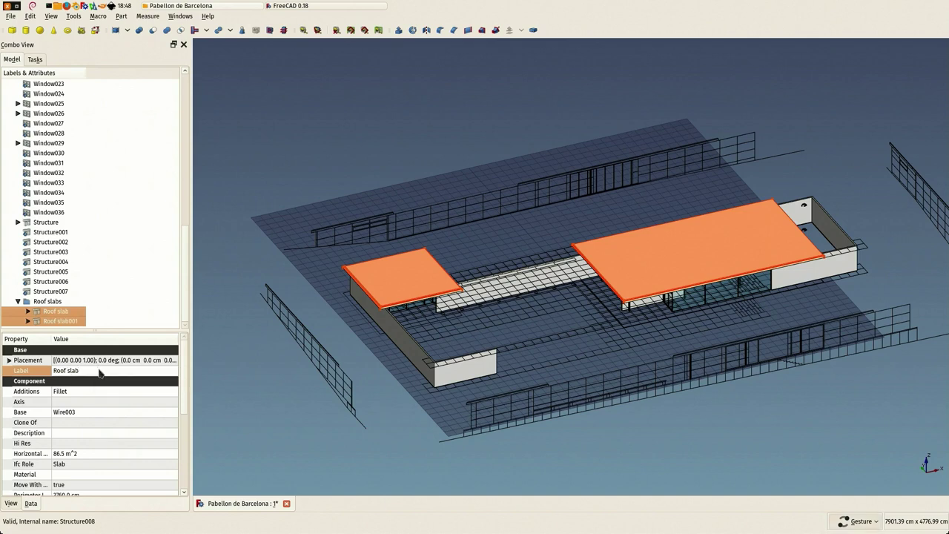
pyautogui.click(146, 244)
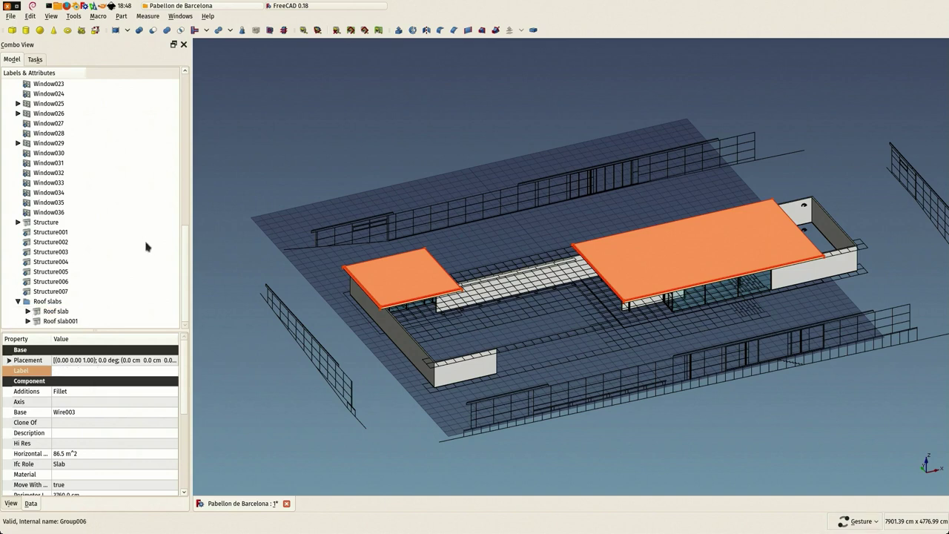
pyautogui.click(59, 312)
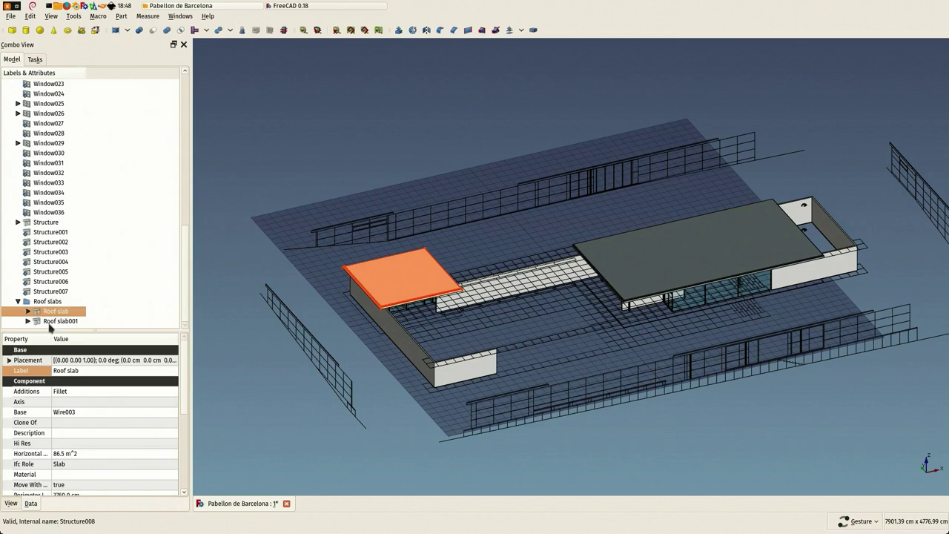
pyautogui.click(286, 152)
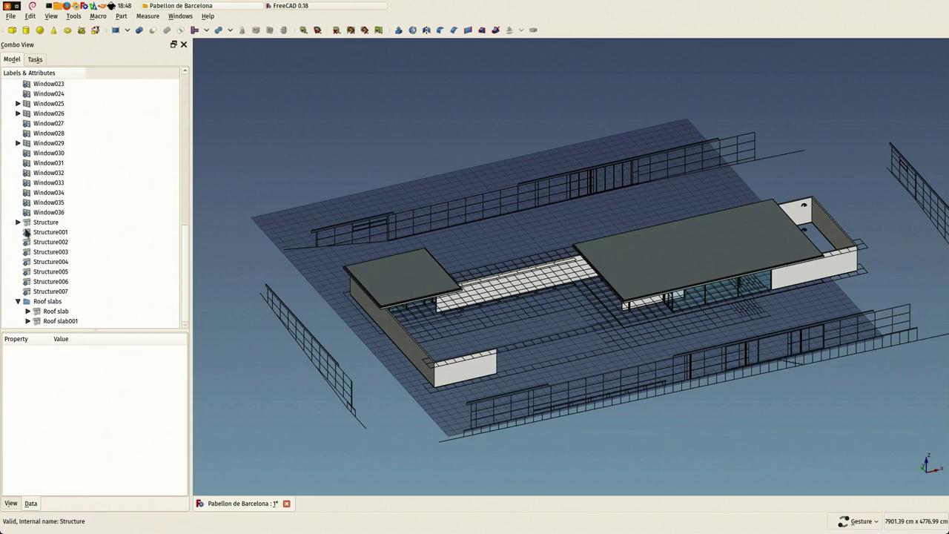
# Hide the Roof slabs group to reveal the interior.
pyautogui.click(18, 301)
pyautogui.click(48, 321)
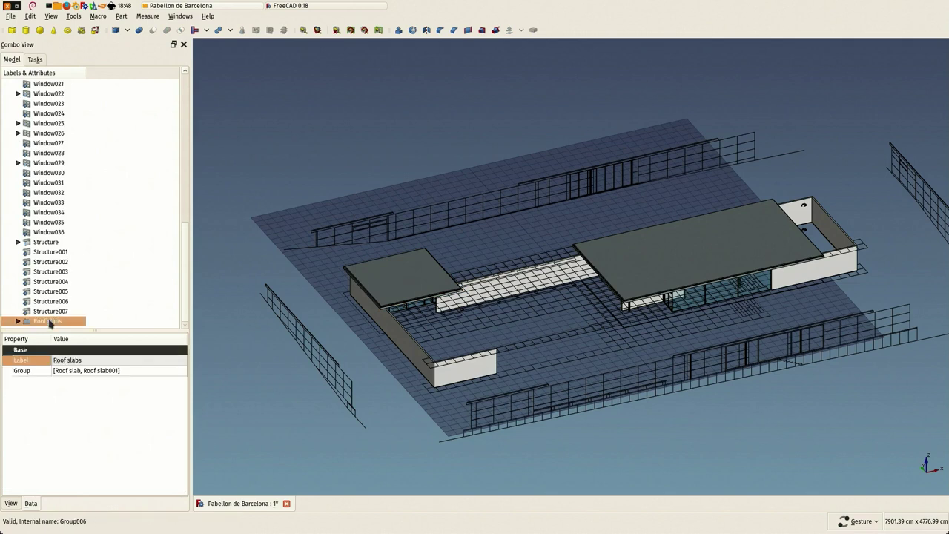
pyautogui.press('space')
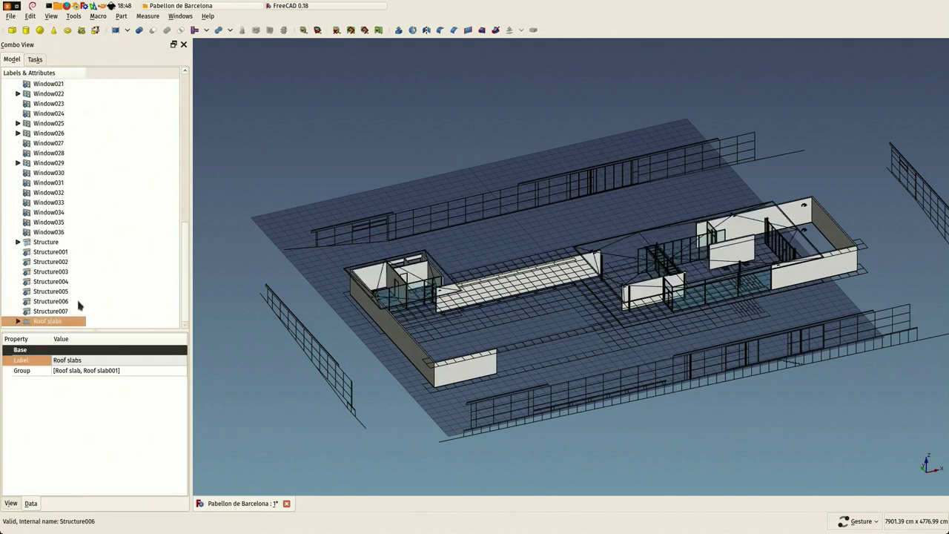
# Label Structure through Structure007 'Column' and set their IFC role to Column.
pyautogui.click(48, 313)
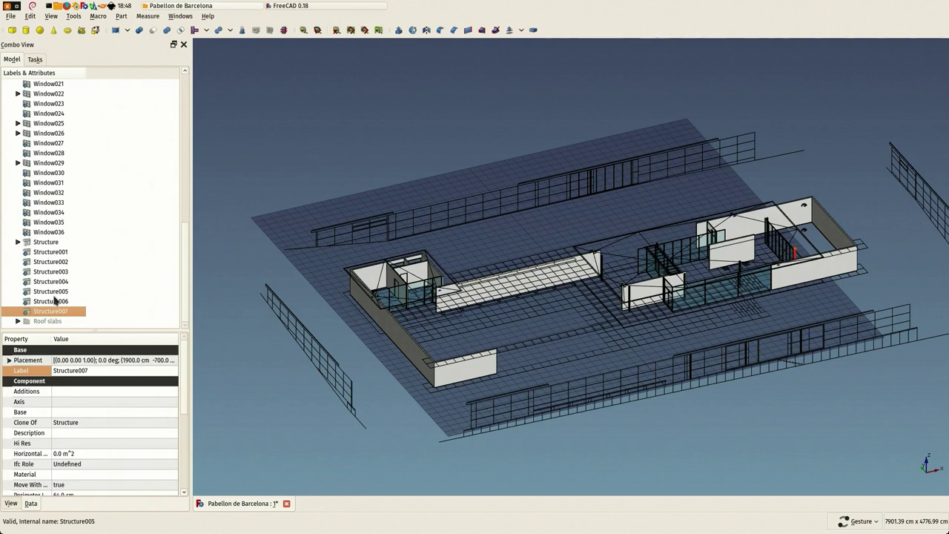
pyautogui.keyDown('shift'); pyautogui.click(40, 242); pyautogui.keyUp('shift')
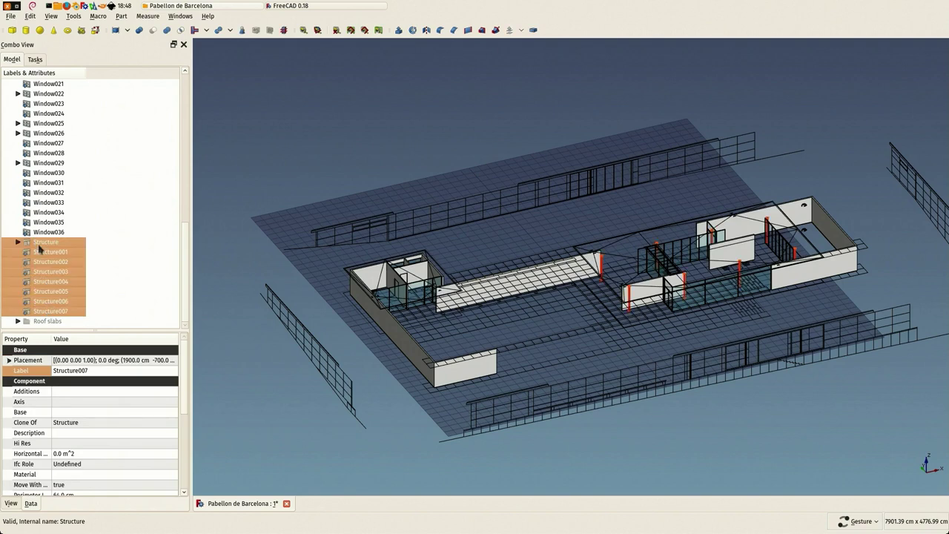
pyautogui.click(95, 369)
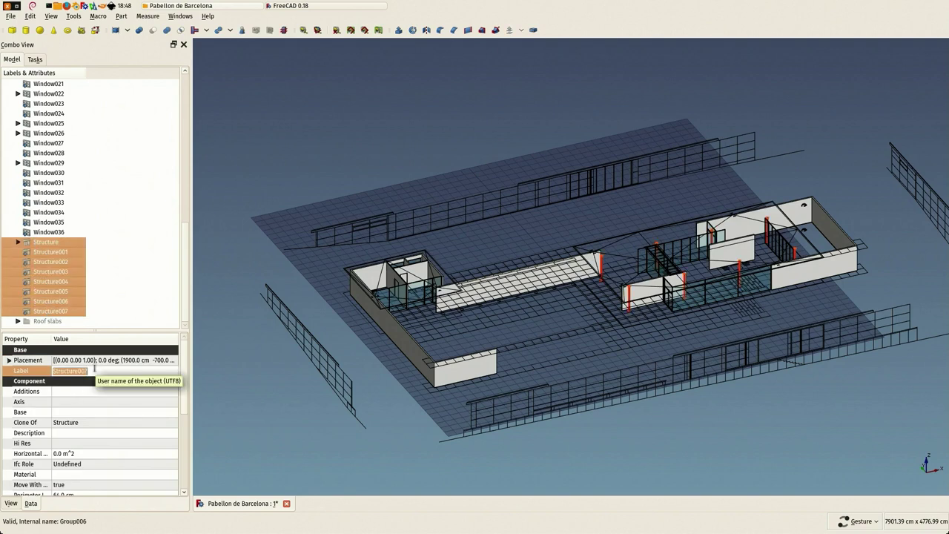
pyautogui.write('Column')
pyautogui.press('Return')
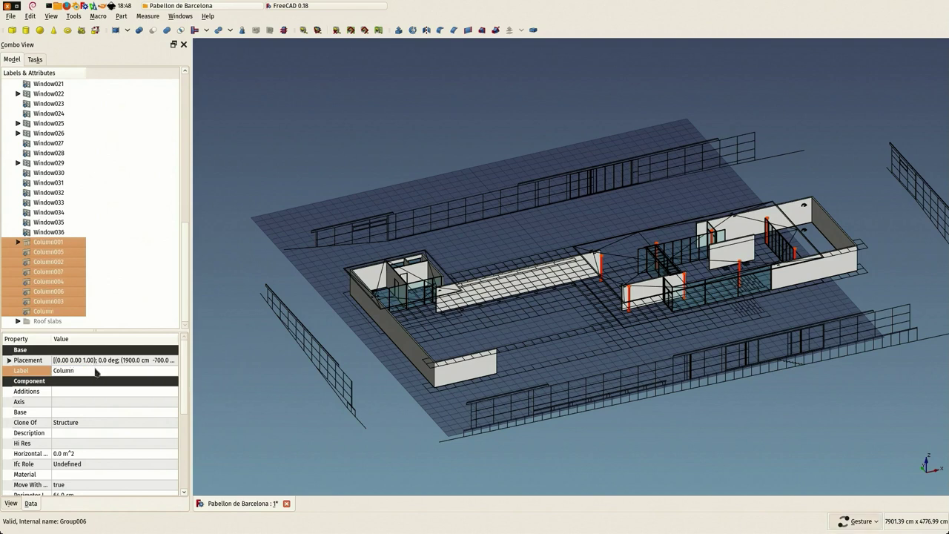
pyautogui.click(106, 464)
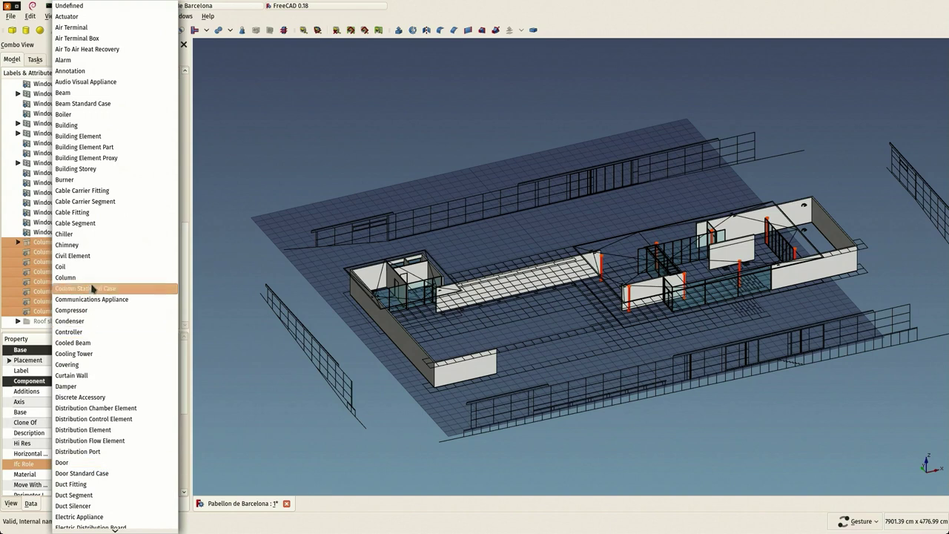
pyautogui.click(92, 286)
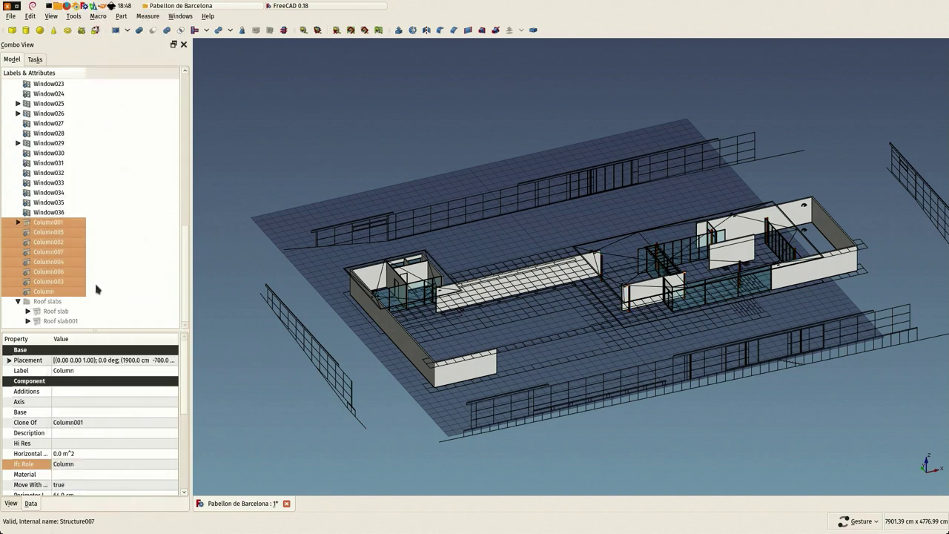
# Check the two roof slabs, then select all eight columns from Column001 to Column.
pyautogui.click(18, 321)
pyautogui.click(58, 311)
pyautogui.click(59, 321)
pyautogui.click(18, 301)
pyautogui.click(44, 311)
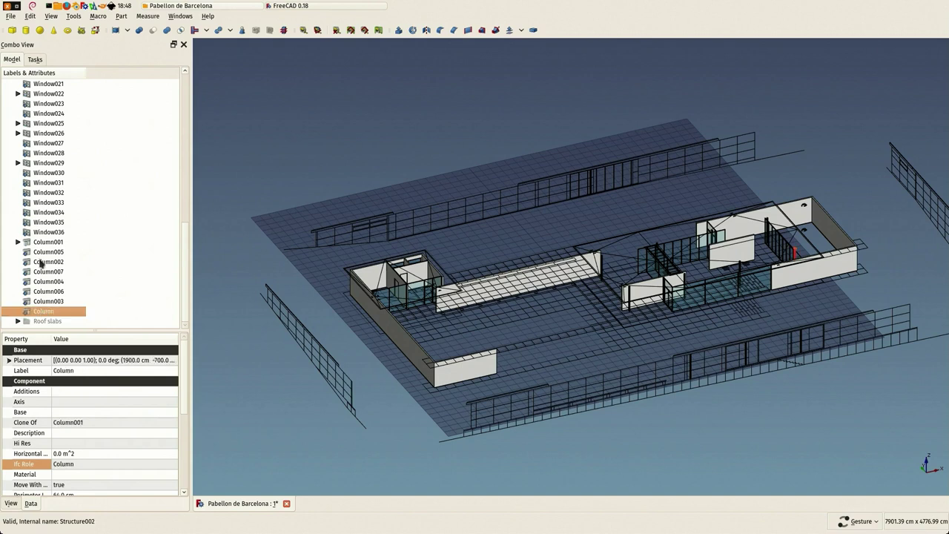
pyautogui.keyDown('shift'); pyautogui.click(39, 243); pyautogui.keyUp('shift')
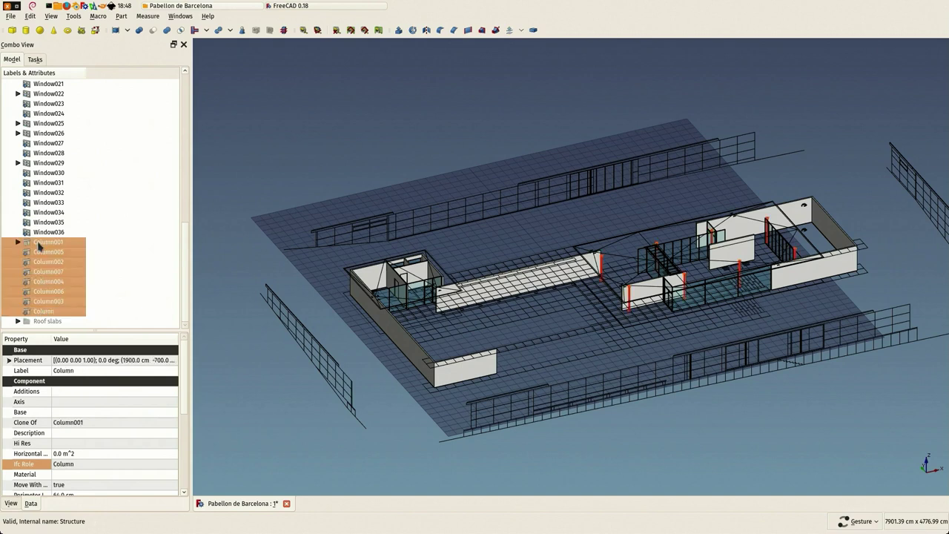
pyautogui.scroll(5, 136, 173)
# Create a new group under the root and rename it Columns003.
pyautogui.scroll(7, 137, 172)
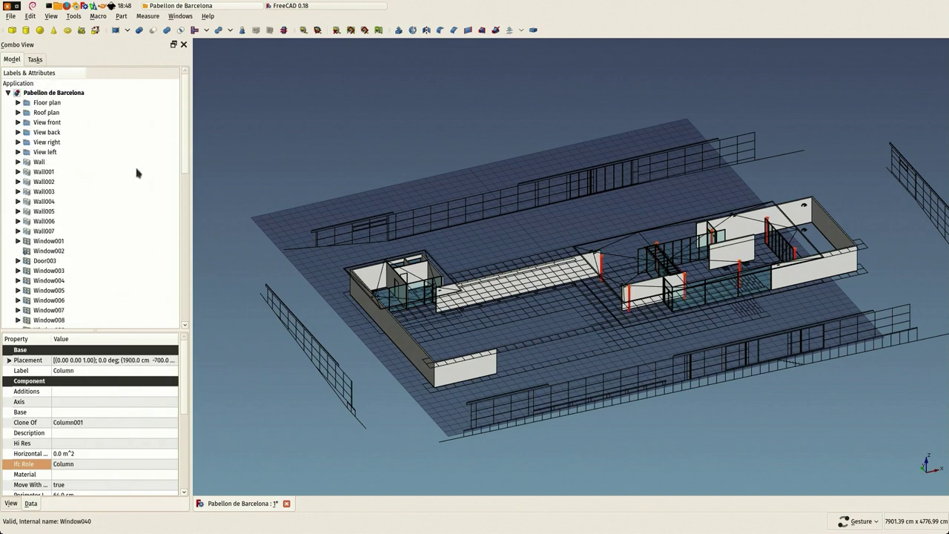
pyautogui.rightClick(58, 92)
pyautogui.click(79, 121)
pyautogui.scroll(-15, 106, 165)
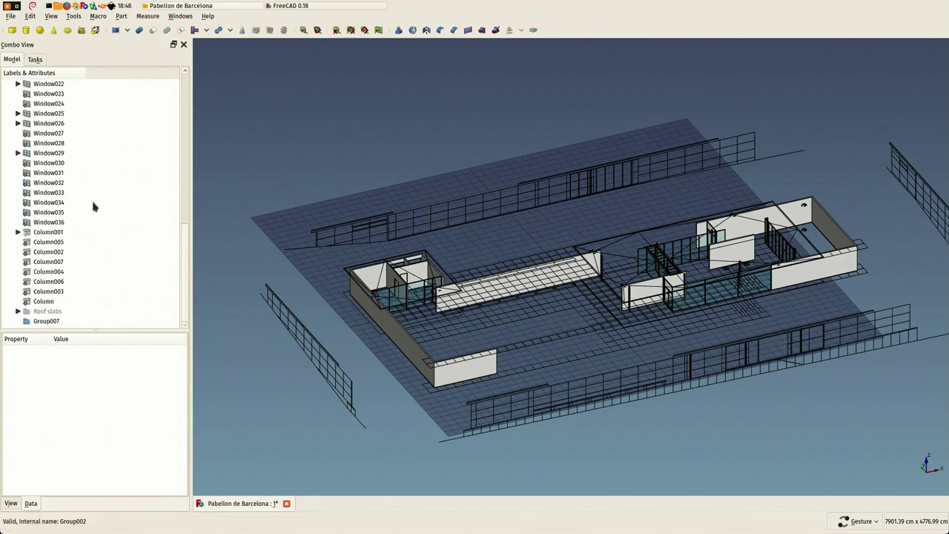
pyautogui.click(46, 322)
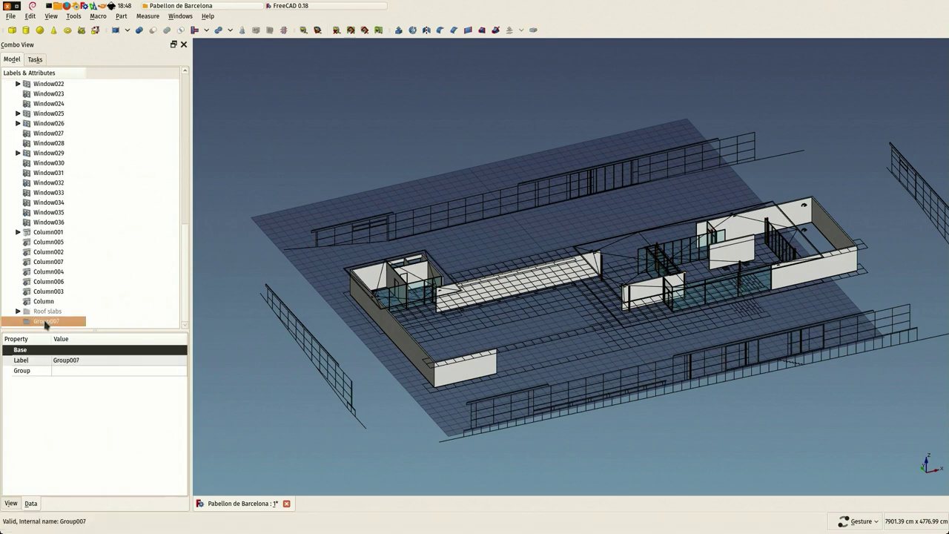
pyautogui.rightClick(46, 323)
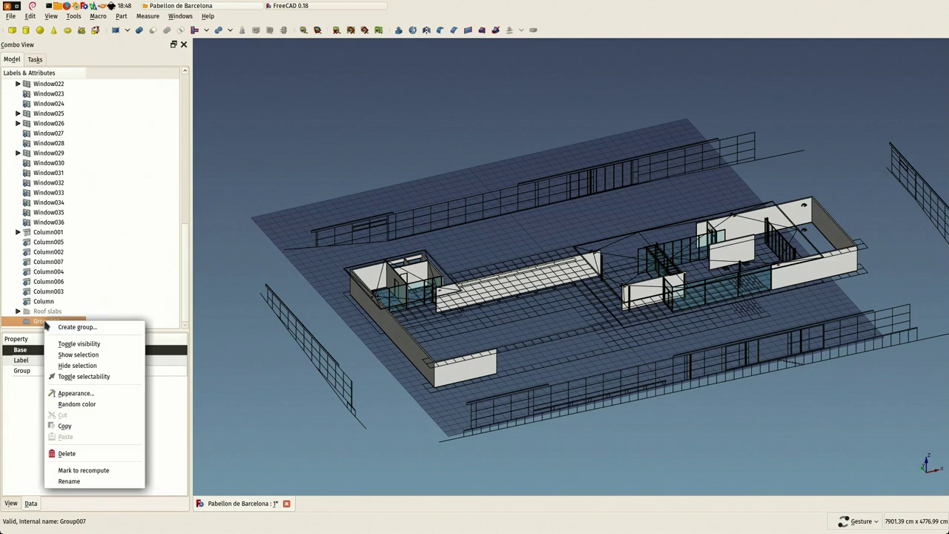
pyautogui.click(63, 486)
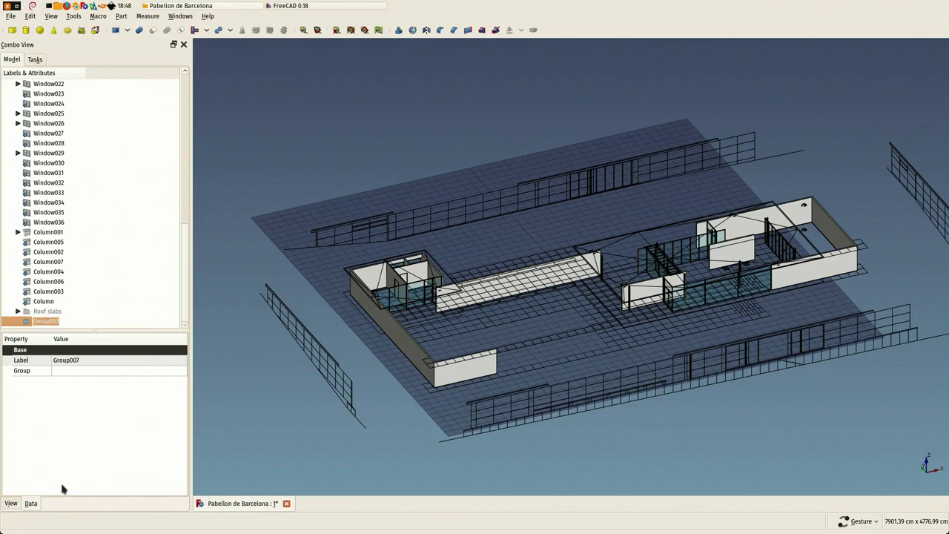
pyautogui.write('Columns')
pyautogui.press('Return')
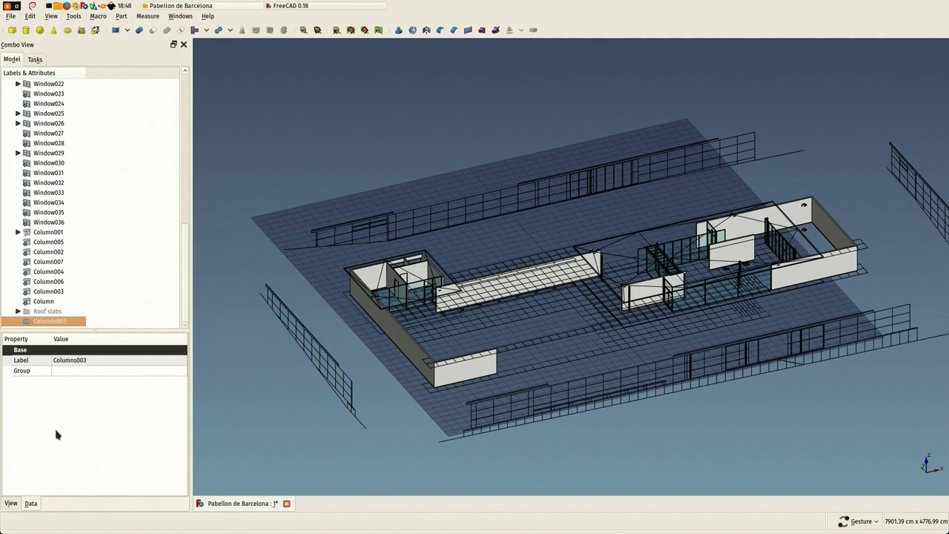
# Move all eight columns, Column001 through Column, into Columns003.
pyautogui.click(44, 302)
pyautogui.keyDown('shift'); pyautogui.click(28, 234); pyautogui.keyUp('shift')
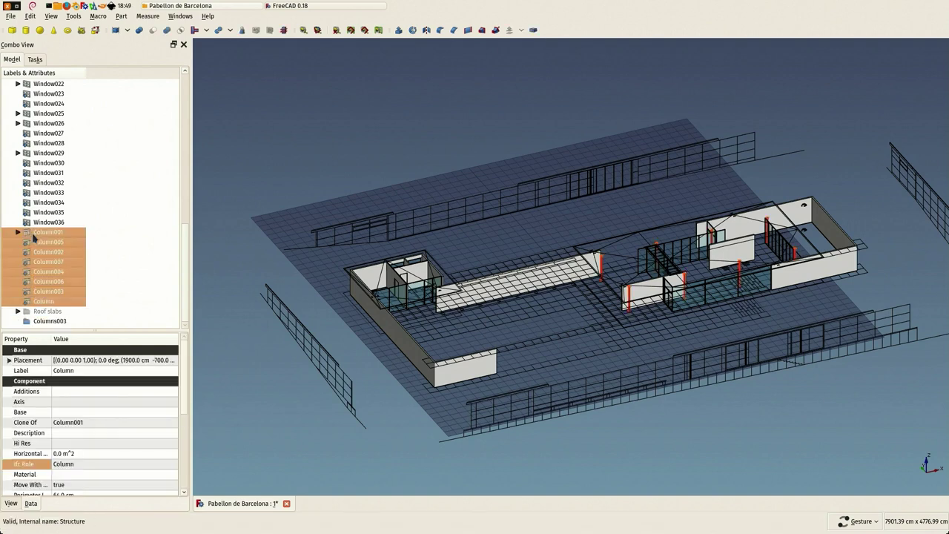
pyautogui.moveTo(40, 307)
pyautogui.mouseDown()
pyautogui.moveTo(50, 311)
pyautogui.moveTo(44, 321)
pyautogui.mouseUp()
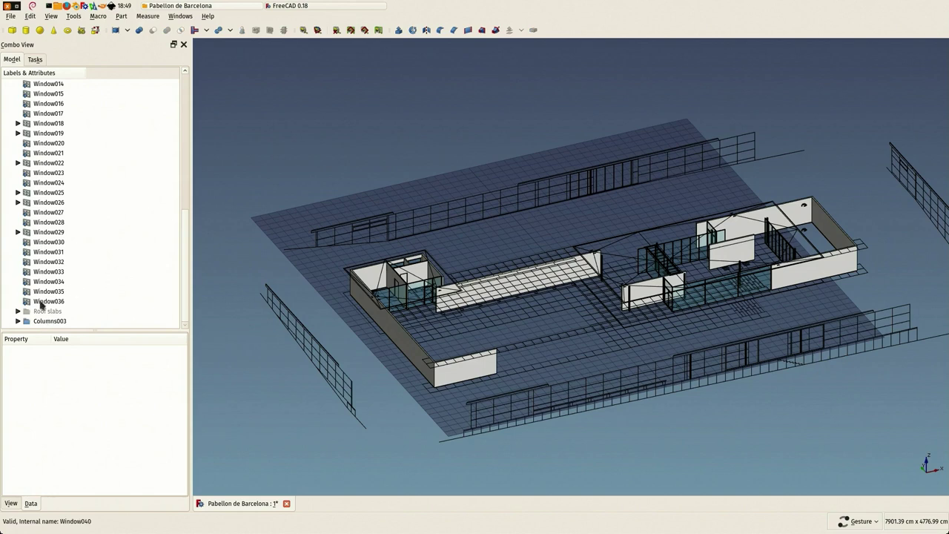
# Select the eight windows Window029 through Window036.
pyautogui.click(41, 304)
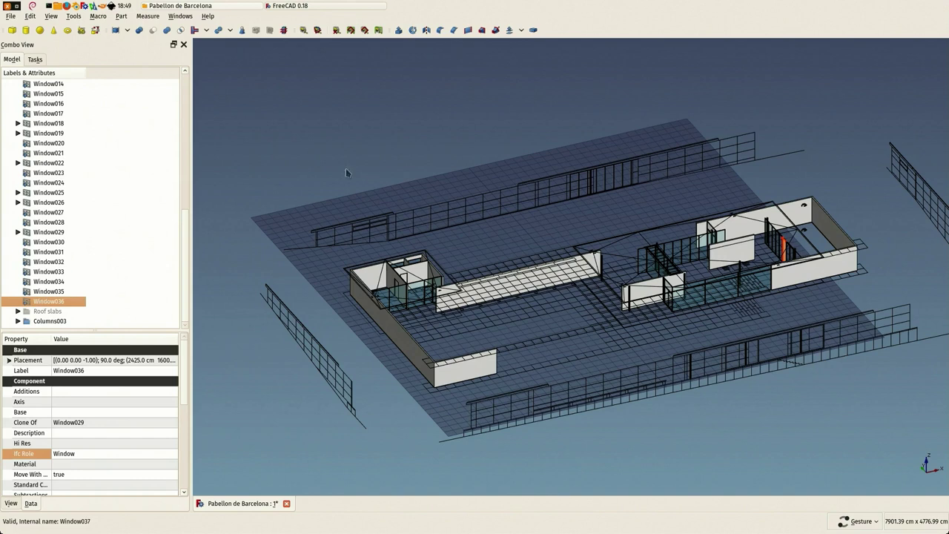
pyautogui.keyDown('ctrl'); pyautogui.click(40, 294); pyautogui.keyUp('ctrl')
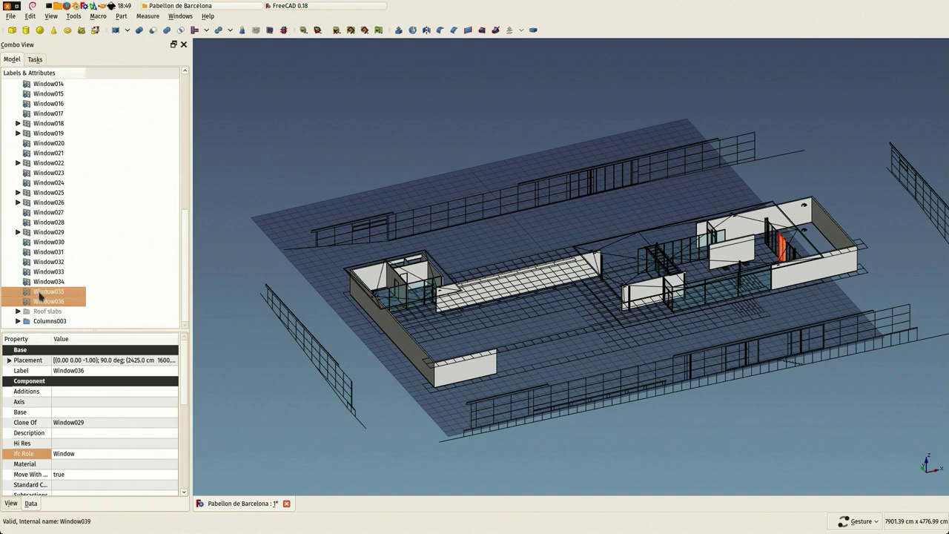
pyautogui.keyDown('ctrl'); pyautogui.click(40, 281); pyautogui.keyUp('ctrl')
pyautogui.keyDown('ctrl'); pyautogui.click(41, 271); pyautogui.keyUp('ctrl')
pyautogui.keyDown('ctrl'); pyautogui.click(41, 261); pyautogui.keyUp('ctrl')
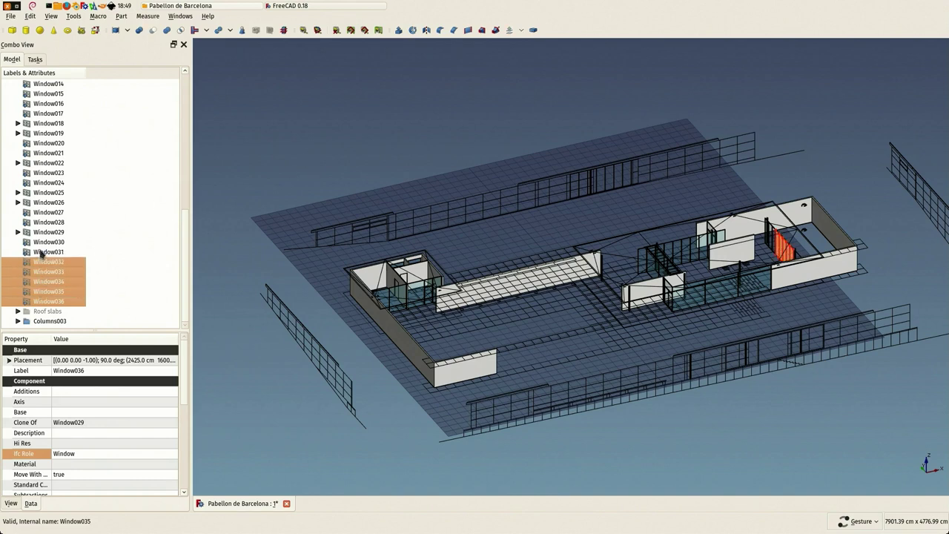
pyautogui.keyDown('ctrl'); pyautogui.click(41, 242); pyautogui.keyUp('ctrl')
pyautogui.keyDown('ctrl'); pyautogui.click(43, 232); pyautogui.keyUp('ctrl')
pyautogui.moveTo(477, 168); pyautogui.dragTo(578, 181)
pyautogui.scroll(2, 704, 192)
pyautogui.scroll(3, 704, 193)
pyautogui.scroll(3, 704, 193)
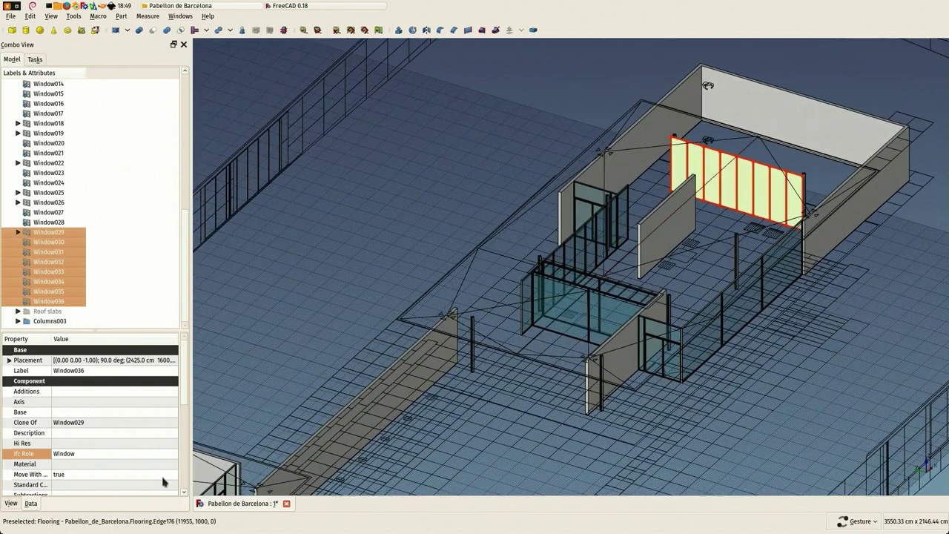
pyautogui.scroll(-3, 157, 467)
pyautogui.scroll(3, 133, 445)
pyautogui.scroll(-1, 105, 409)
pyautogui.scroll(1, 104, 409)
# Relabel the selected windows 'Window 89x300'.
pyautogui.click(95, 370)
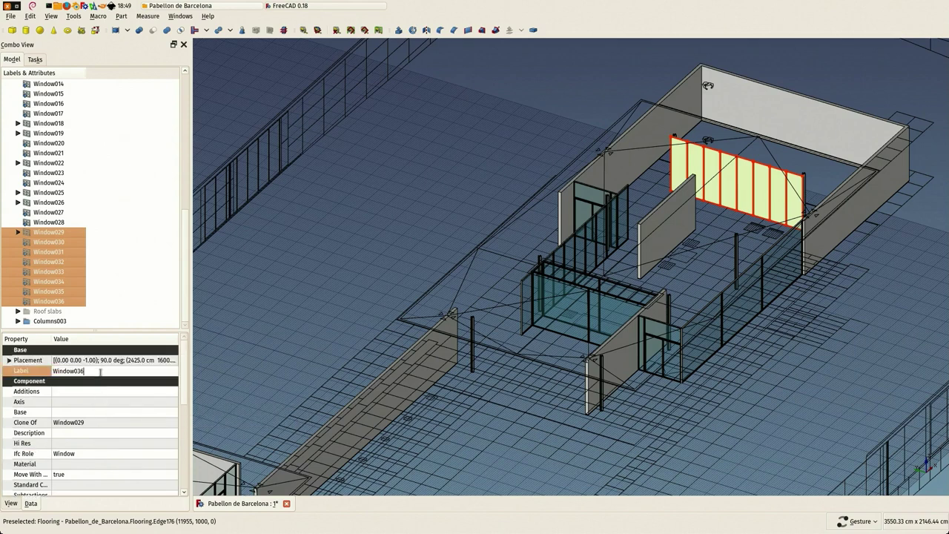
pyautogui.press('BackSpace')
pyautogui.press('BackSpace')
pyautogui.press('BackSpace')
pyautogui.write('x300')
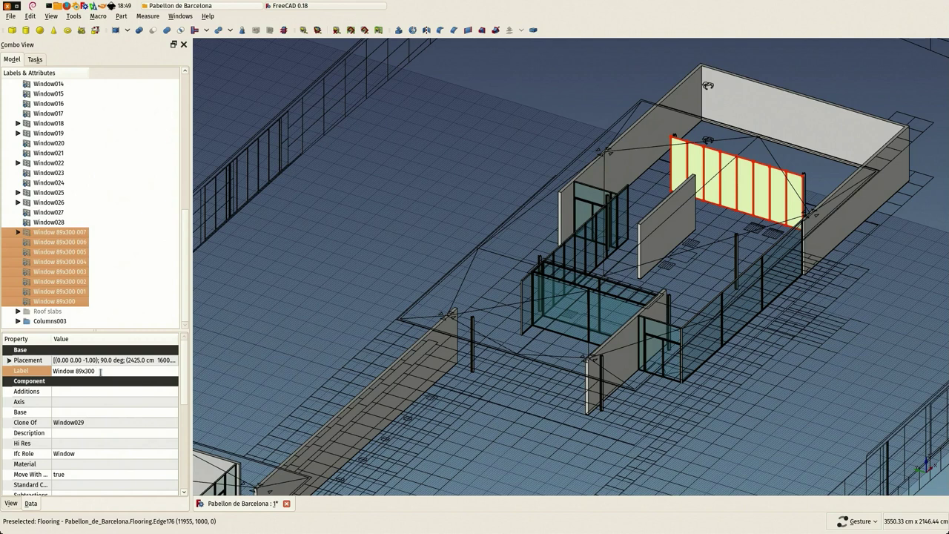
pyautogui.press('Return')
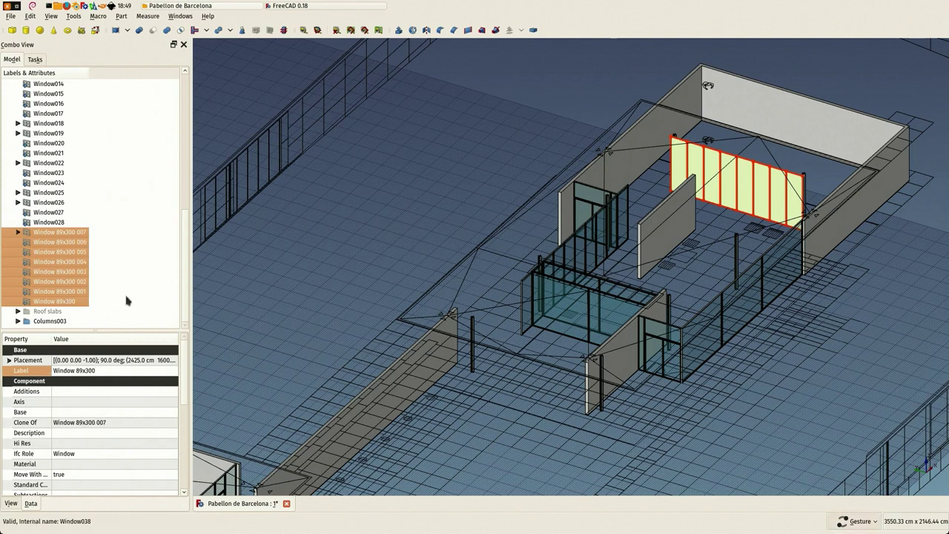
pyautogui.scroll(5, 117, 285)
# Create a new top-level group named Windows.
pyautogui.scroll(5, 117, 278)
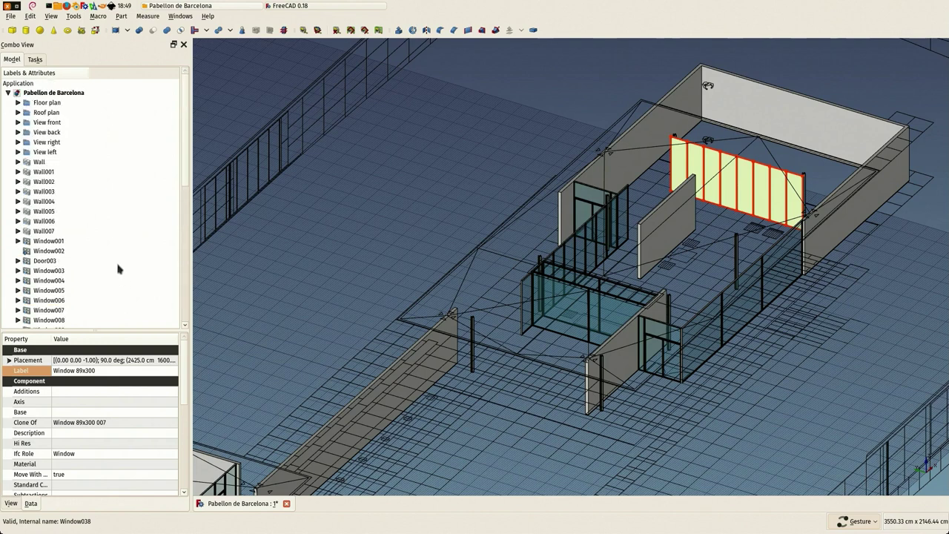
pyautogui.rightClick(63, 93)
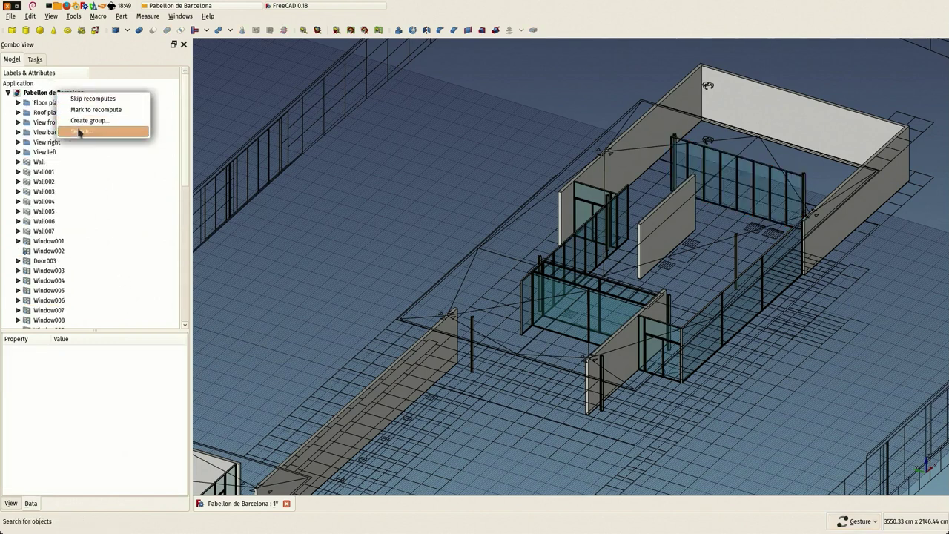
pyautogui.scroll(-5, 71, 143)
pyautogui.scroll(-5, 86, 169)
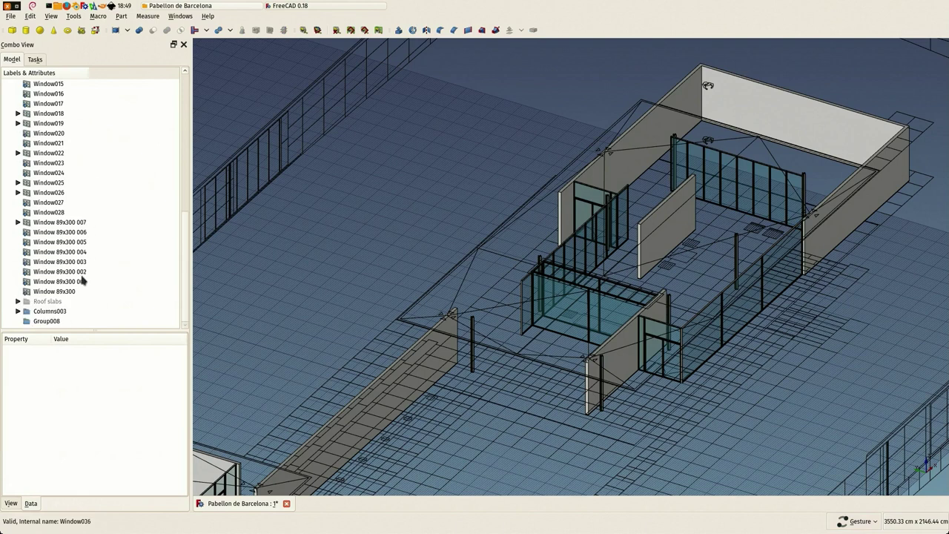
pyautogui.click(46, 323)
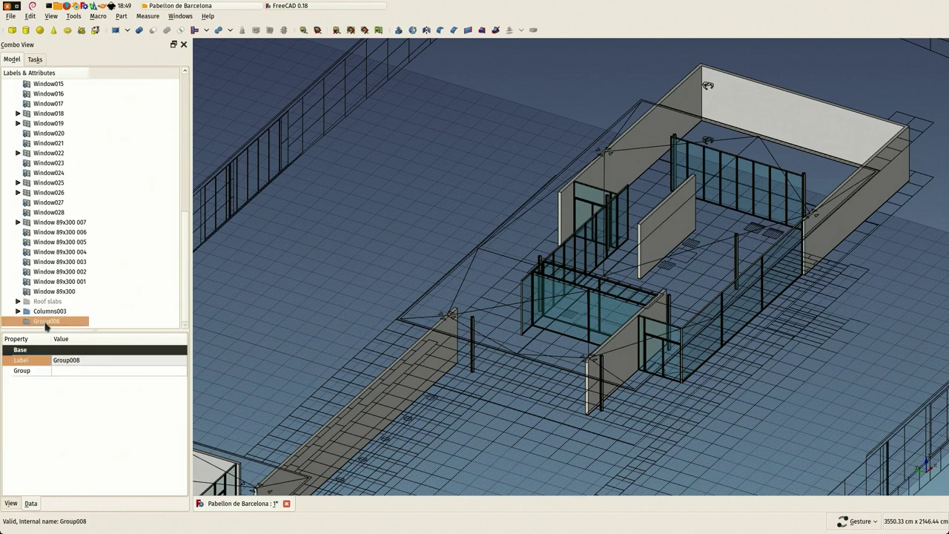
pyautogui.click(46, 323)
pyautogui.write('Windows')
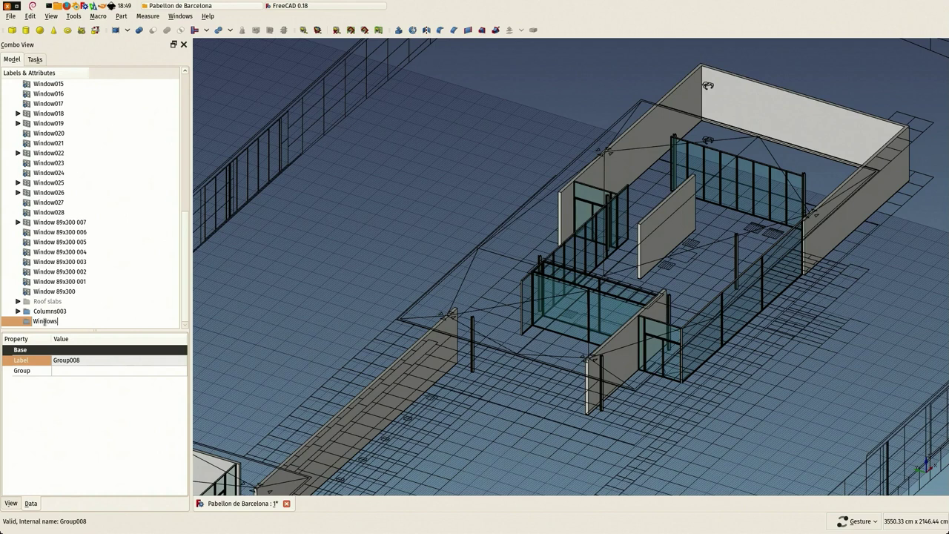
pyautogui.press('Return')
# Add a subgroup inside Windows named 'Fixed windows 300 high'.
pyautogui.rightClick(46, 324)
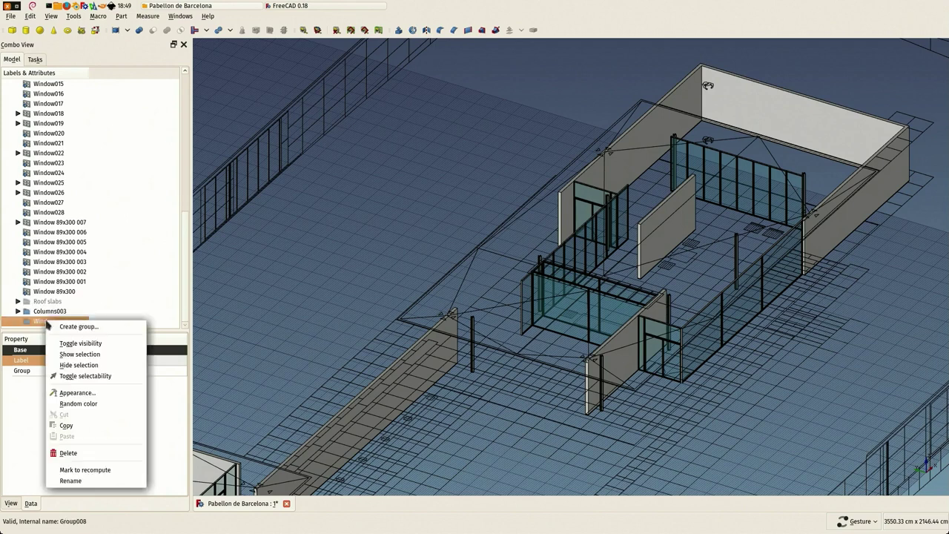
pyautogui.click(51, 327)
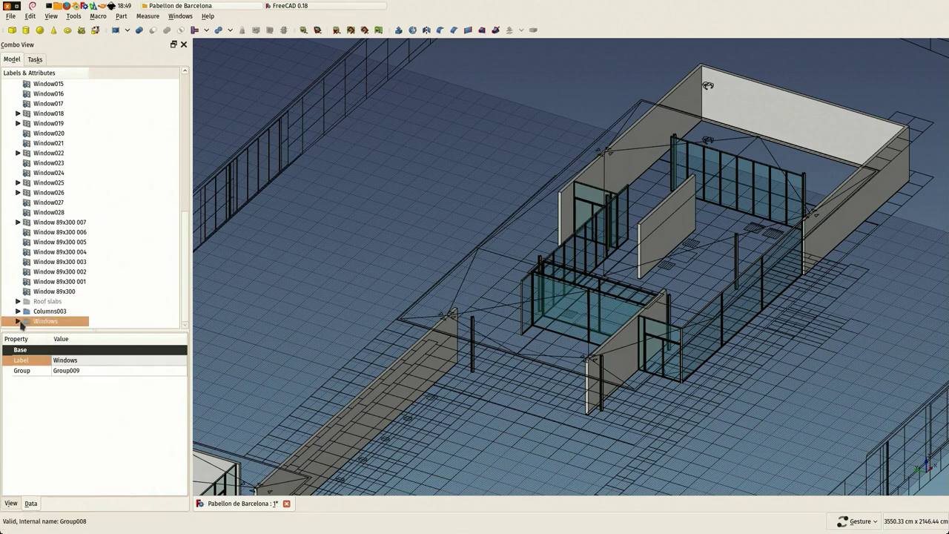
pyautogui.click(17, 321)
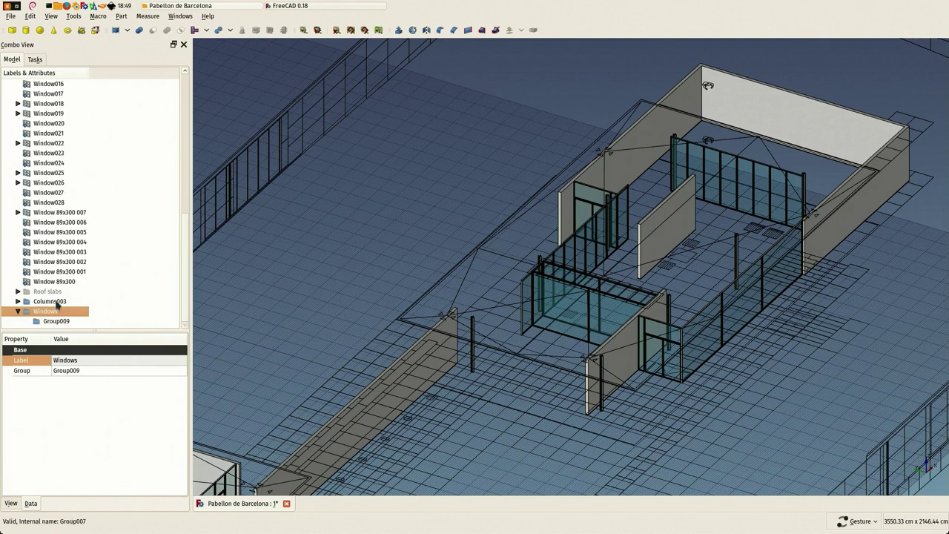
pyautogui.click(18, 301)
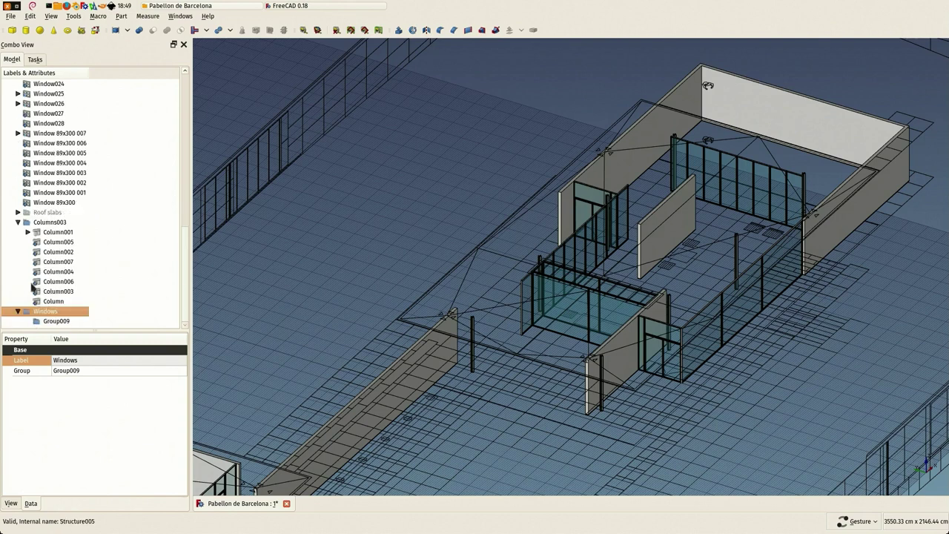
pyautogui.click(17, 222)
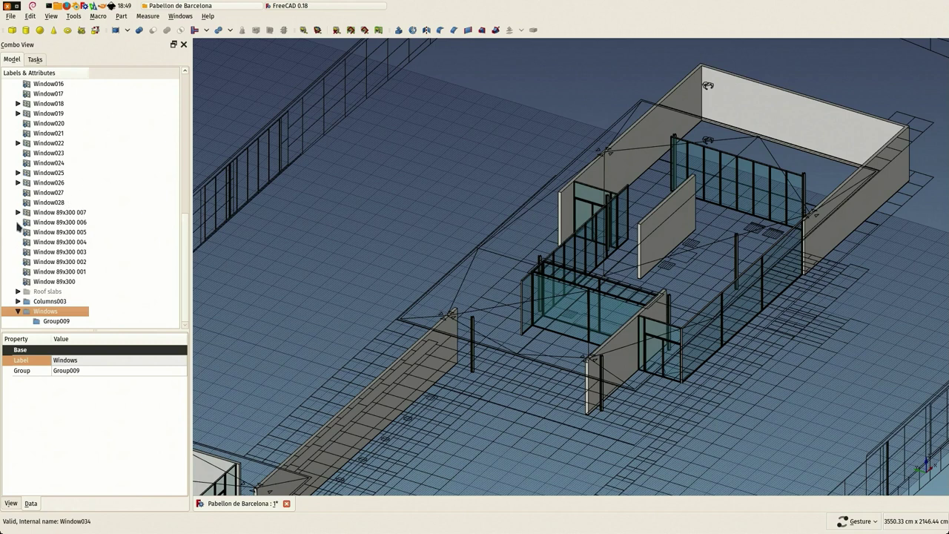
pyautogui.click(59, 322)
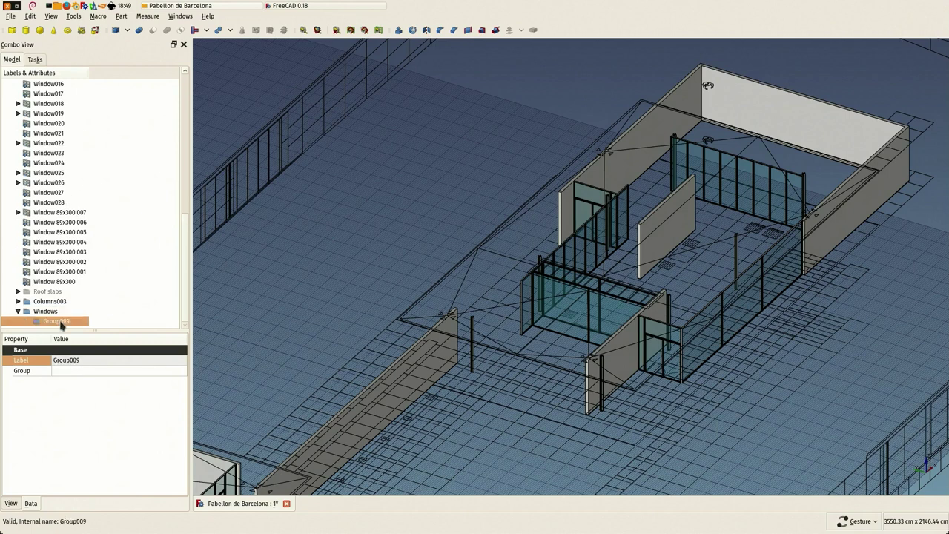
pyautogui.click(60, 323)
pyautogui.write('indows 300 high')
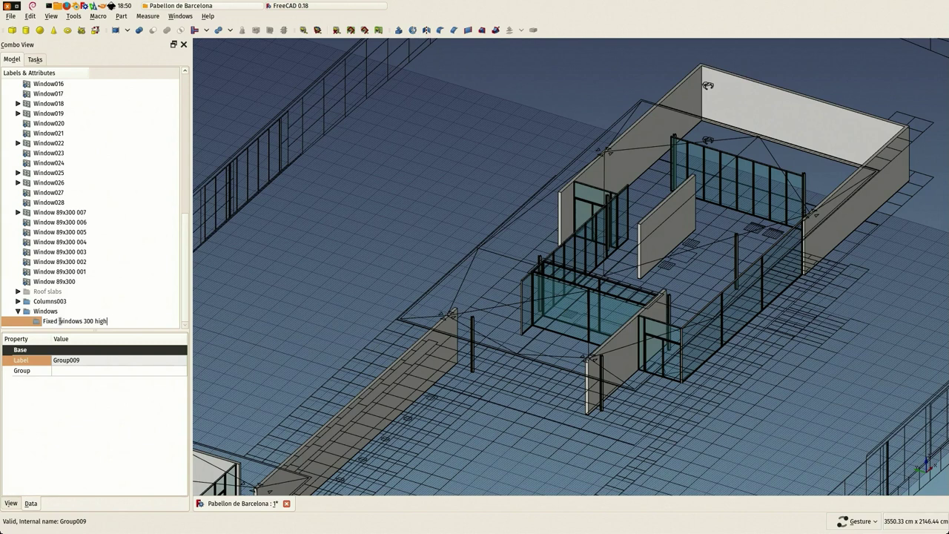
pyautogui.press('Return')
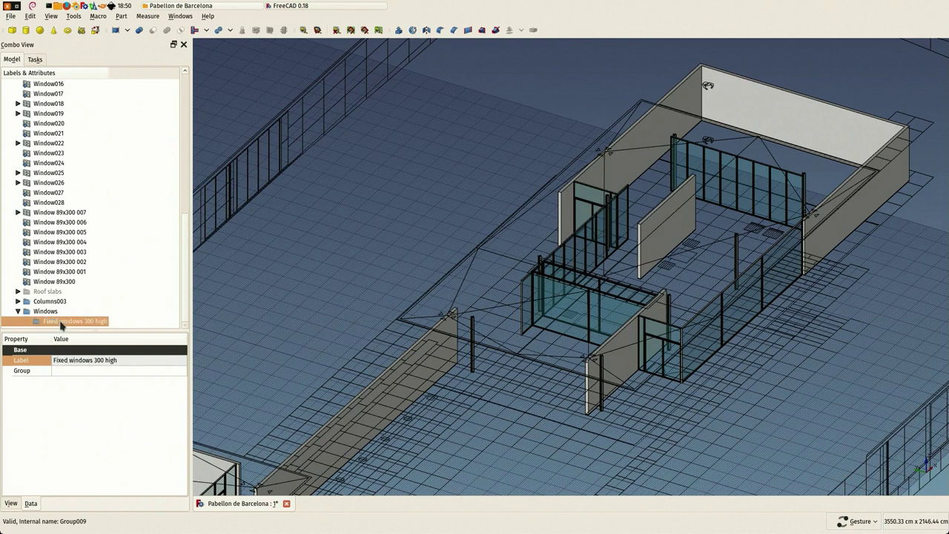
# Move all Window 89x300 windows into 'Fixed windows 300 high'.
pyautogui.click(56, 281)
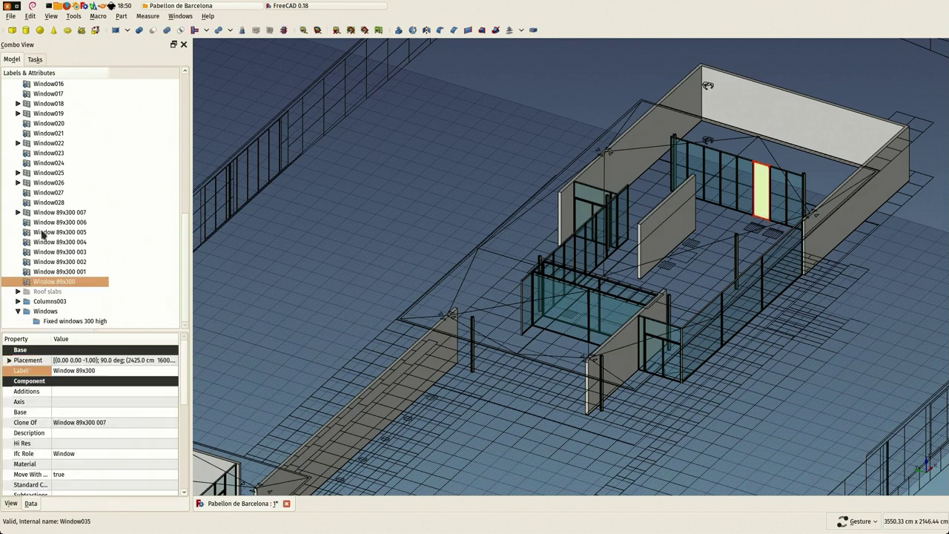
pyautogui.keyDown('shift'); pyautogui.click(40, 214); pyautogui.keyUp('shift')
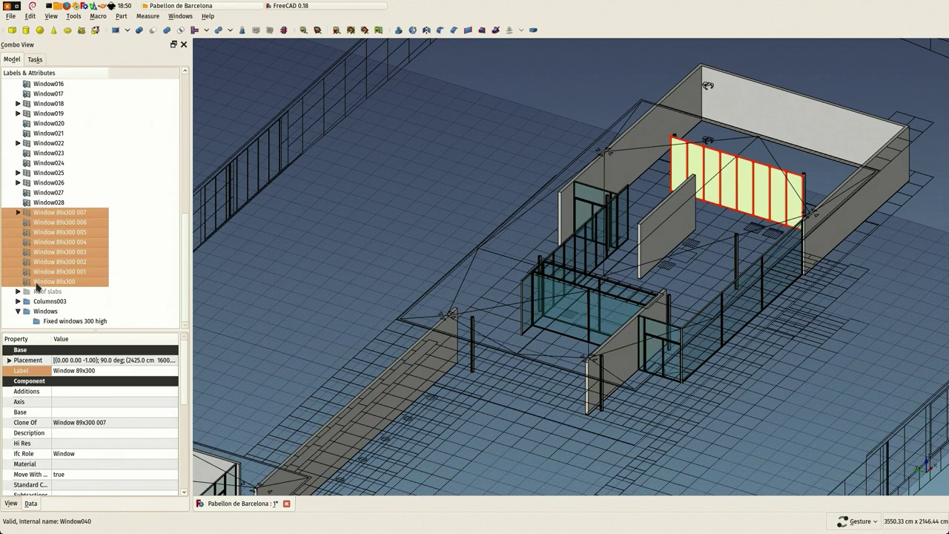
pyautogui.moveTo(39, 287)
pyautogui.mouseDown()
pyautogui.moveTo(68, 315)
pyautogui.moveTo(33, 324)
pyautogui.mouseUp()
# Relabel Window025 and Window028 'Window 33x300' and move them into the Windows group.
pyautogui.click(44, 282)
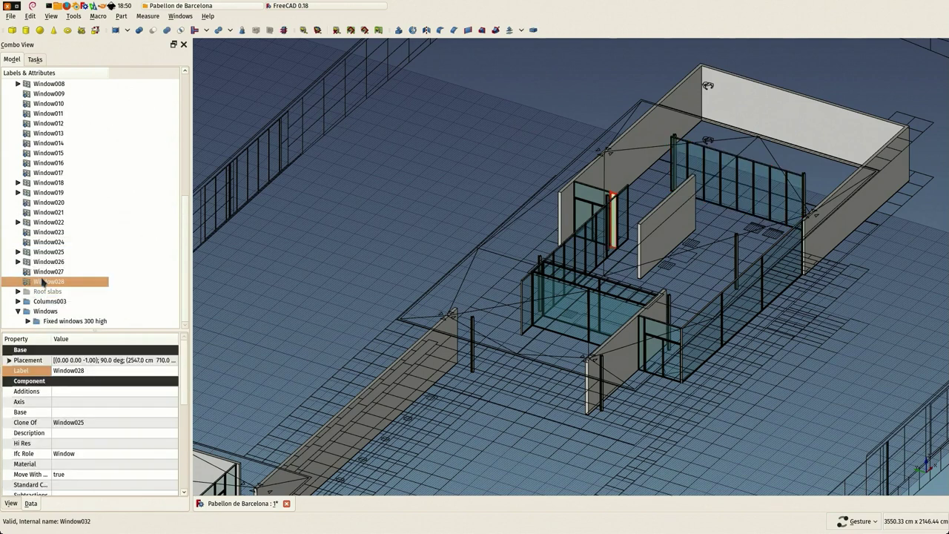
pyautogui.keyDown('ctrl'); pyautogui.click(57, 272); pyautogui.keyUp('ctrl')
pyautogui.keyDown('ctrl'); pyautogui.click(57, 272); pyautogui.keyUp('ctrl')
pyautogui.keyDown('ctrl'); pyautogui.click(47, 252); pyautogui.keyUp('ctrl')
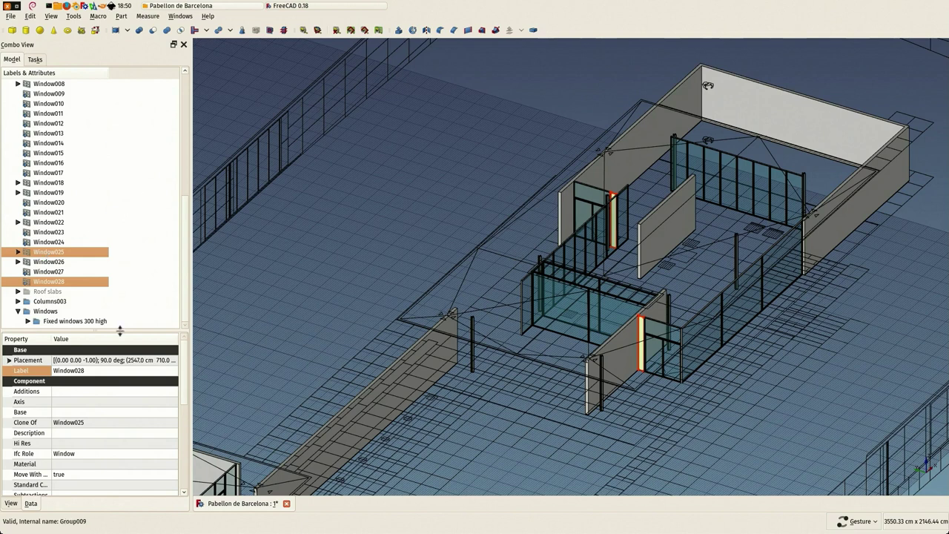
pyautogui.click(99, 371)
pyautogui.write('33x300')
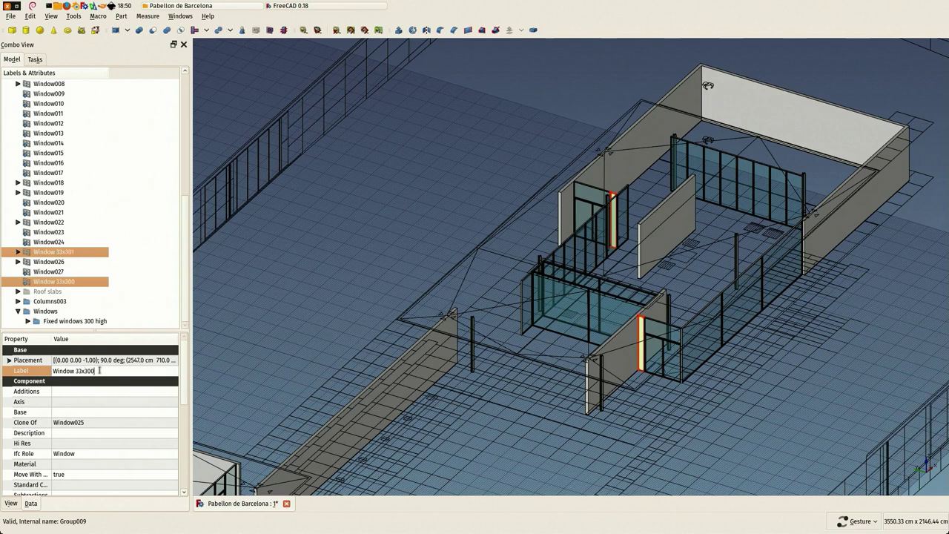
pyautogui.press('Return')
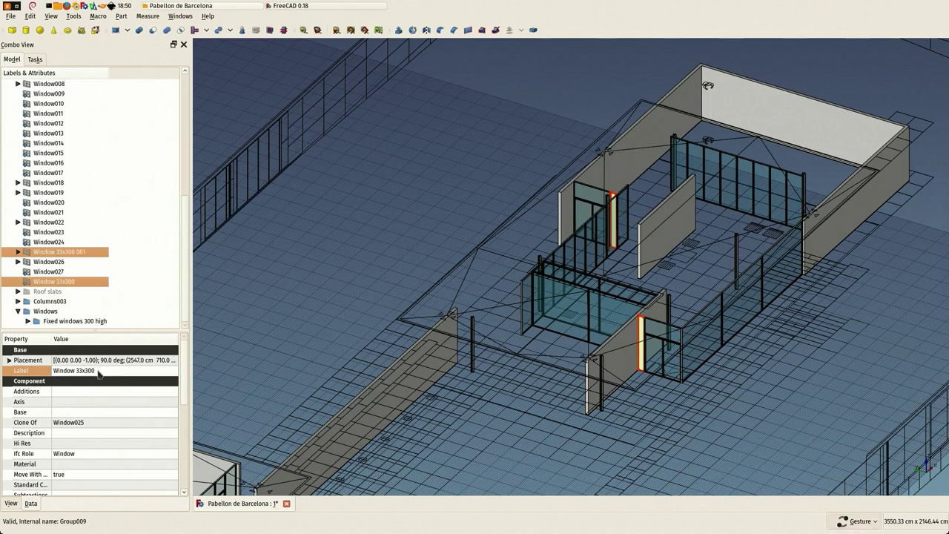
pyautogui.moveTo(28, 283); pyautogui.dragTo(47, 323)
# Label Window027, Window026 and Window007 'Window top 200x90'.
pyautogui.click(45, 282)
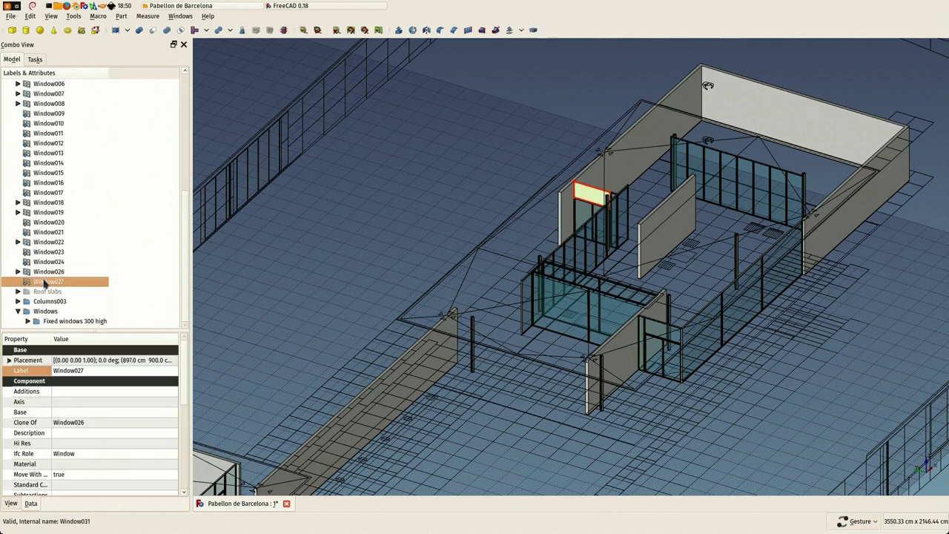
pyautogui.keyDown('ctrl'); pyautogui.click(46, 272); pyautogui.keyUp('ctrl')
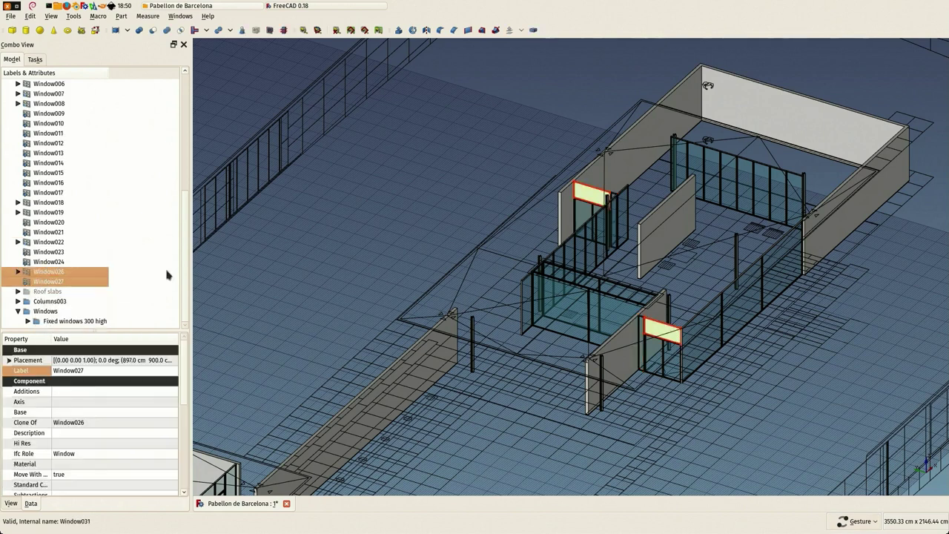
pyautogui.scroll(-2, 442, 284)
pyautogui.scroll(3, 442, 283)
pyautogui.scroll(2, 442, 286)
pyautogui.scroll(2, 442, 290)
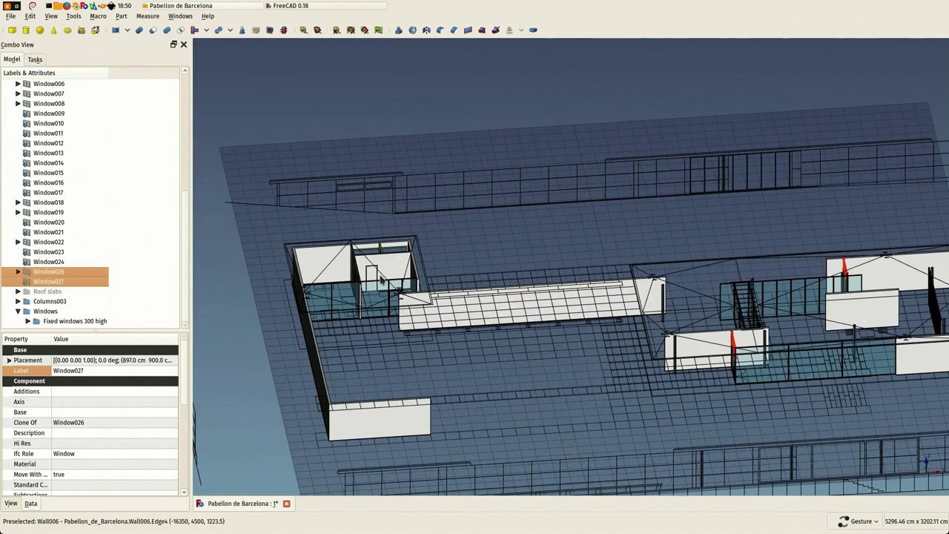
pyautogui.scroll(2, 441, 295)
pyautogui.keyDown('ctrl'); pyautogui.click(425, 297); pyautogui.keyUp('ctrl')
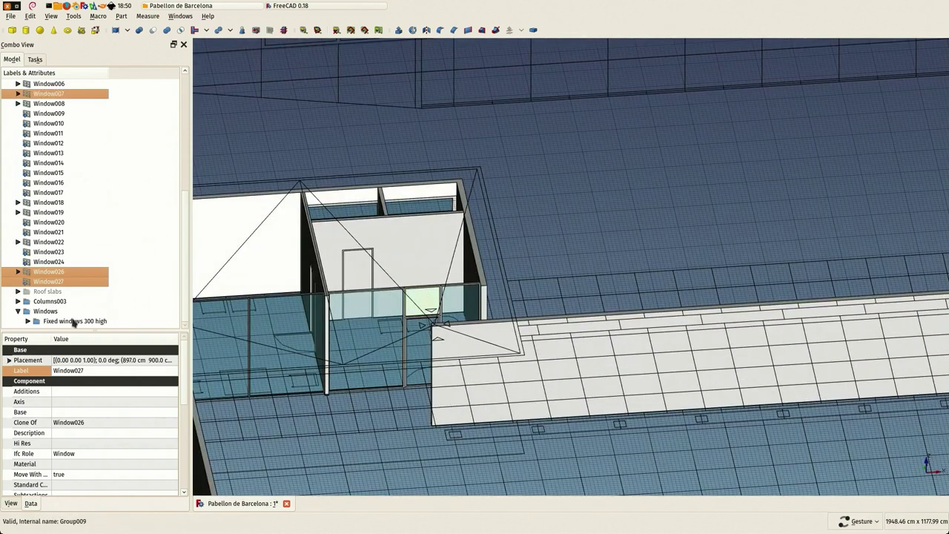
pyautogui.click(95, 370)
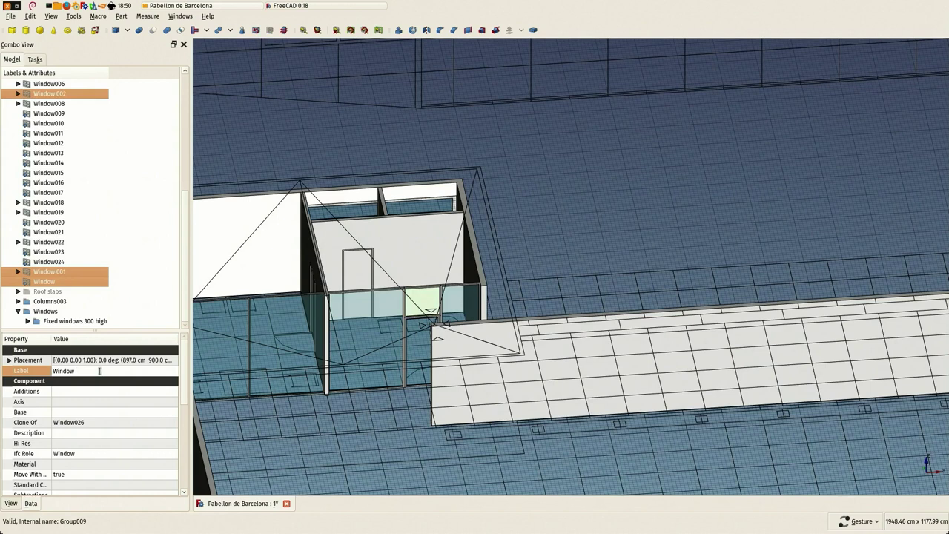
pyautogui.write(' top')
pyautogui.write(' 200x90')
pyautogui.press('Return')
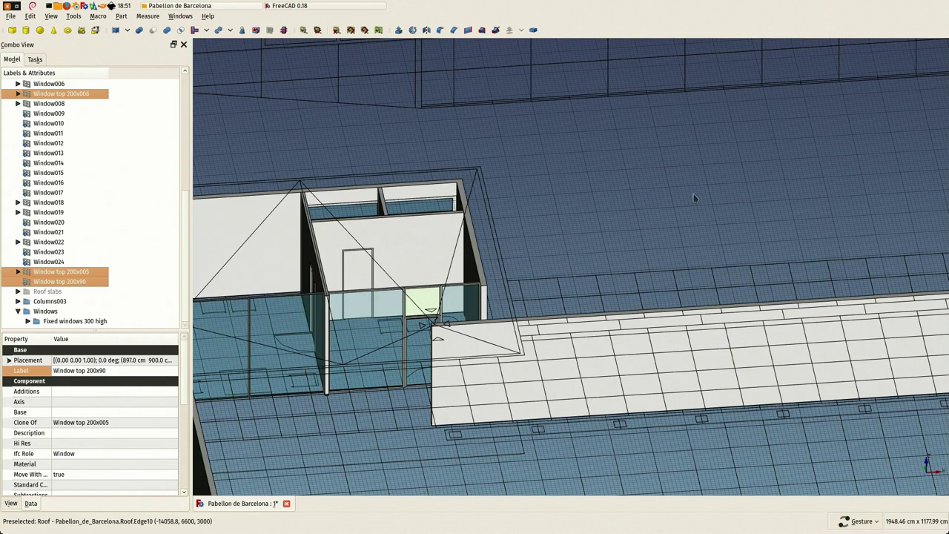
# Relabel the smaller top window 'Window top 95x90'.
pyautogui.click(60, 94)
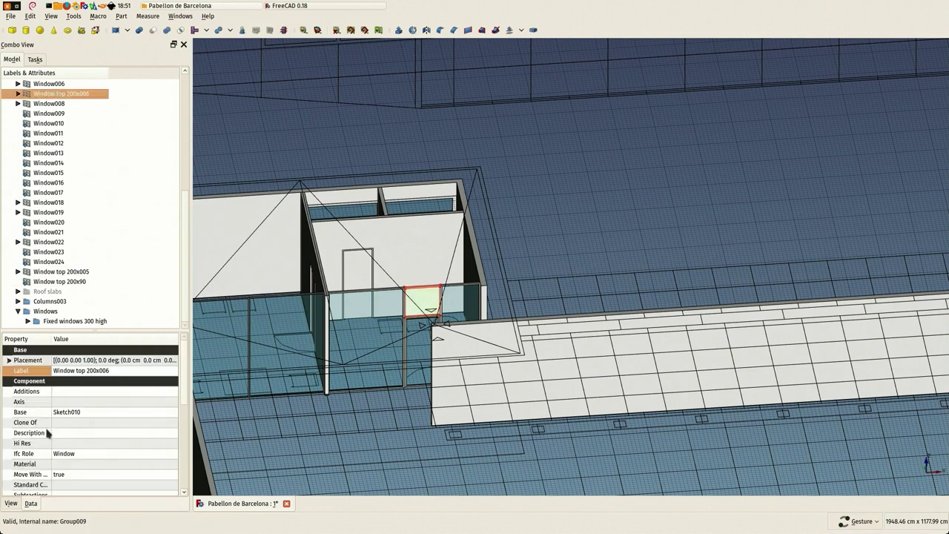
pyautogui.scroll(-4, 99, 426)
pyautogui.scroll(-1, 100, 430)
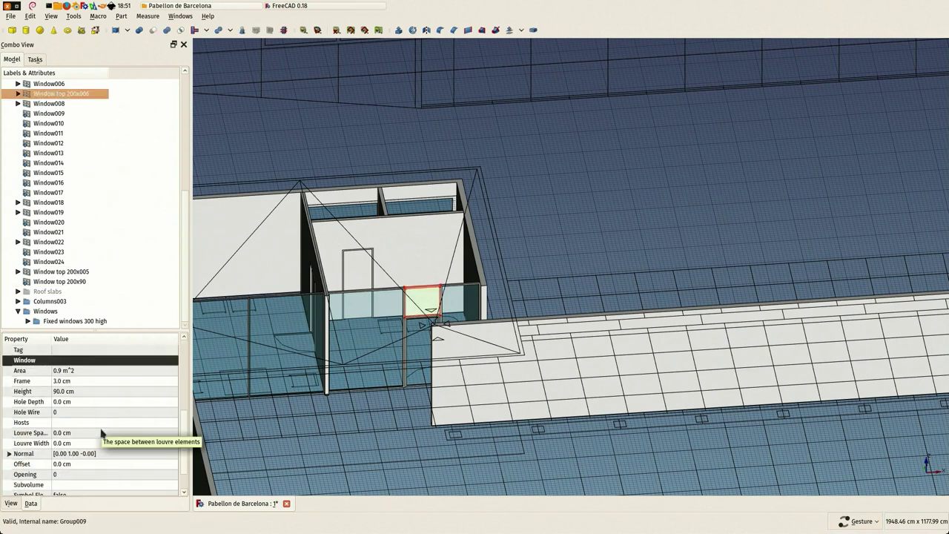
pyautogui.scroll(-2, 99, 430)
pyautogui.scroll(3, 100, 430)
pyautogui.scroll(4, 99, 430)
pyautogui.click(119, 371)
pyautogui.press('BackSpace')
pyautogui.press('BackSpace')
pyautogui.press('BackSpace')
pyautogui.write('Window top 95x90')
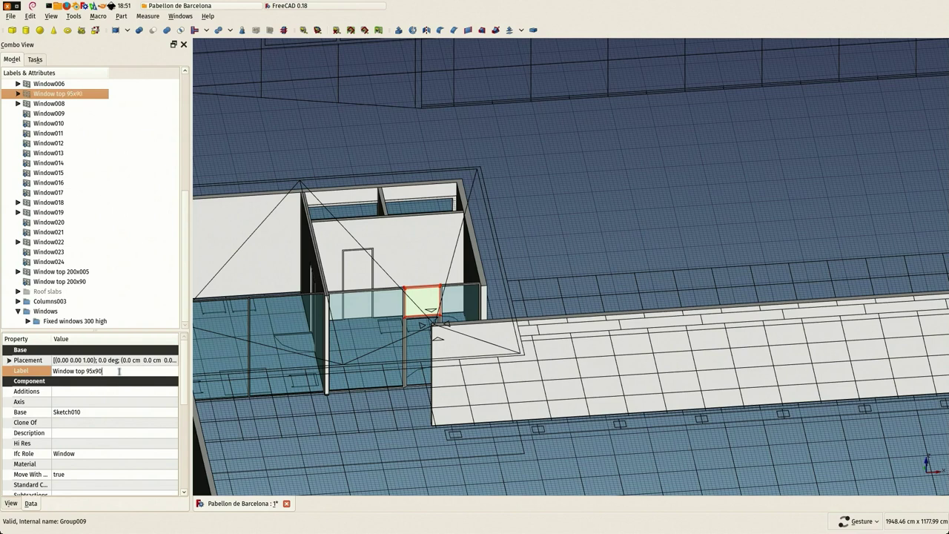
pyautogui.write('5x90')
pyautogui.press('Return')
# Relabel the other two top windows 'Window top 200x90' and 'Window top 200x90 001'.
pyautogui.click(74, 272)
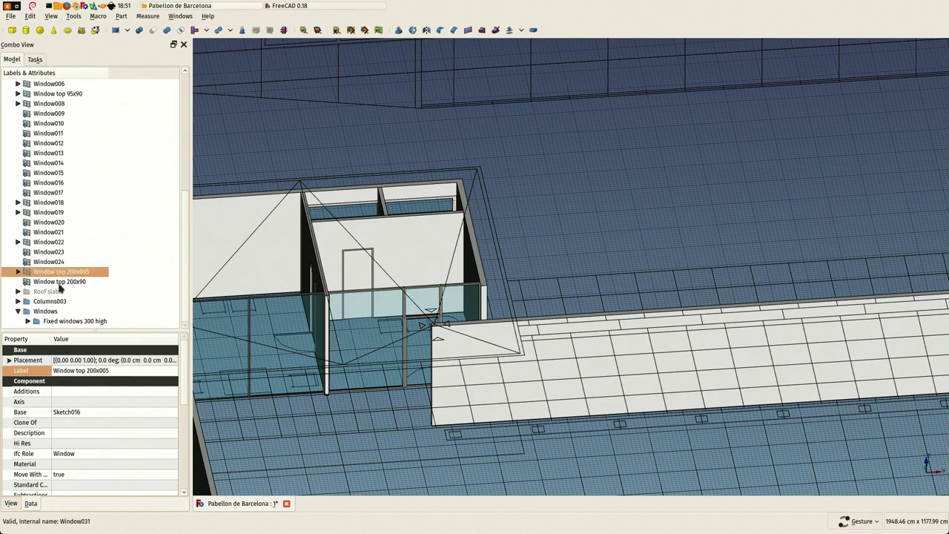
pyautogui.keyDown('ctrl'); pyautogui.click(55, 286); pyautogui.keyUp('ctrl')
pyautogui.click(119, 371)
pyautogui.press('BackSpace')
pyautogui.press('BackSpace')
pyautogui.press('BackSpace')
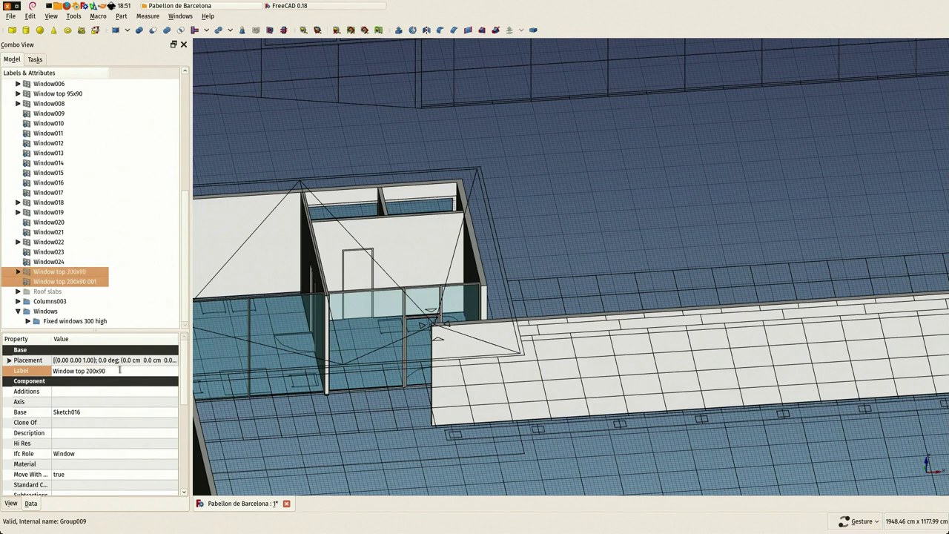
pyautogui.press('Return')
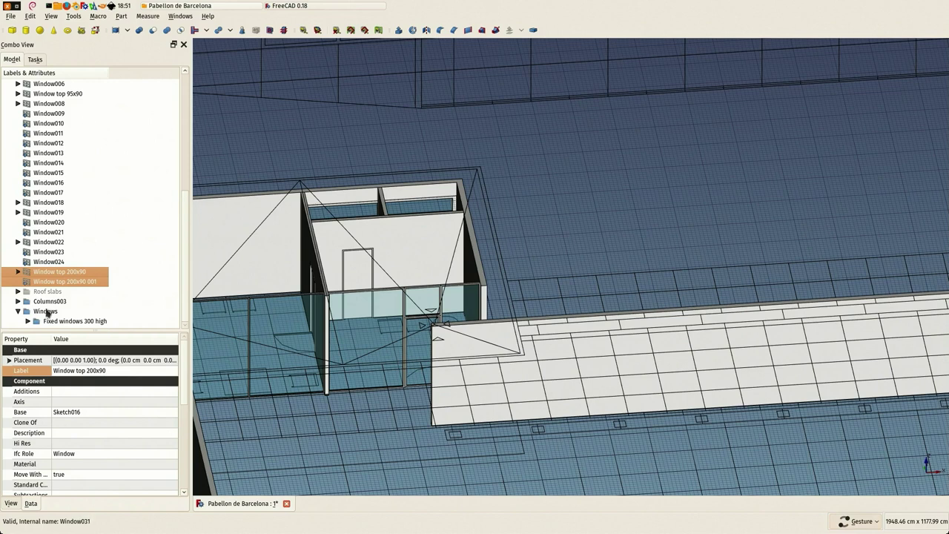
pyautogui.click(39, 311)
# Create a new group inside Windows named 'Fixed windows 90 high'.
pyautogui.rightClick(40, 311)
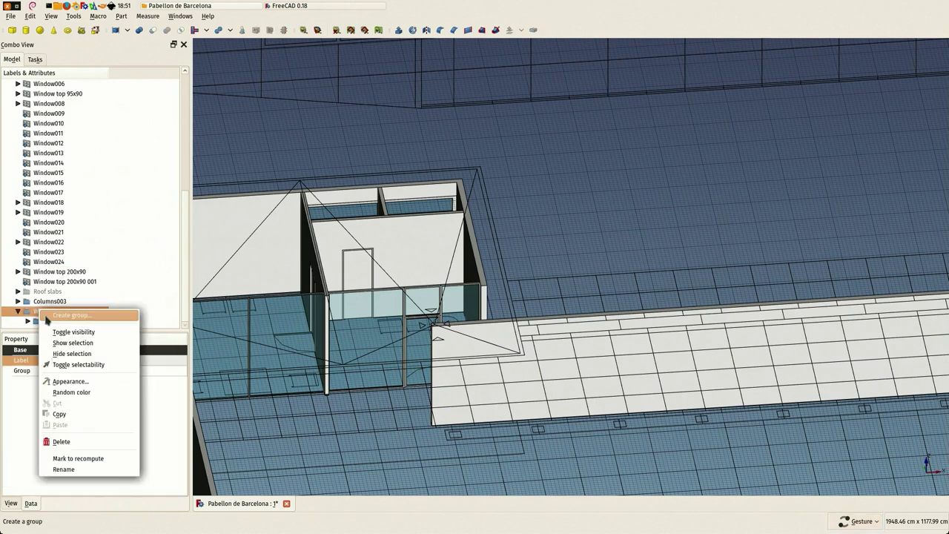
pyautogui.click(47, 317)
pyautogui.click(60, 322)
pyautogui.press('F2')
pyautogui.write('Fixed windows 90 hi')
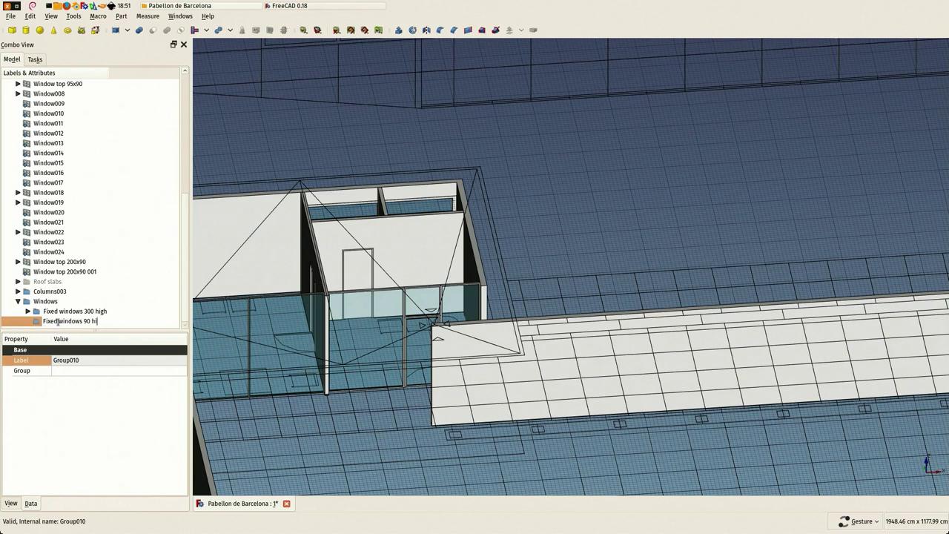
pyautogui.write('h')
pyautogui.press('Return')
# Move the two Window top 200x90 items and Window top 95x90 into the new group.
pyautogui.click(59, 272)
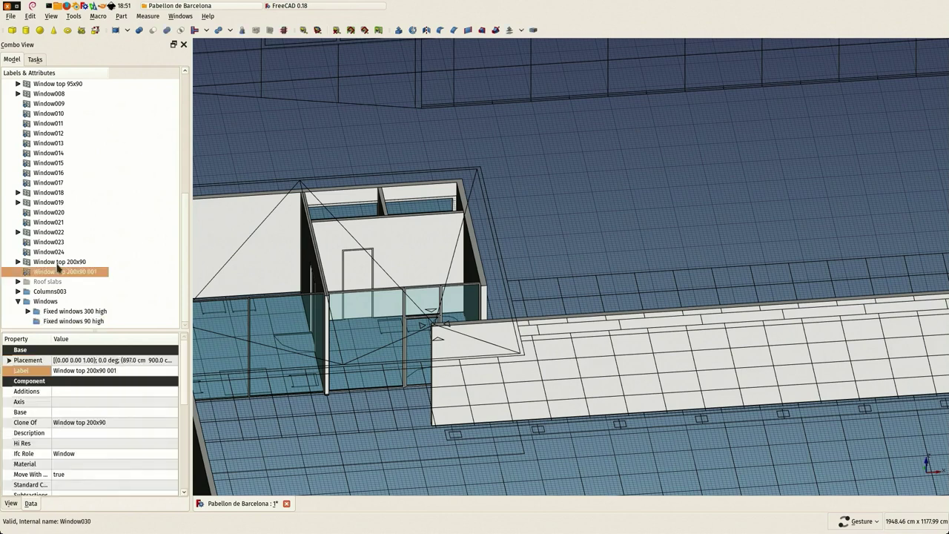
pyautogui.keyDown('ctrl'); pyautogui.click(51, 85); pyautogui.keyUp('ctrl')
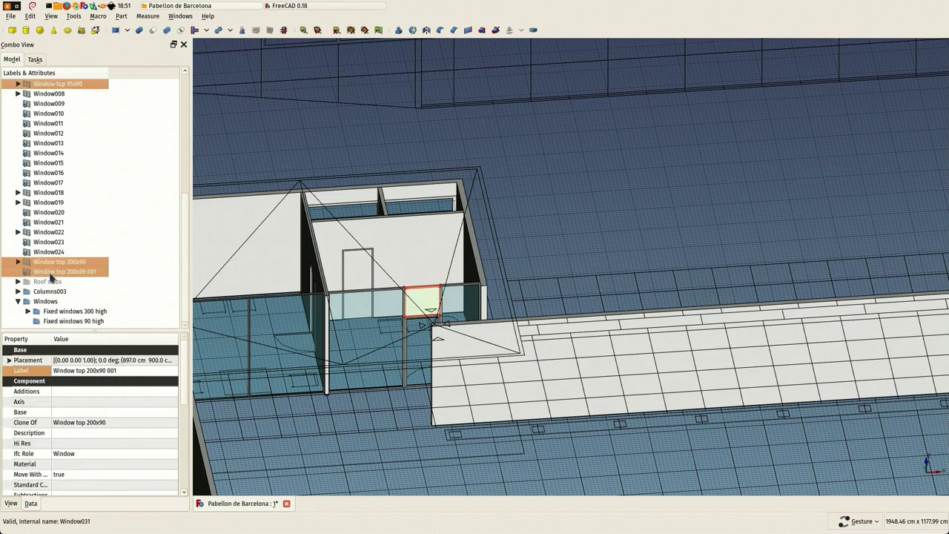
pyautogui.moveTo(53, 278); pyautogui.dragTo(80, 321)
pyautogui.scroll(-5, 490, 274)
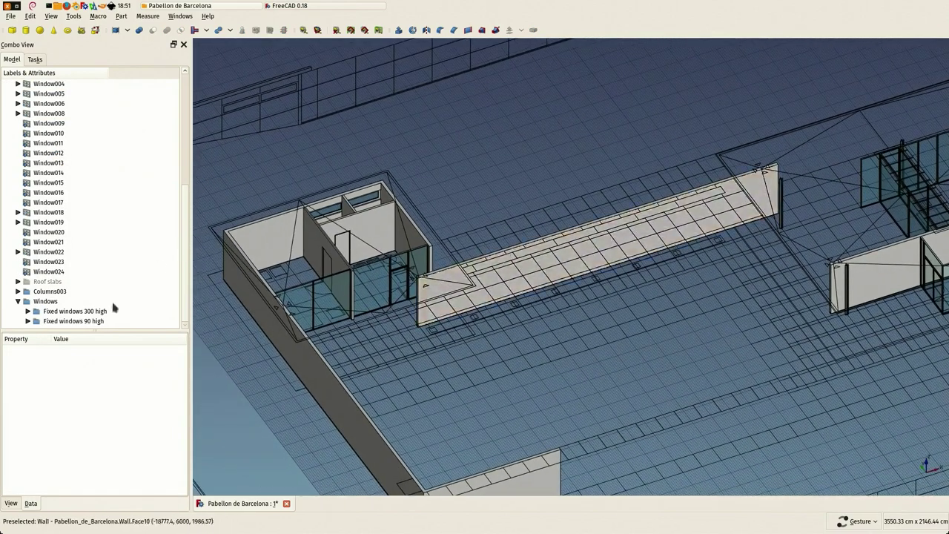
# Rename the Floor plan's Columns layer to 'Columns01'.
pyautogui.click(27, 317)
pyautogui.click(28, 263)
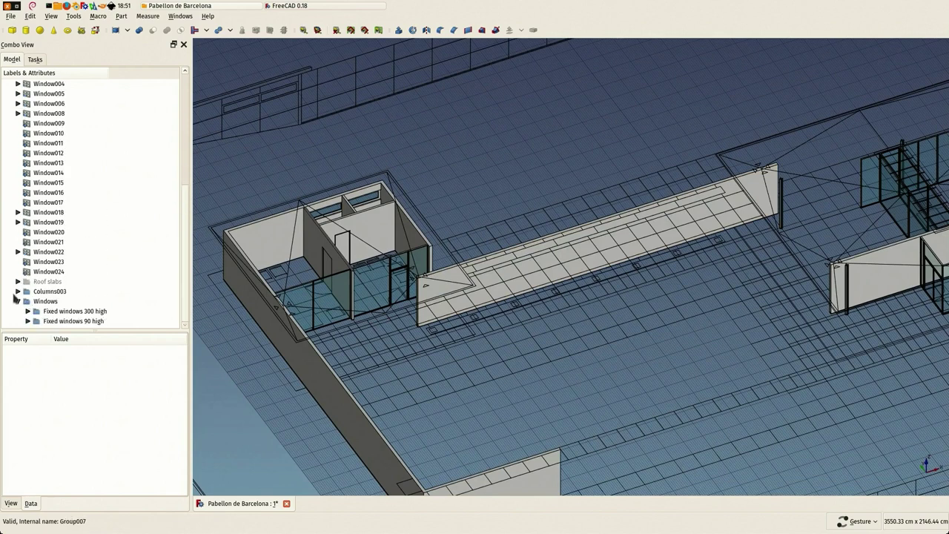
pyautogui.scroll(5, 77, 182)
pyautogui.scroll(2, 77, 182)
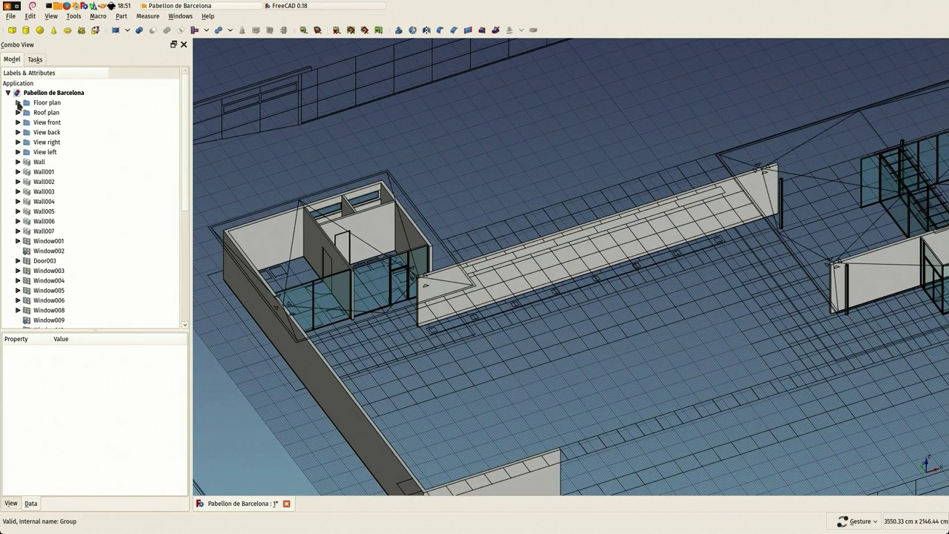
pyautogui.click(18, 102)
pyautogui.click(55, 122)
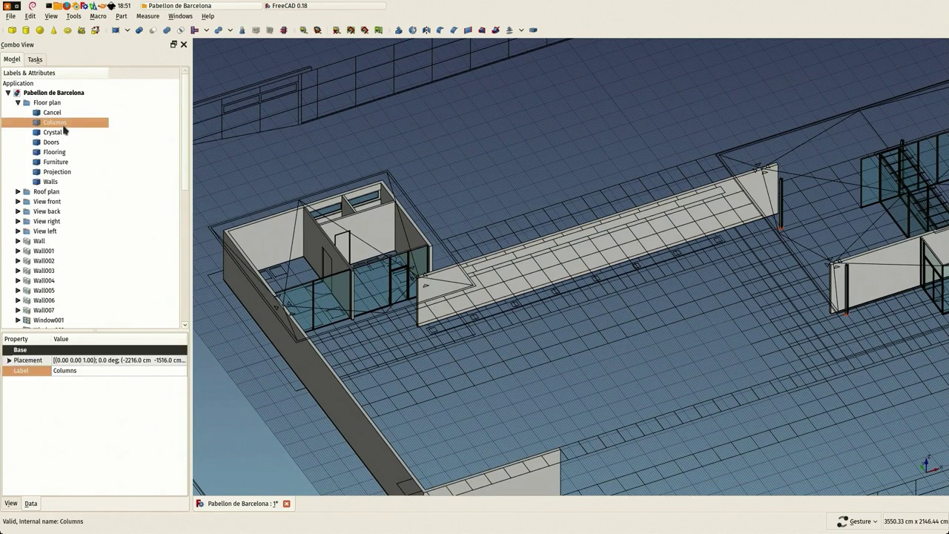
pyautogui.click(63, 126)
pyautogui.write('0')
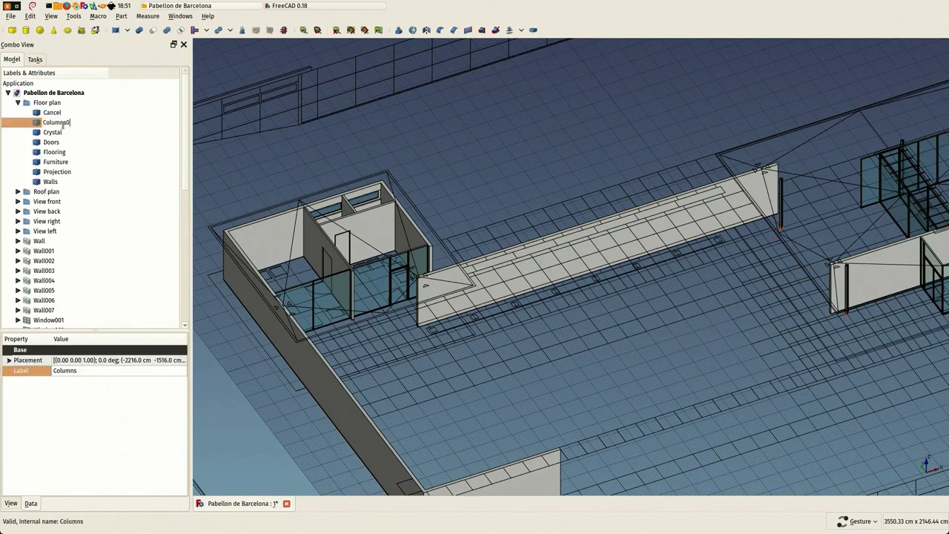
pyautogui.write('1')
pyautogui.press('Return')
# Rename the Columns003 group to 'Columns'.
pyautogui.click(18, 103)
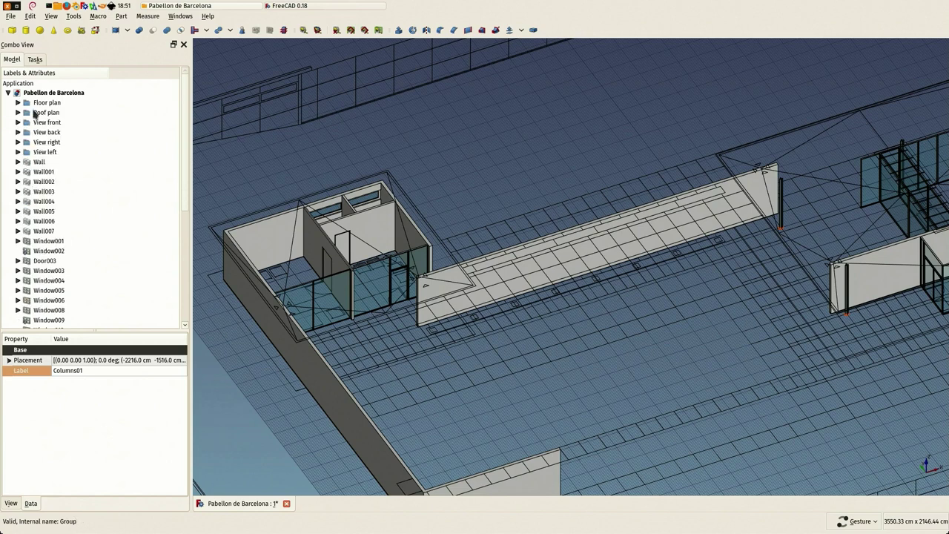
pyautogui.scroll(-5, 89, 288)
pyautogui.scroll(-2, 65, 304)
pyautogui.click(57, 293)
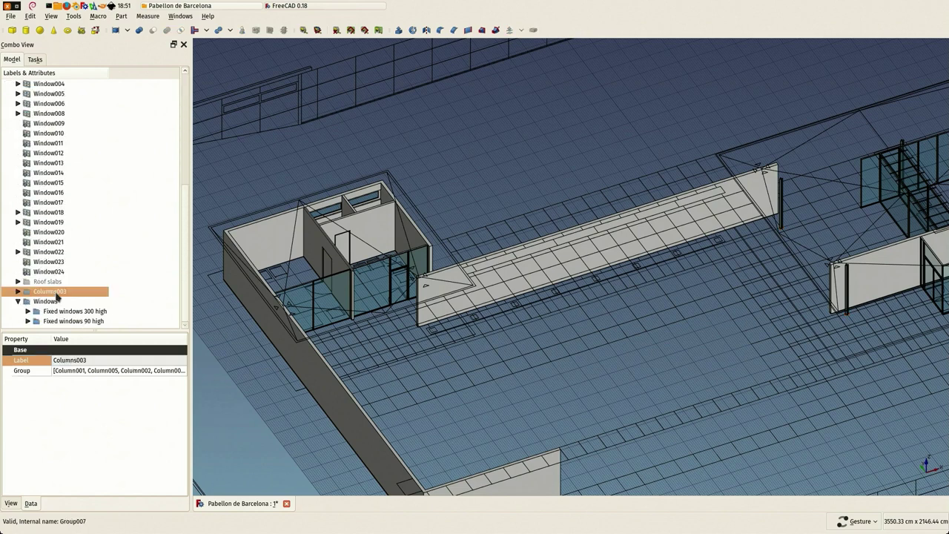
pyautogui.press('Down')
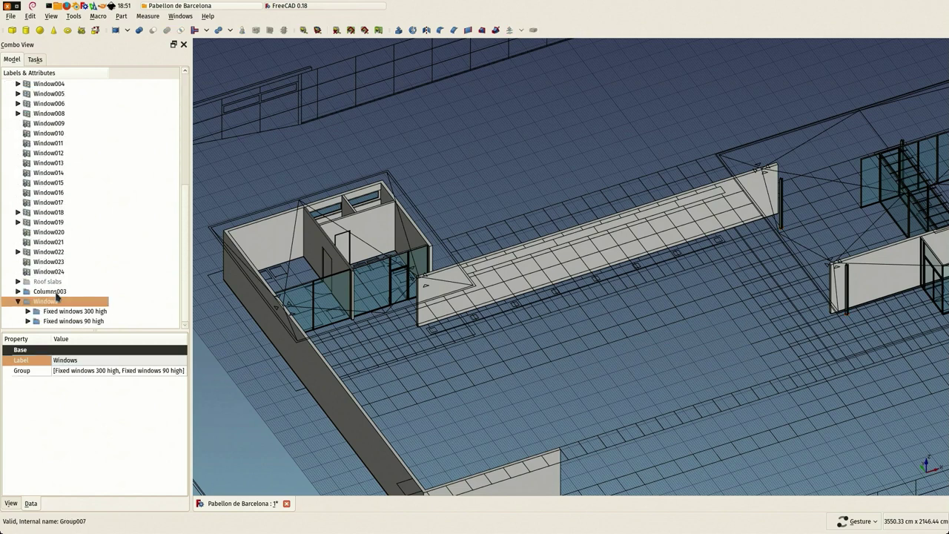
pyautogui.press('Up')
pyautogui.press('F2')
pyautogui.press('End')
pyautogui.press('BackSpace')
pyautogui.click(117, 273)
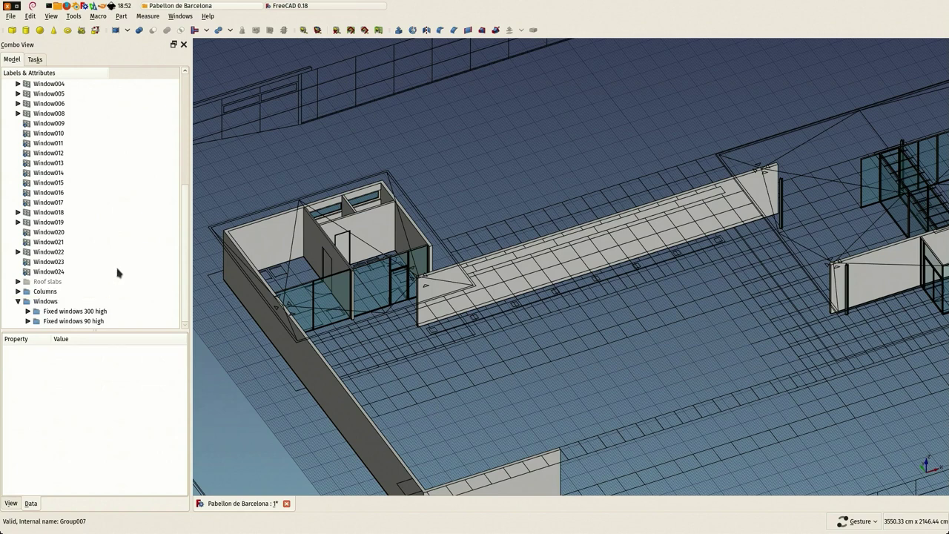
# Label Window022–Window024 'Window 338x300' and move them into Fixed windows 300 high.
pyautogui.click(27, 311)
pyautogui.scroll(-3, 66, 266)
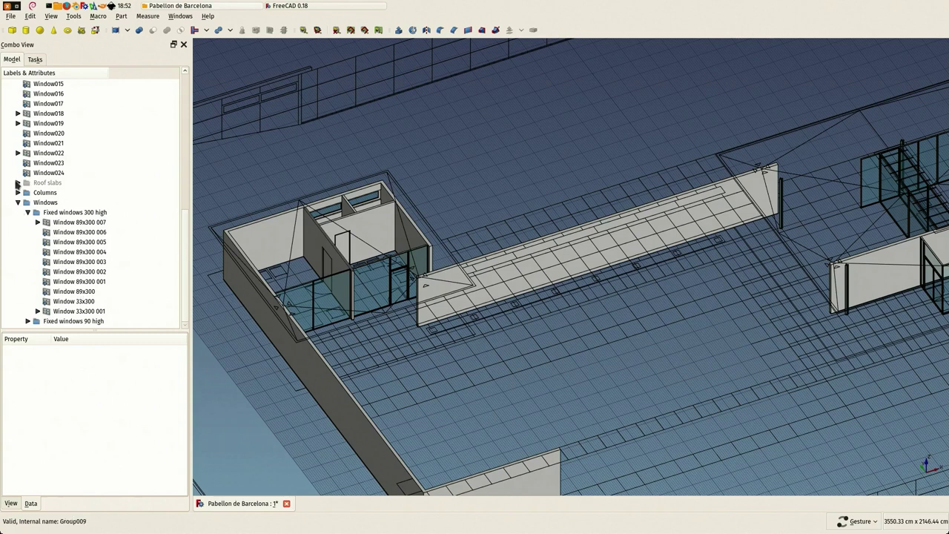
pyautogui.click(27, 212)
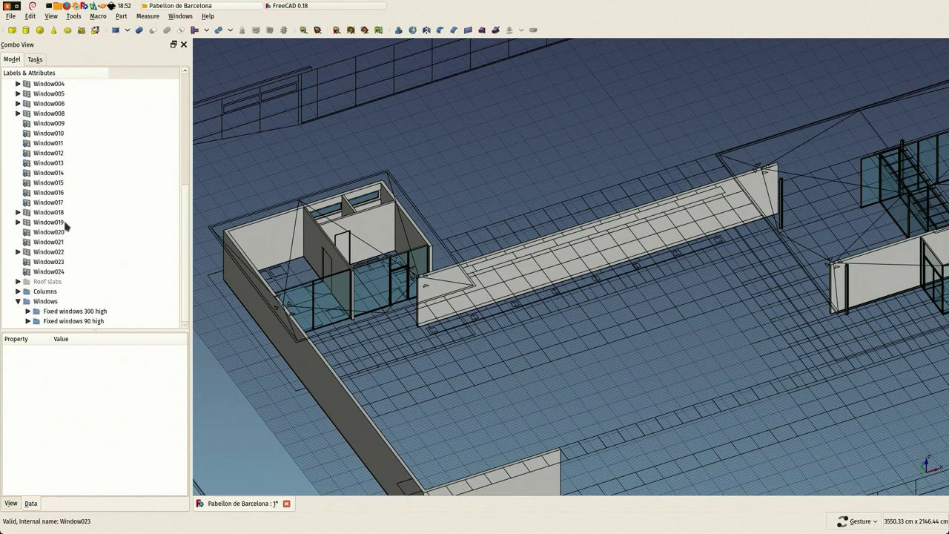
pyautogui.click(36, 272)
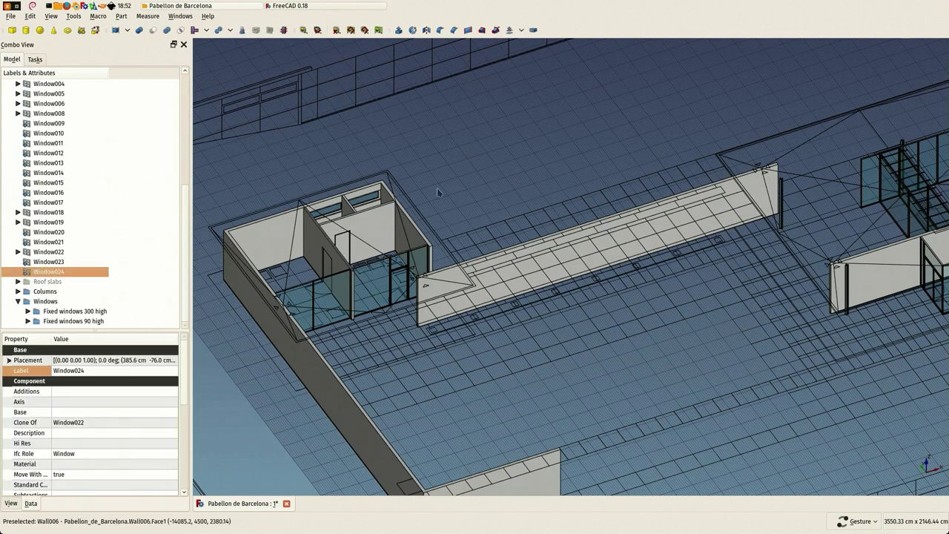
pyautogui.press('v')
pyautogui.press('s')
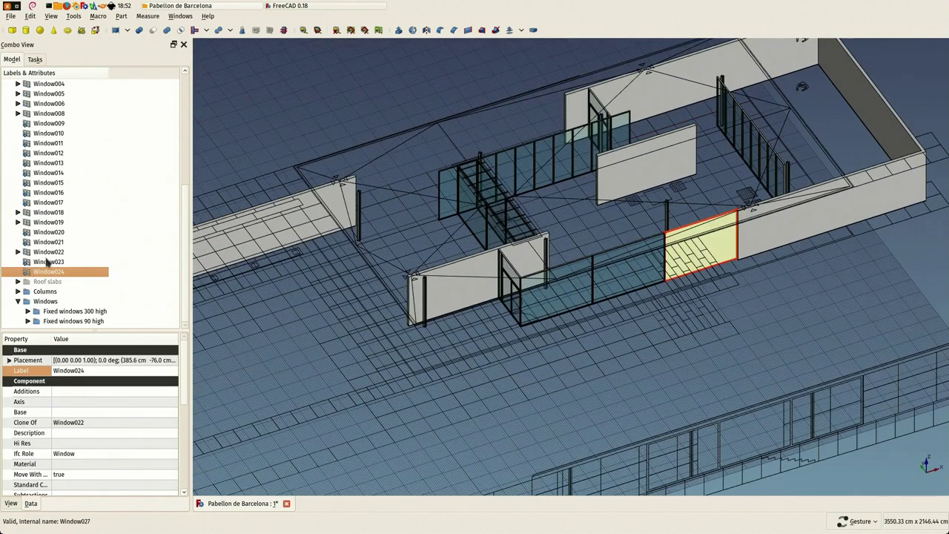
pyautogui.keyDown('ctrl'); pyautogui.click(51, 263); pyautogui.keyUp('ctrl')
pyautogui.keyDown('ctrl'); pyautogui.click(46, 255); pyautogui.keyUp('ctrl')
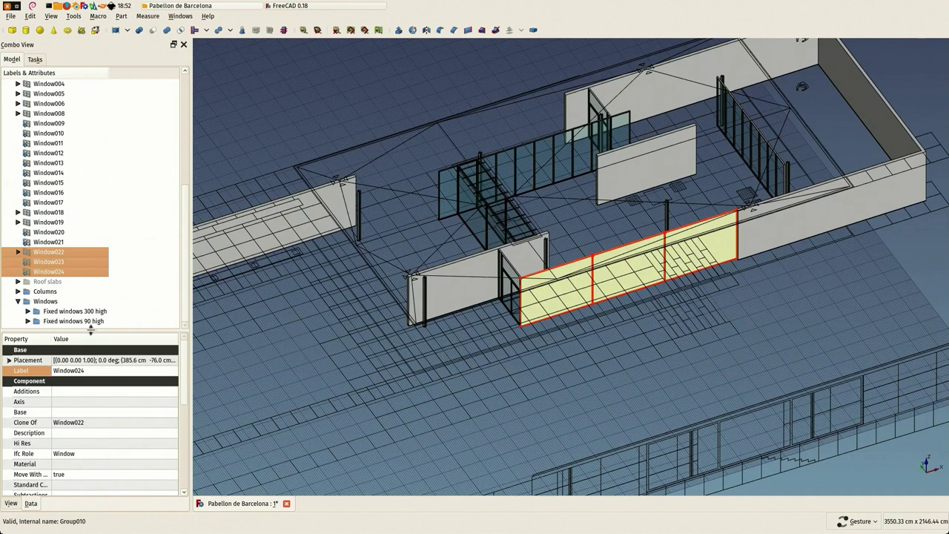
pyautogui.scroll(-1, 116, 407)
pyautogui.scroll(-1, 116, 421)
pyautogui.scroll(3, 117, 422)
pyautogui.click(94, 369)
pyautogui.write('338')
pyautogui.write('x300')
pyautogui.press('Return')
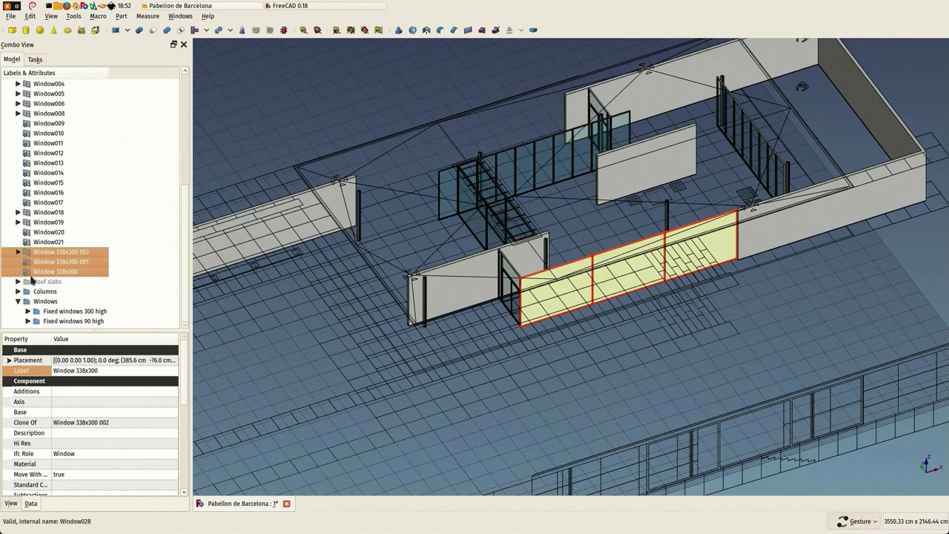
pyautogui.moveTo(28, 277); pyautogui.dragTo(42, 314)
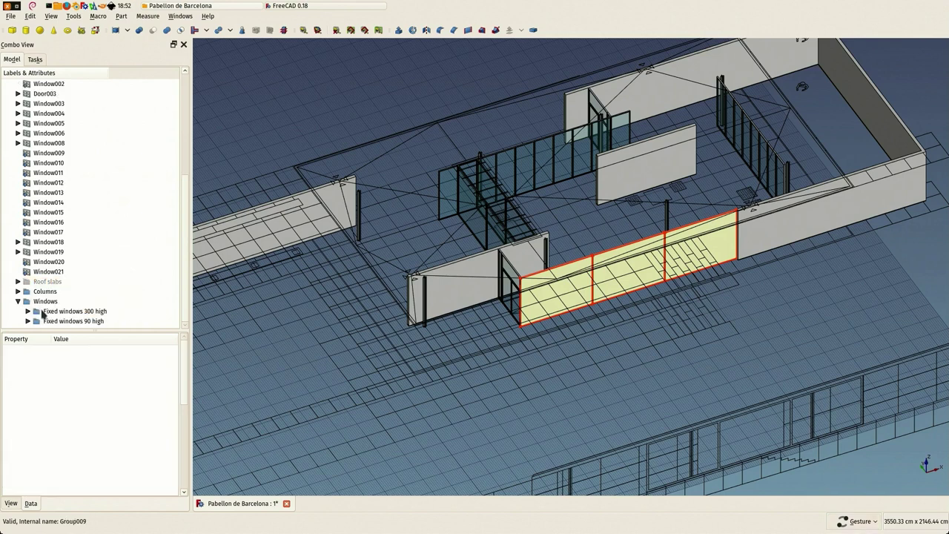
# Label Window018 and Window021 'Window 304x300'.
pyautogui.click(43, 274)
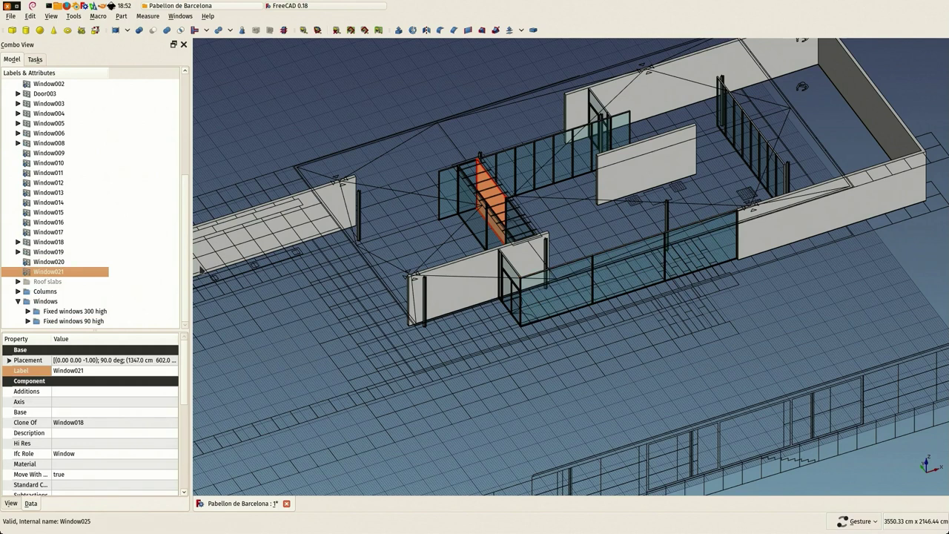
pyautogui.press('v')
pyautogui.press('s')
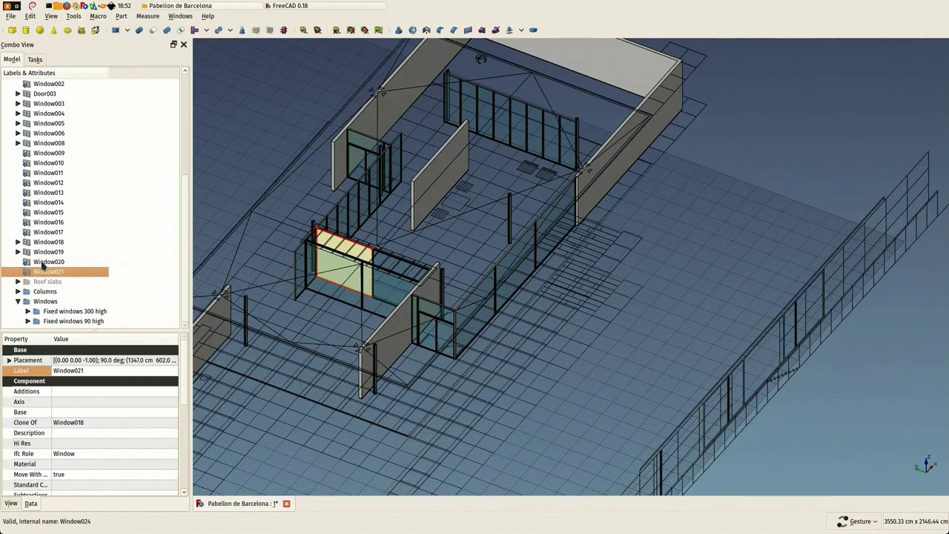
pyautogui.click(43, 263)
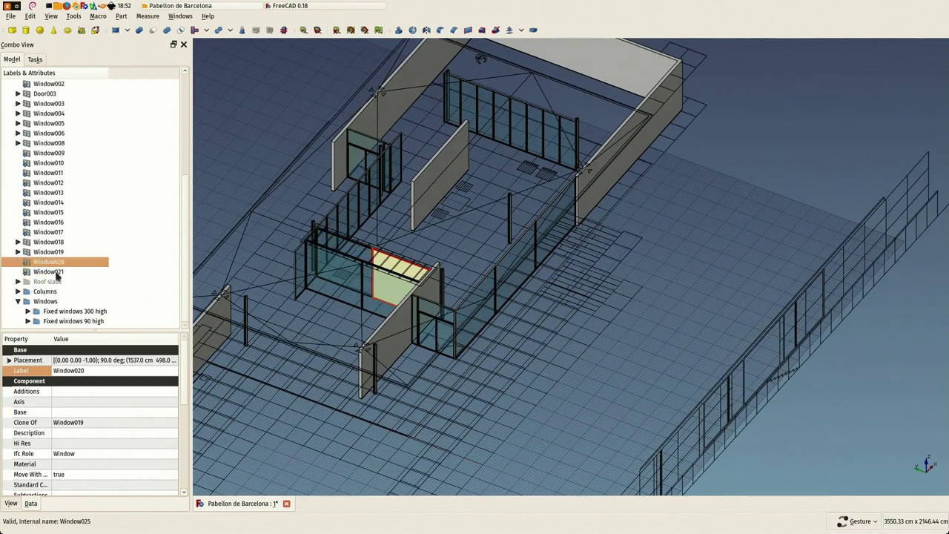
pyautogui.click(46, 273)
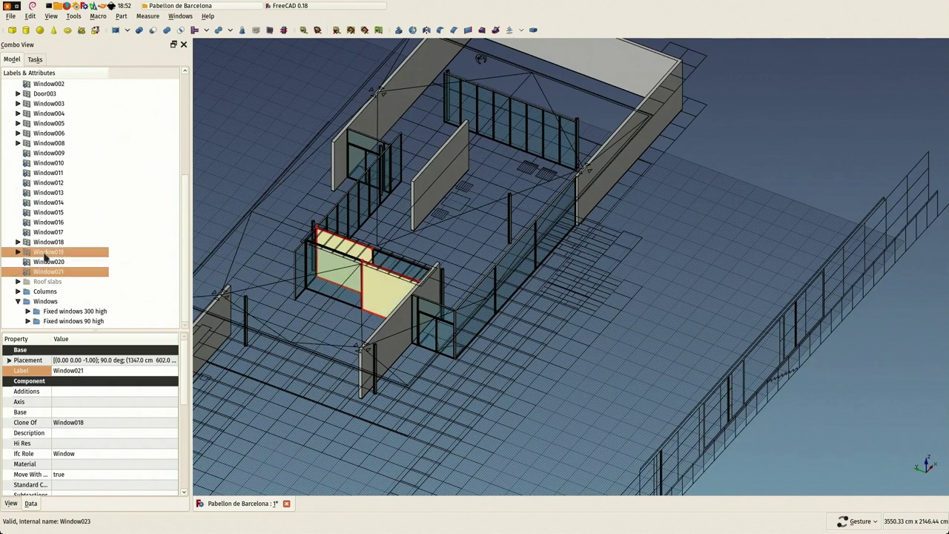
pyautogui.keyDown('ctrl'); pyautogui.click(43, 243); pyautogui.keyUp('ctrl')
pyautogui.scroll(-5, 103, 460)
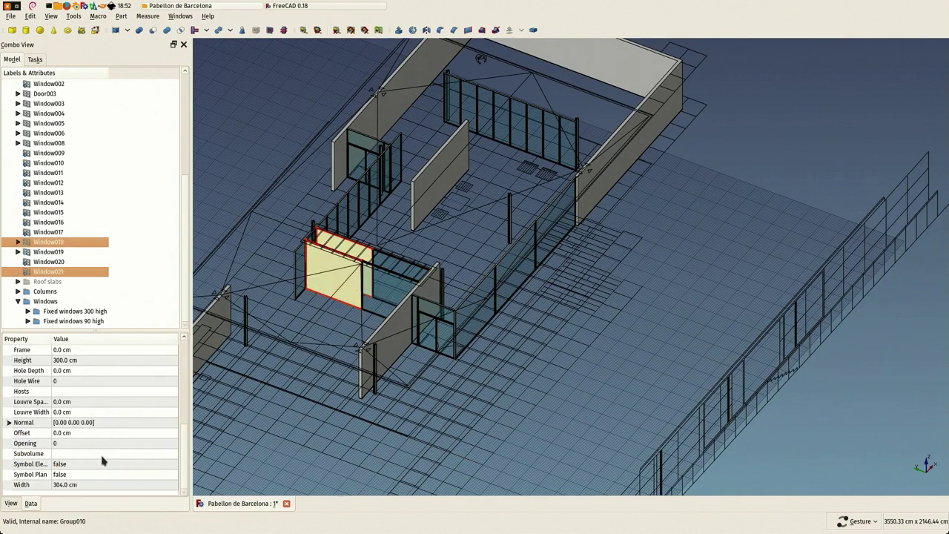
pyautogui.scroll(4, 100, 466)
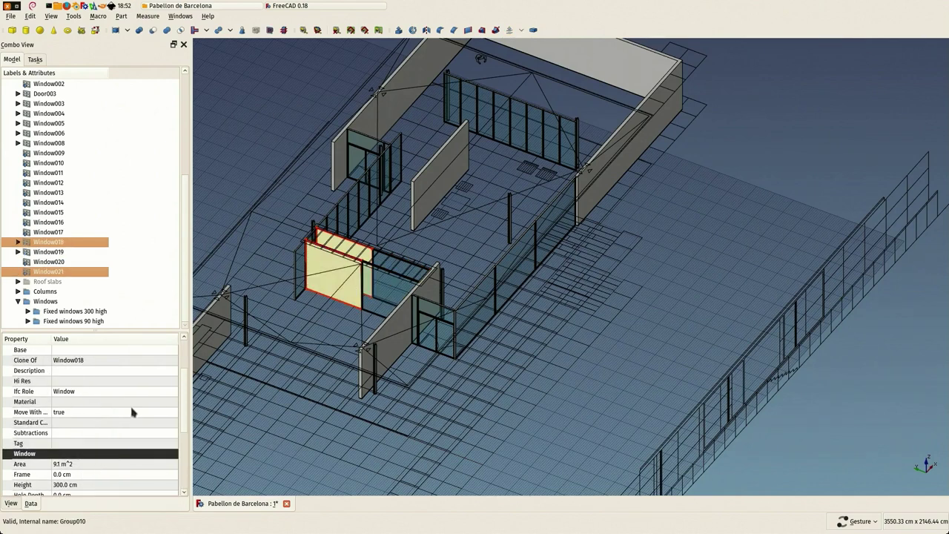
pyautogui.scroll(2, 86, 369)
pyautogui.click(90, 370)
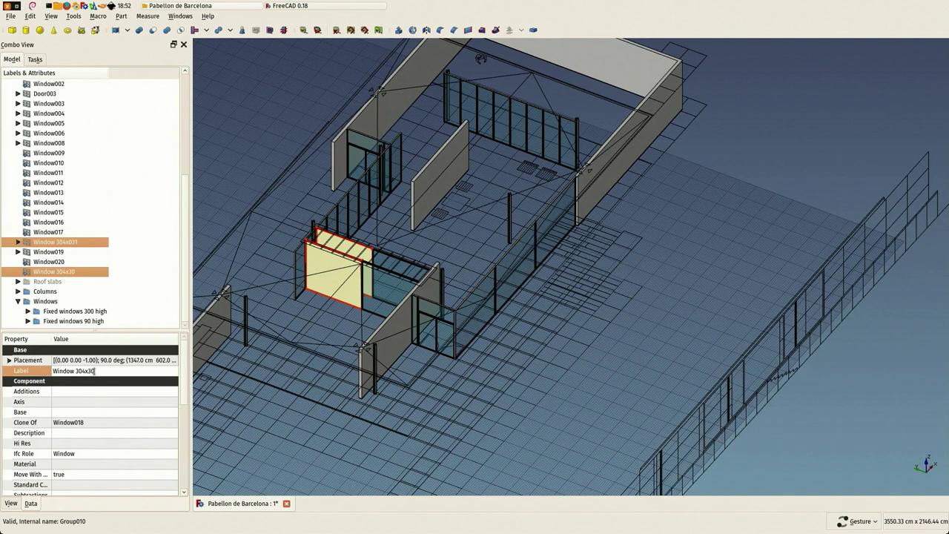
pyautogui.press('Return')
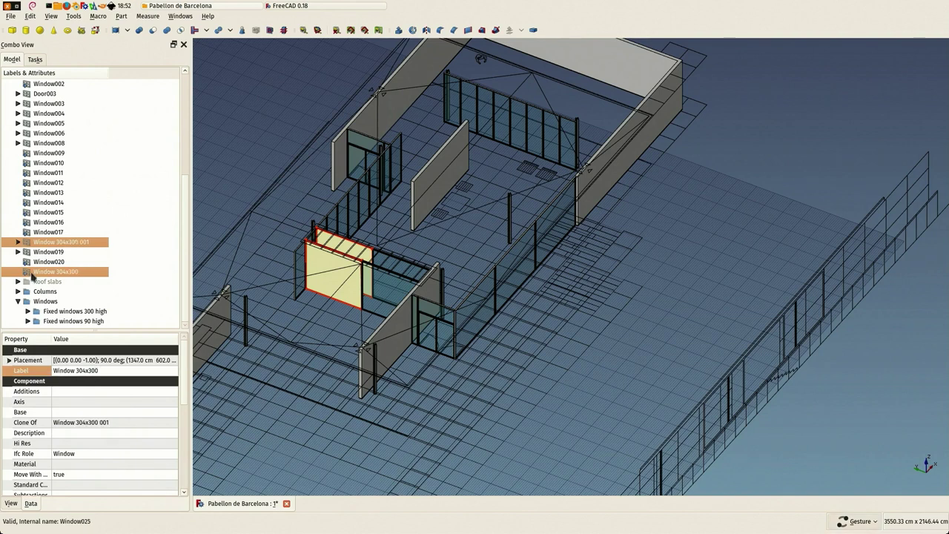
# File the 304x300 pair, then relabel Window019/020 'Window 309x300' and file them too.
pyautogui.moveTo(50, 274); pyautogui.dragTo(62, 312)
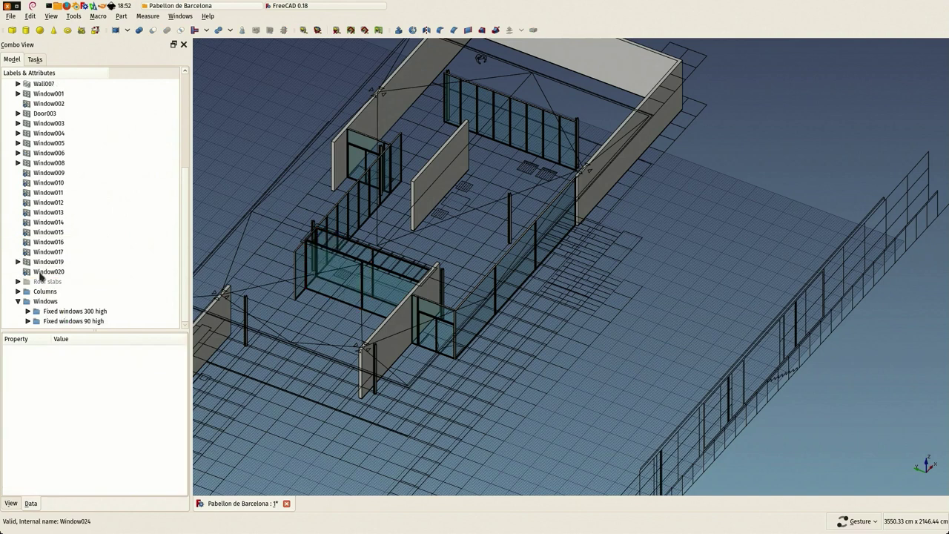
pyautogui.click(47, 272)
pyautogui.keyDown('ctrl'); pyautogui.click(46, 263); pyautogui.keyUp('ctrl')
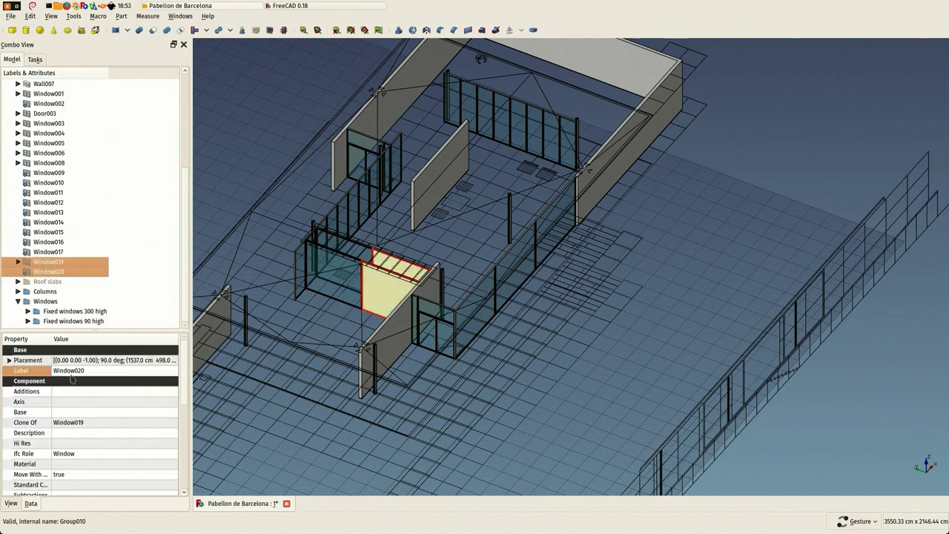
pyautogui.scroll(-5, 111, 416)
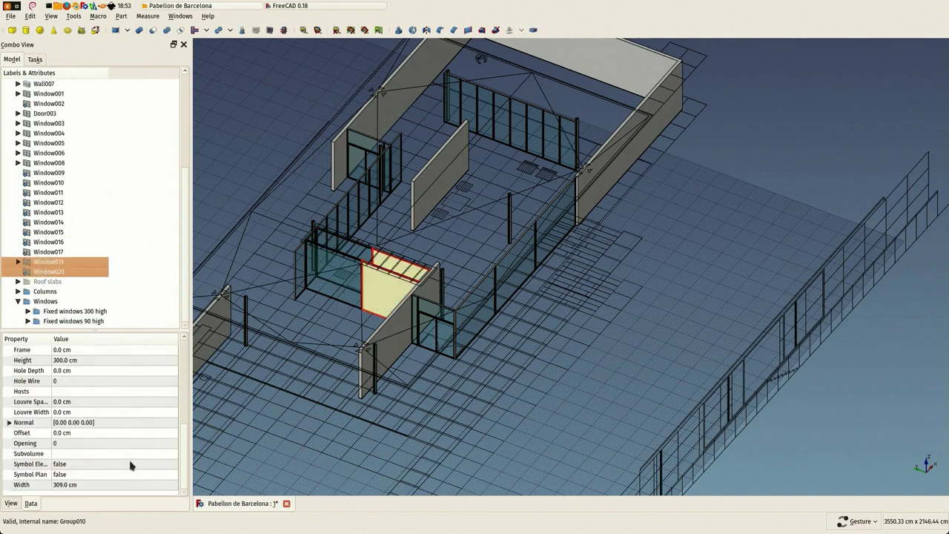
pyautogui.scroll(5, 127, 460)
pyautogui.click(96, 371)
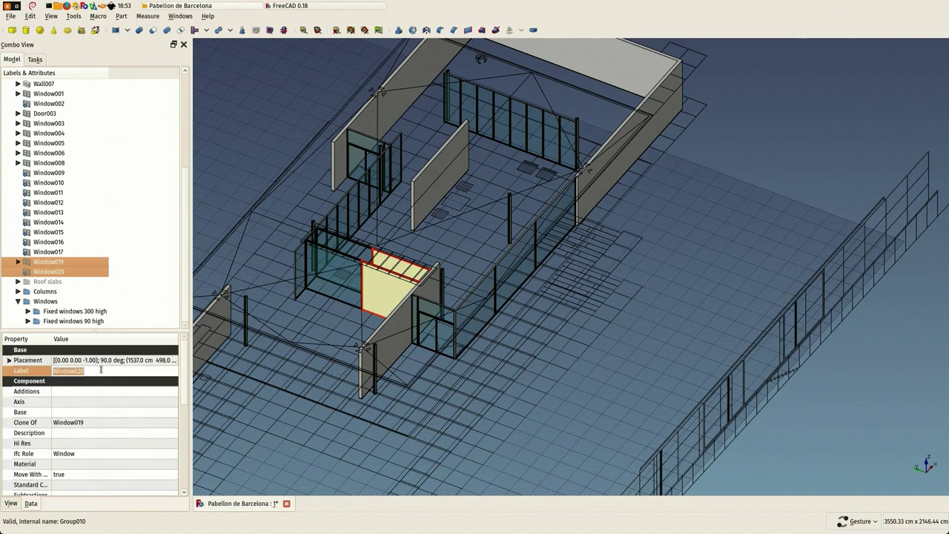
pyautogui.click(101, 370)
pyautogui.press('BackSpace')
pyautogui.press('BackSpace')
pyautogui.press('Return')
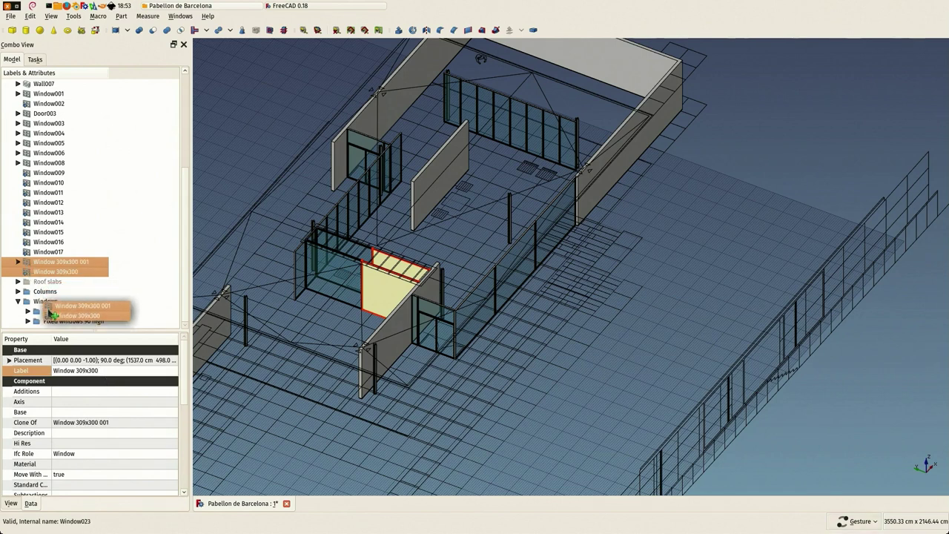
pyautogui.moveTo(27, 266); pyautogui.dragTo(74, 311)
# Label the ten narrow windows Window008–Window017 'Window 100x300'.
pyautogui.click(44, 271)
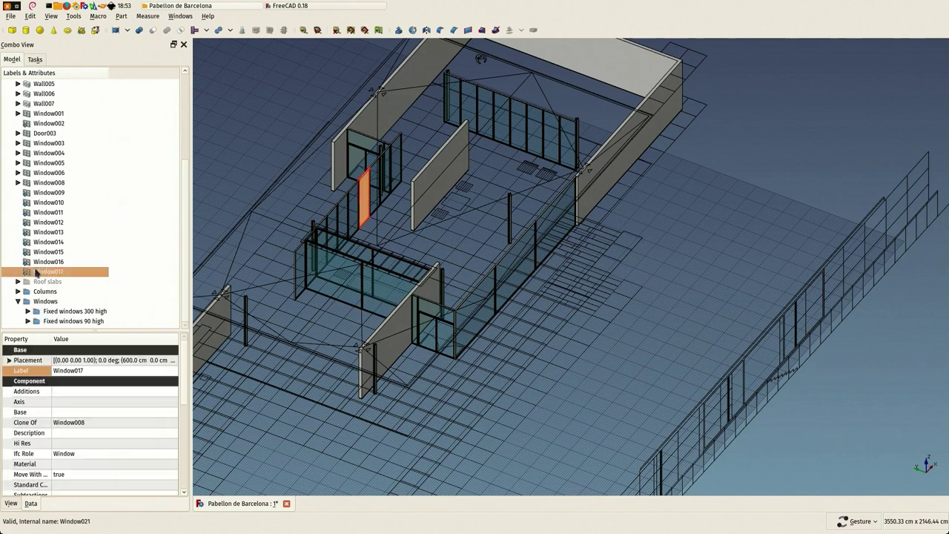
pyautogui.moveTo(44, 276); pyautogui.dragTo(46, 183)
pyautogui.scroll(-5, 102, 458)
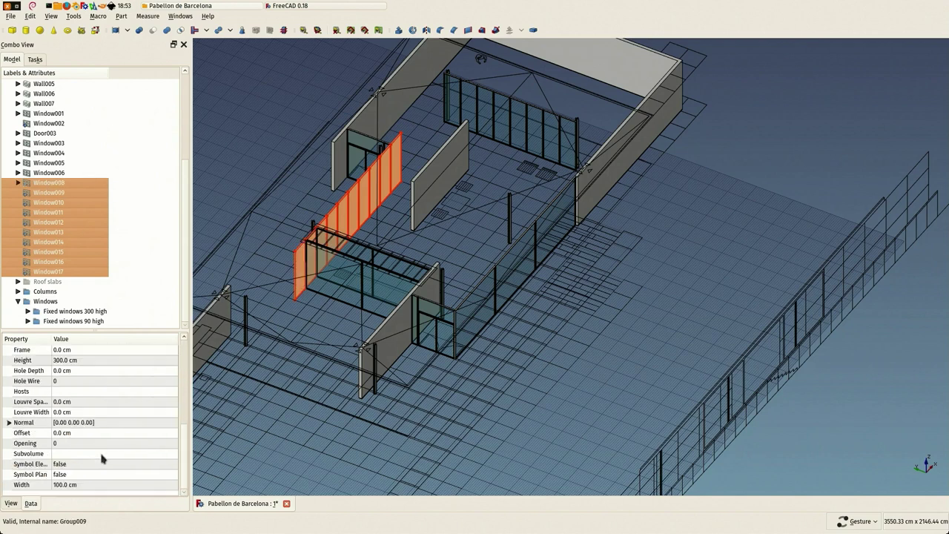
pyautogui.scroll(1, 97, 445)
pyautogui.scroll(4, 95, 427)
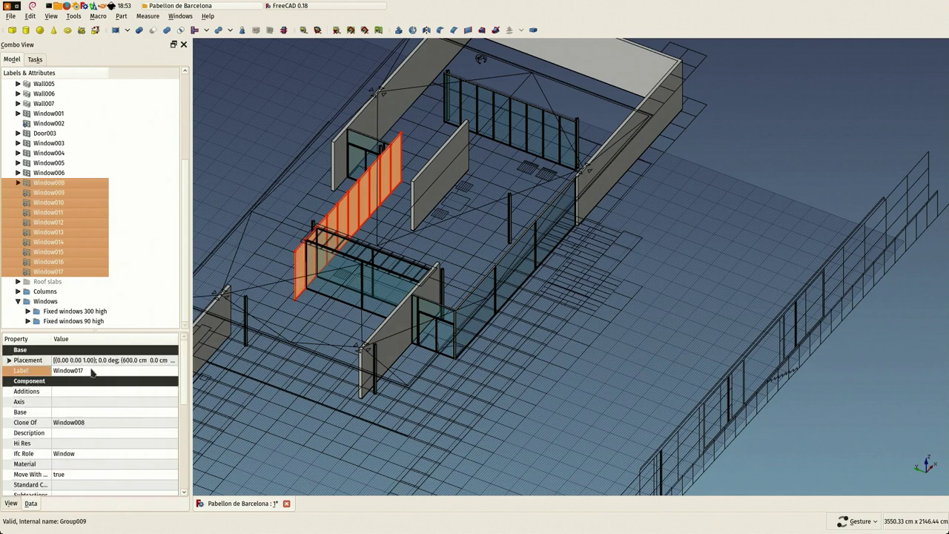
pyautogui.click(93, 370)
pyautogui.write('100x300')
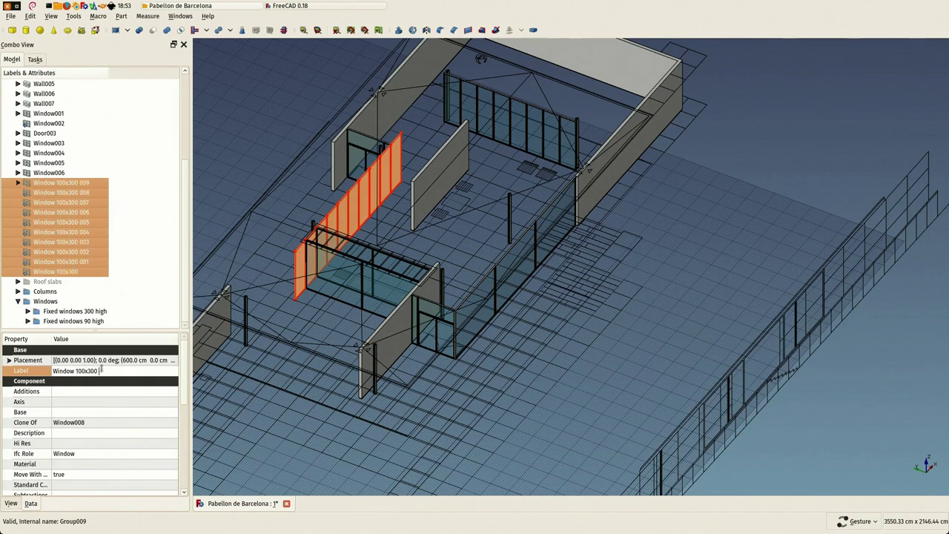
pyautogui.press('Return')
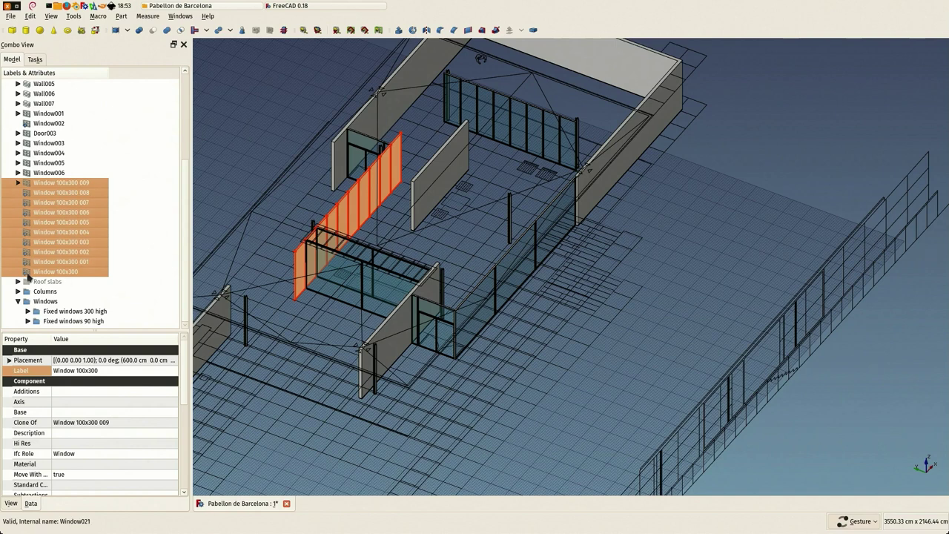
# Move the Window 100x300 items into Fixed windows 300 high and check its contents.
pyautogui.moveTo(28, 276); pyautogui.dragTo(35, 315)
pyautogui.click(36, 311)
pyautogui.scroll(-5, 112, 209)
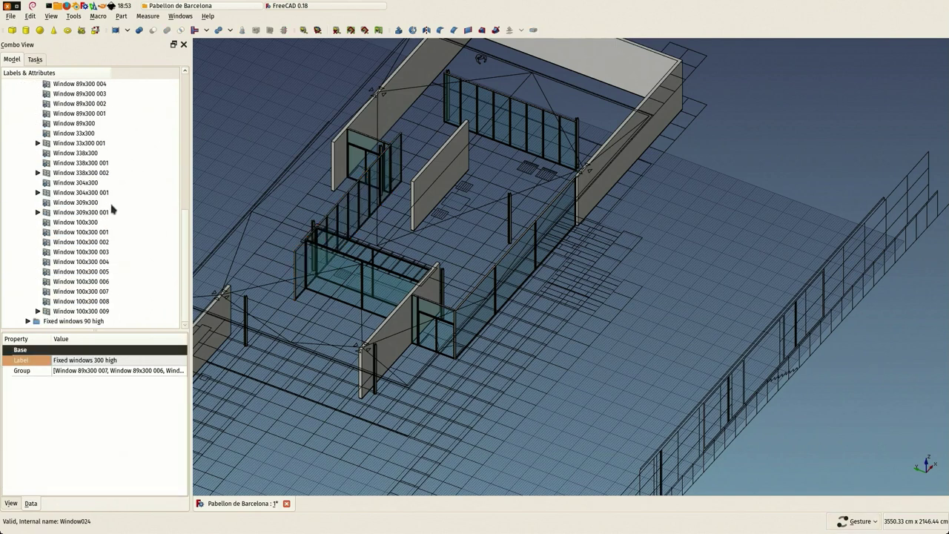
pyautogui.scroll(5, 112, 212)
pyautogui.scroll(-5, 52, 232)
pyautogui.scroll(5, 53, 235)
# Zoom to the small enclosure and label Window005 'Window 197x300'.
pyautogui.click(28, 223)
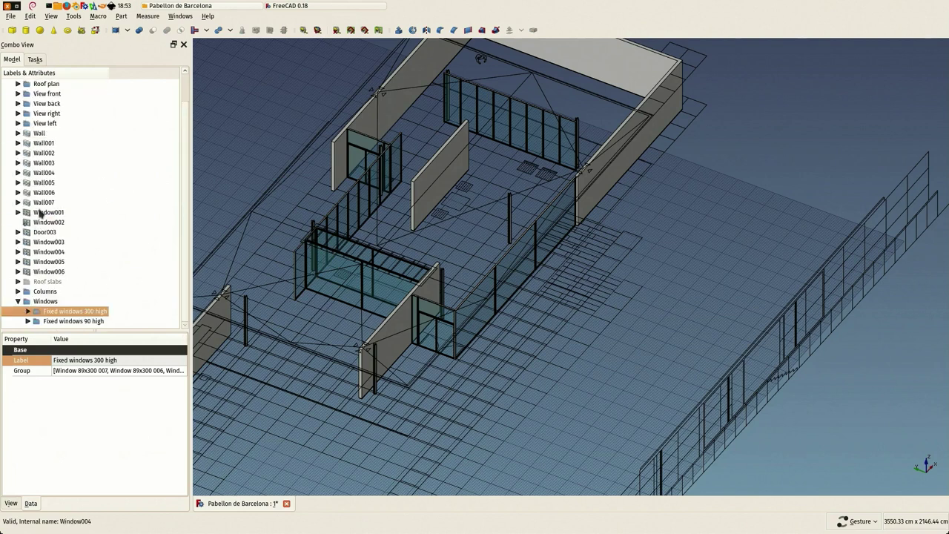
pyautogui.click(47, 271)
pyautogui.scroll(-2, 479, 254)
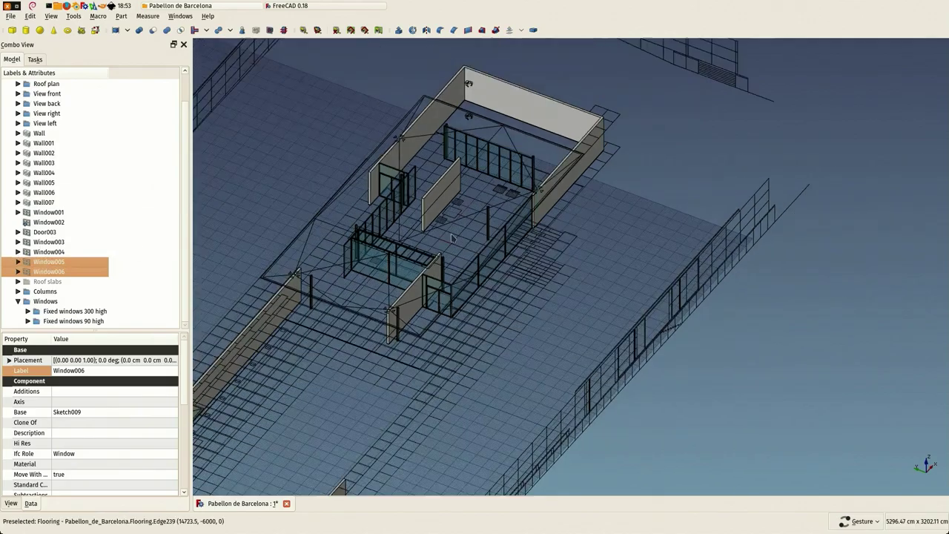
pyautogui.moveTo(479, 254); pyautogui.dragTo(345, 255)
pyautogui.scroll(3, 541, 293)
pyautogui.scroll(2, 541, 293)
pyautogui.scroll(2, 540, 293)
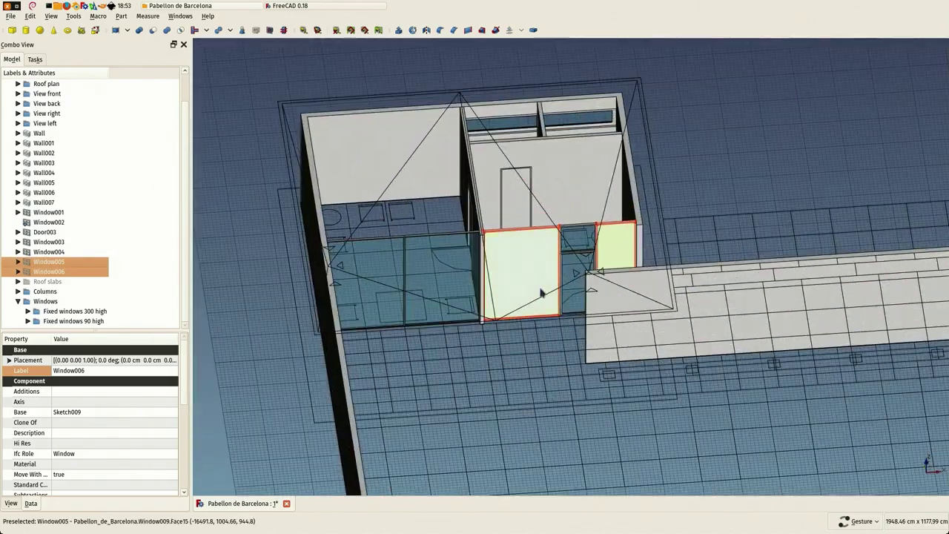
pyautogui.scroll(3, 540, 293)
pyautogui.scroll(2, 534, 293)
pyautogui.scroll(-3, 518, 295)
pyautogui.scroll(4, 491, 298)
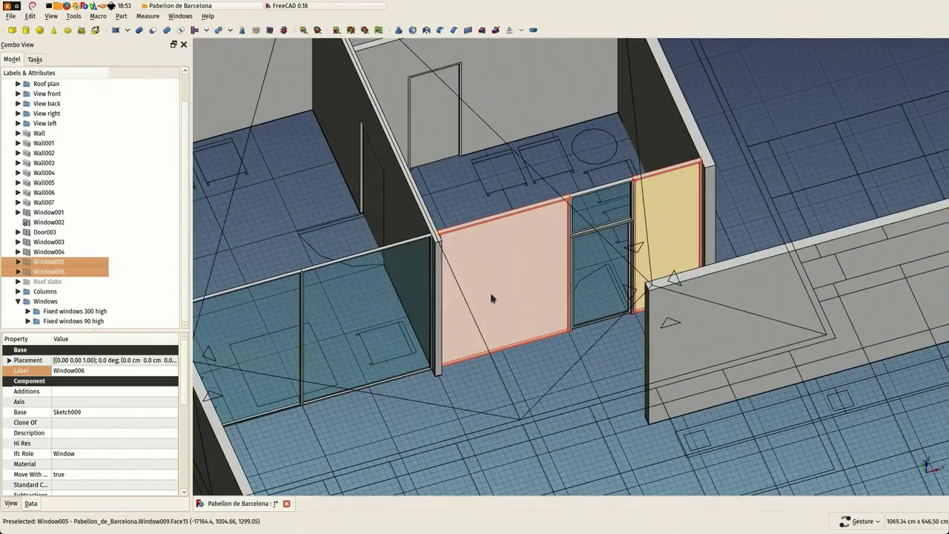
pyautogui.click(491, 298)
pyautogui.scroll(-5, 115, 415)
pyautogui.scroll(-3, 115, 419)
pyautogui.scroll(8, 115, 418)
pyautogui.click(95, 371)
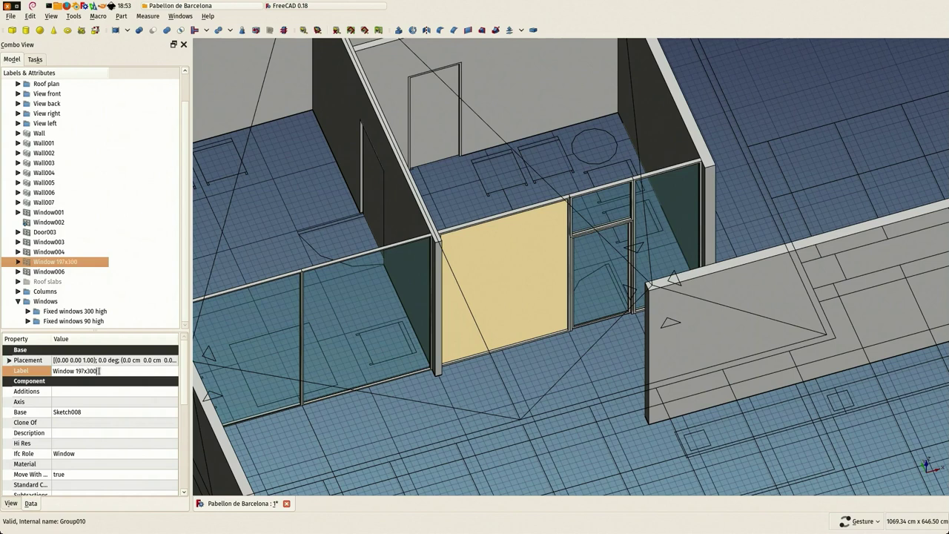
pyautogui.press('Return')
# Label Window006 'Window 102x300'.
pyautogui.click(55, 273)
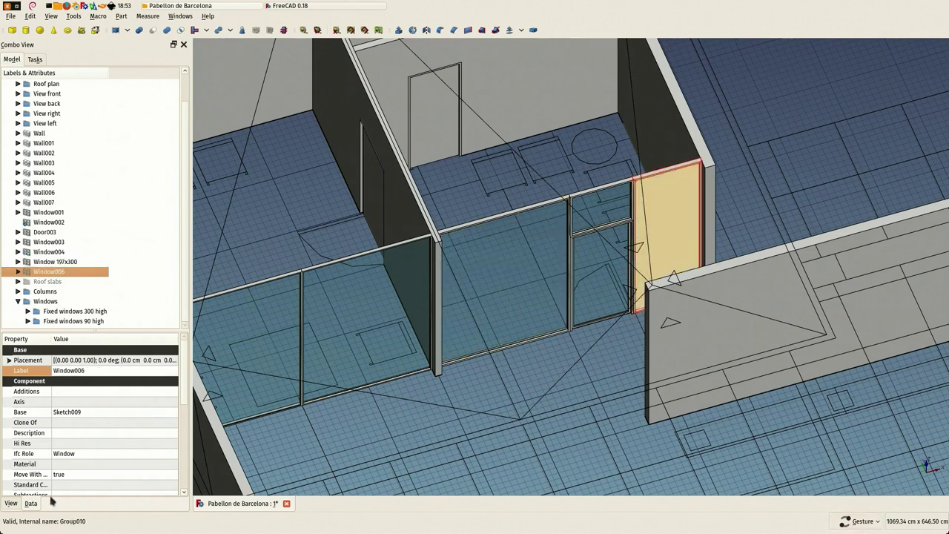
pyautogui.scroll(-5, 111, 467)
pyautogui.scroll(-1, 112, 467)
pyautogui.scroll(4, 111, 467)
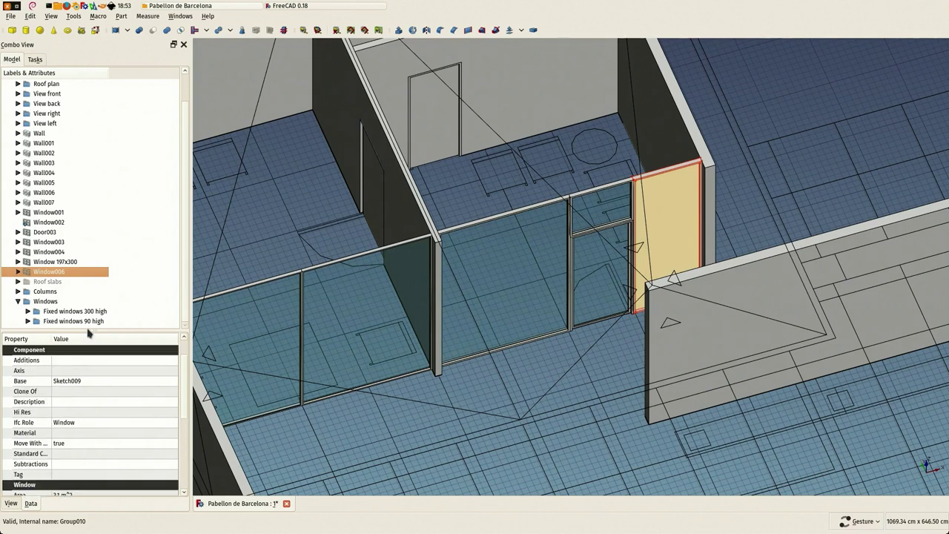
pyautogui.scroll(1, 90, 353)
pyautogui.click(97, 370)
pyautogui.press('BackSpace')
pyautogui.write('Window 1')
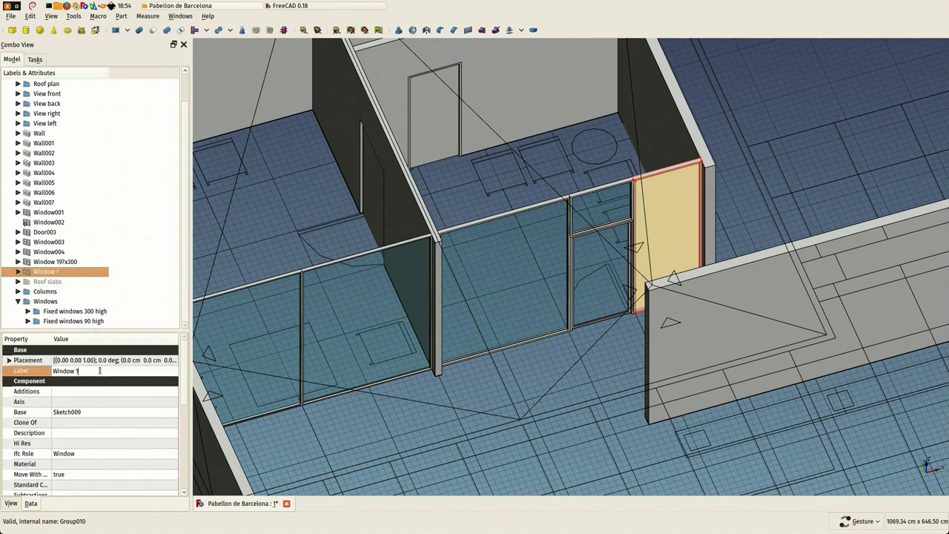
pyautogui.write('02x30')
pyautogui.press('Return')
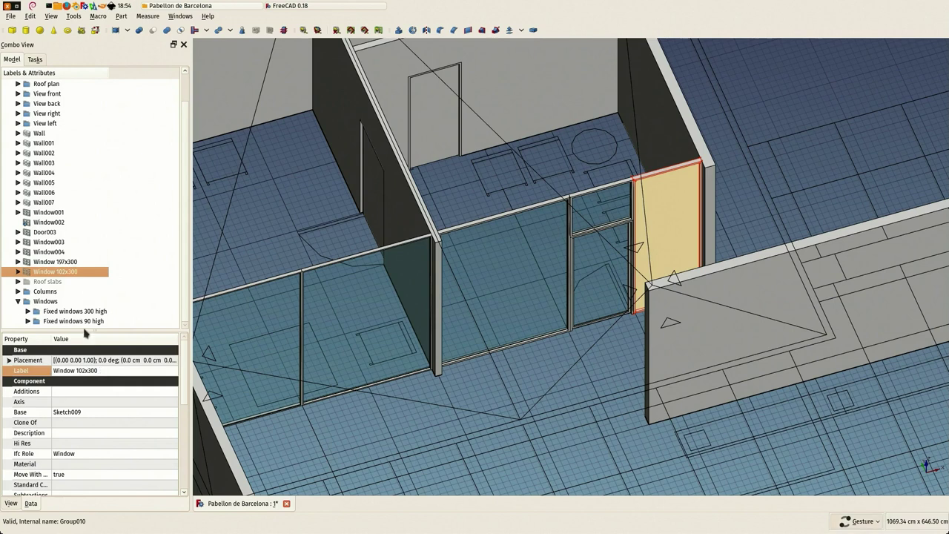
pyautogui.click(57, 256)
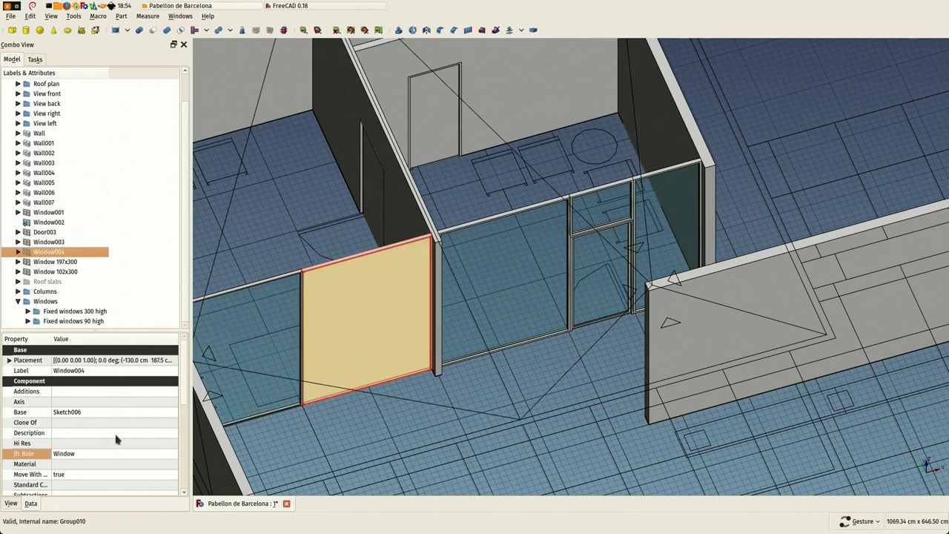
# Rename Window003 to 'Window 200x300' and Window004 to 'Window 195x300'.
pyautogui.scroll(-5, 118, 445)
pyautogui.click(46, 243)
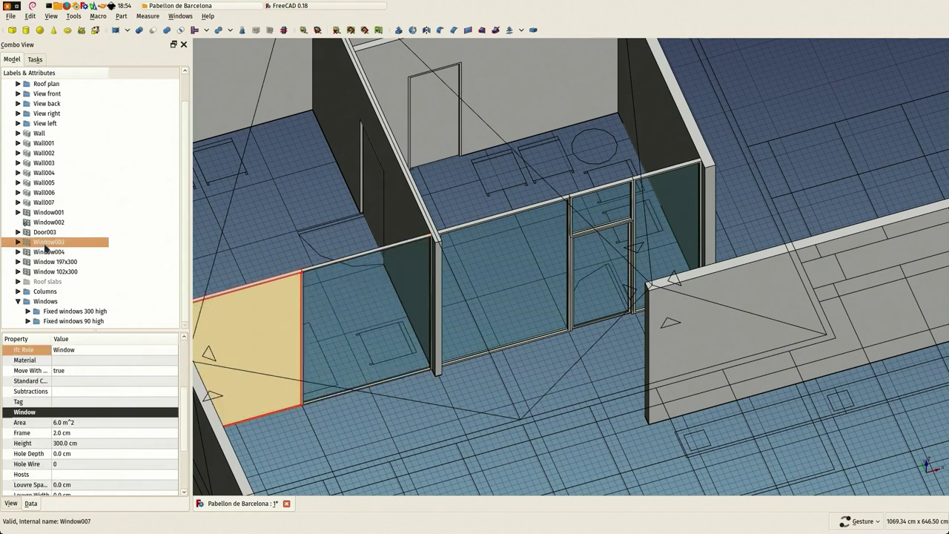
pyautogui.scroll(-1, 99, 390)
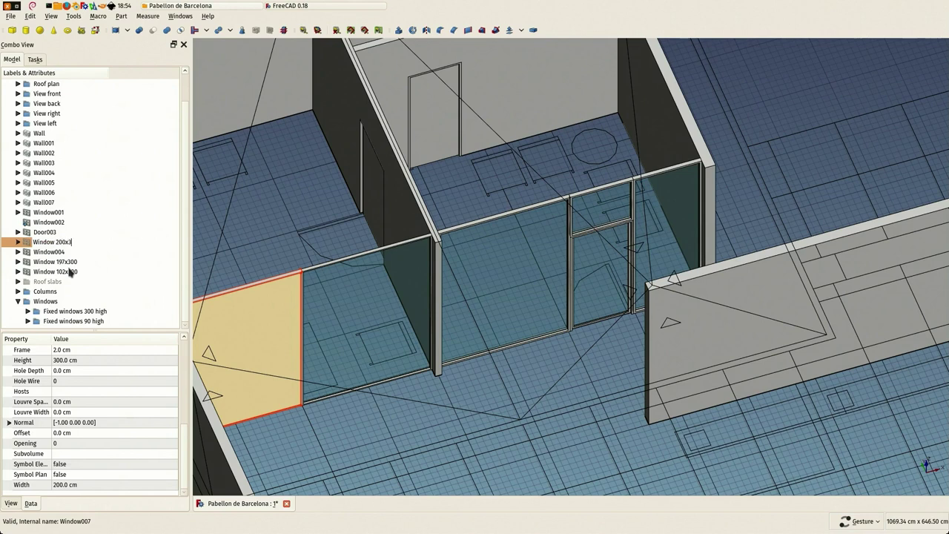
pyautogui.write('00')
pyautogui.press('Return')
pyautogui.click(57, 253)
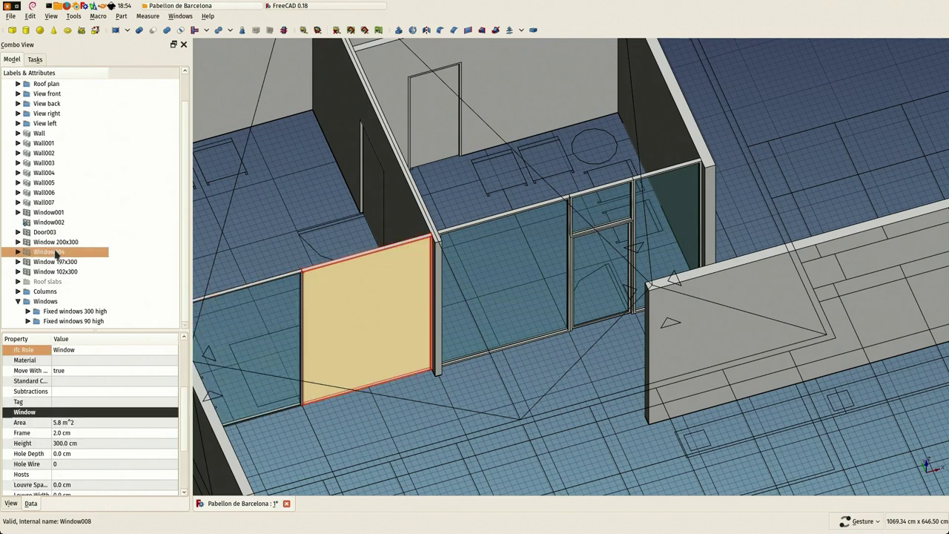
pyautogui.click(58, 253)
pyautogui.write('195x3')
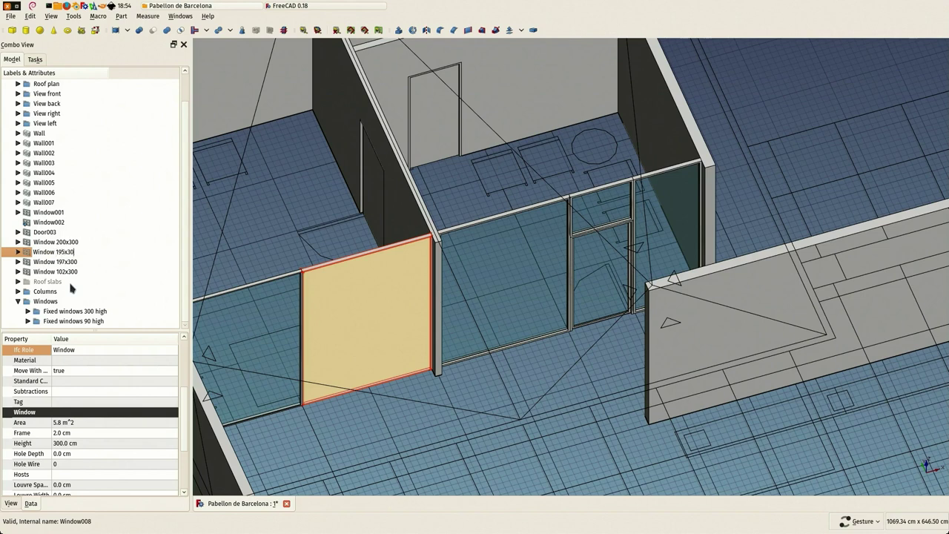
pyautogui.write('0')
pyautogui.press('Return')
# Move all four enclosure windows into the Windows group.
pyautogui.click(49, 242)
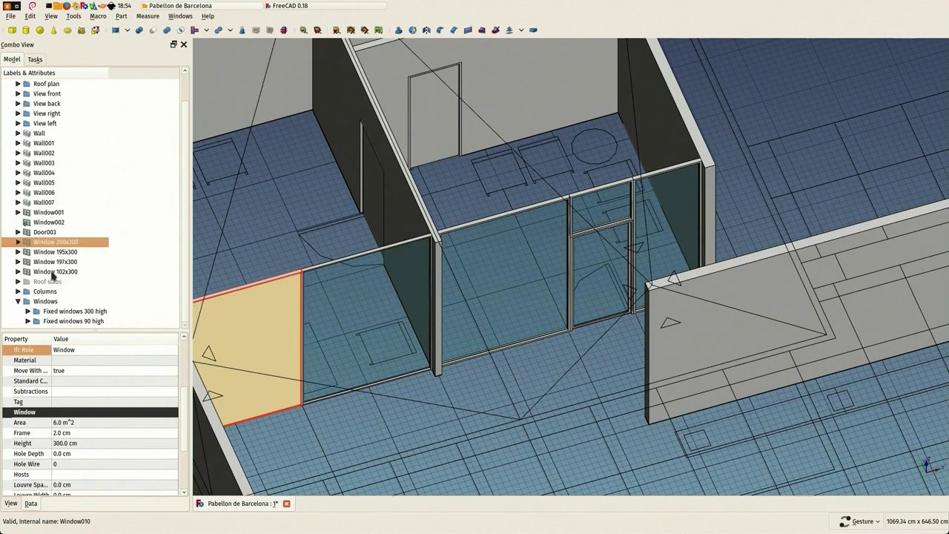
pyautogui.keyDown('shift'); pyautogui.click(53, 272); pyautogui.keyUp('shift')
pyautogui.moveTo(38, 277); pyautogui.dragTo(72, 311)
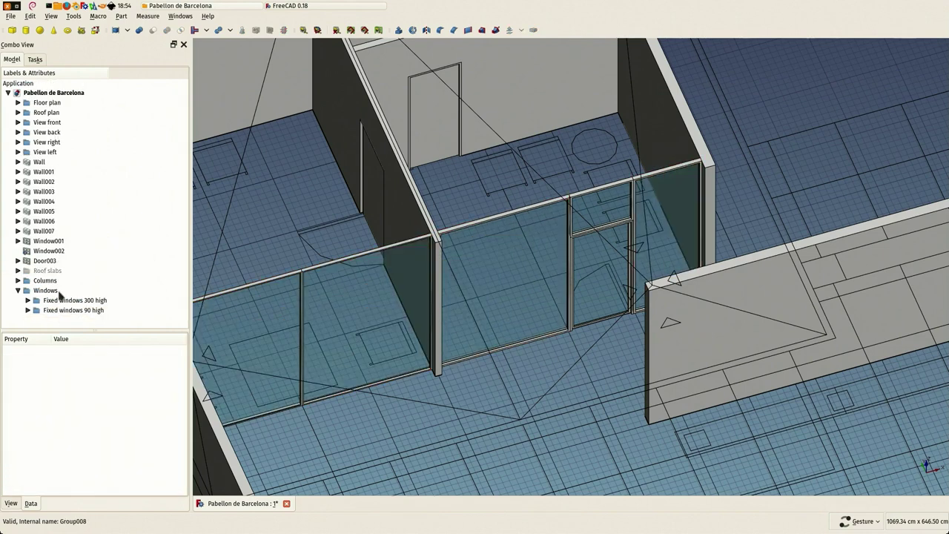
# Orbit the model and compare Window001, Window002 and Door003 in the model and their properties.
pyautogui.scroll(-2, 457, 363)
pyautogui.scroll(-3, 458, 364)
pyautogui.moveTo(457, 363); pyautogui.dragTo(400, 356)
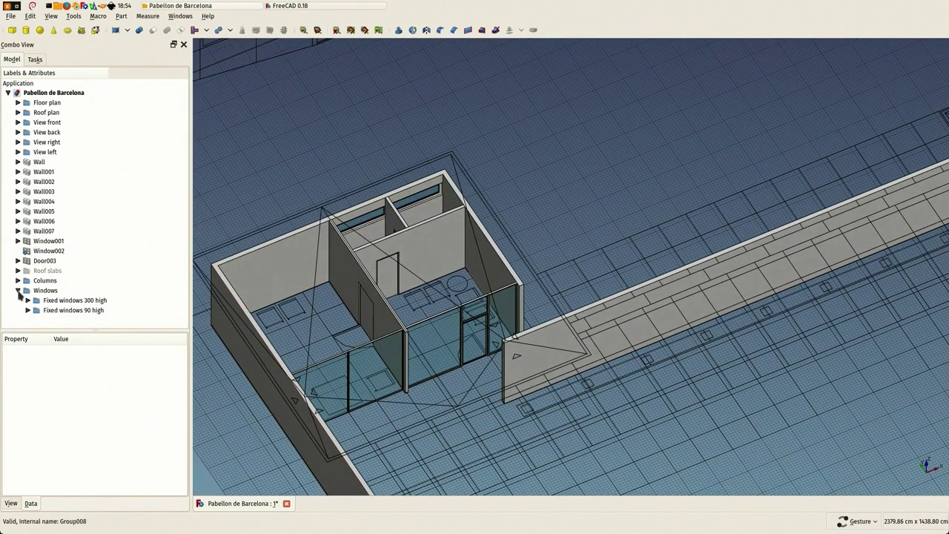
pyautogui.click(41, 261)
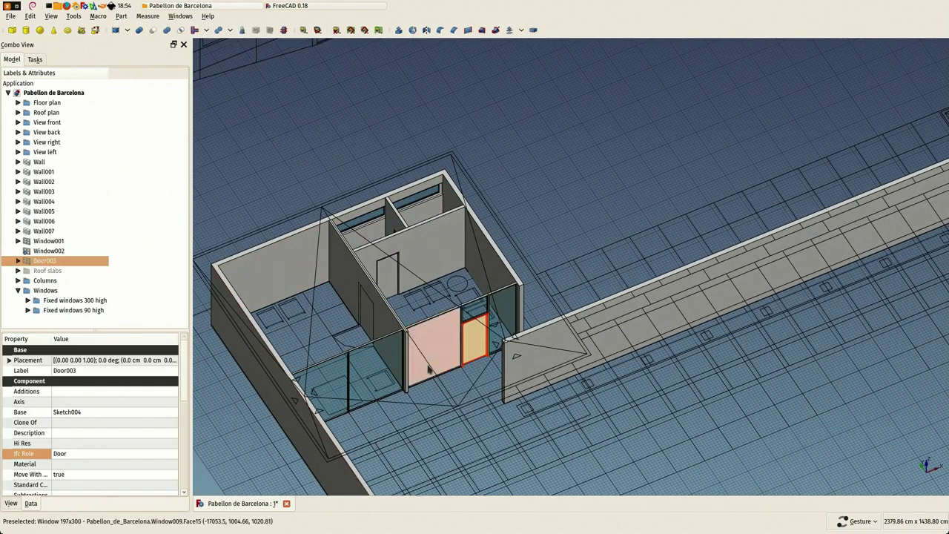
pyautogui.moveTo(254, 300); pyautogui.dragTo(200, 285)
pyautogui.scroll(-3, 260, 297)
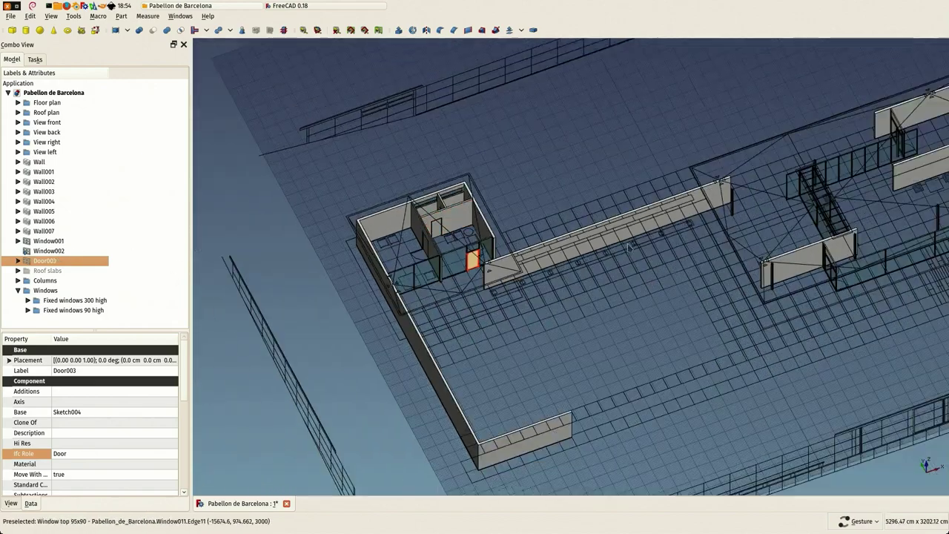
pyautogui.scroll(-3, 260, 296)
pyautogui.click(49, 251)
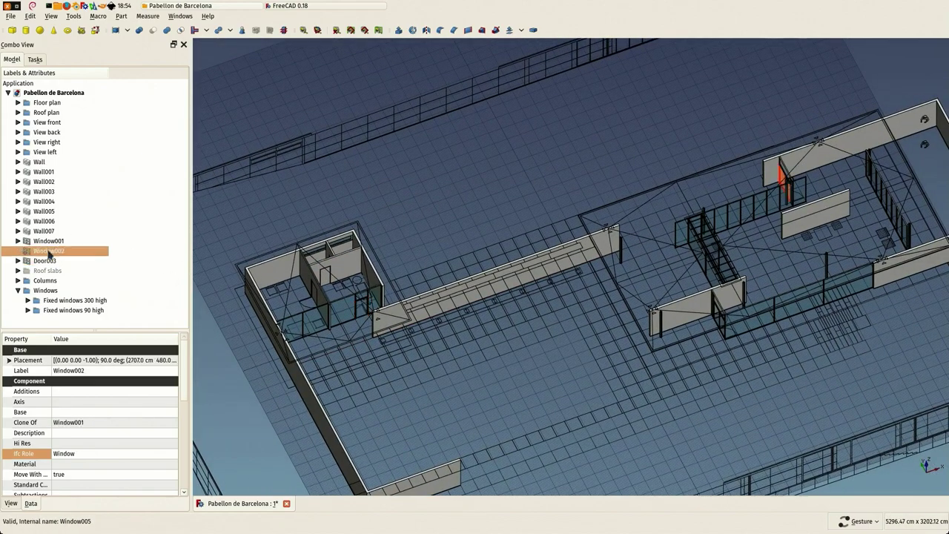
pyautogui.moveTo(438, 233); pyautogui.dragTo(487, 222)
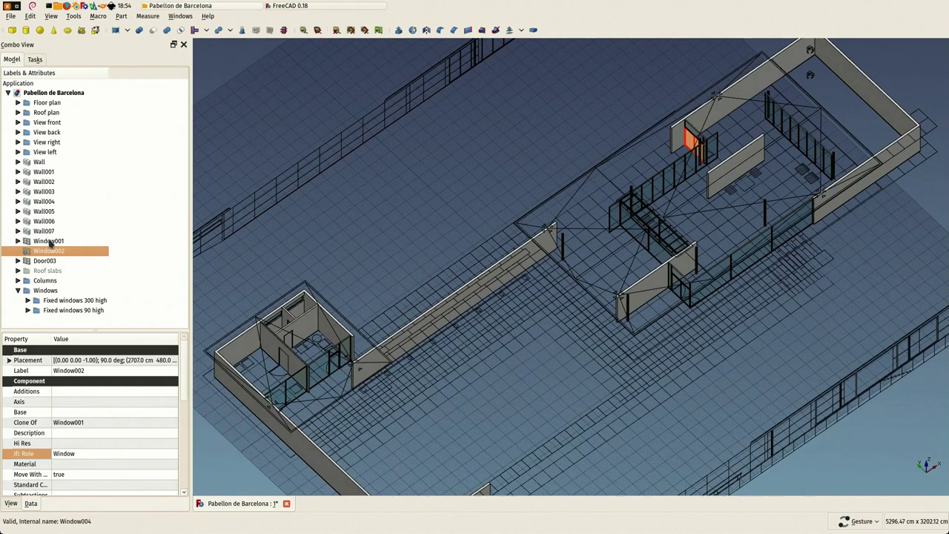
pyautogui.click(50, 242)
pyautogui.click(45, 260)
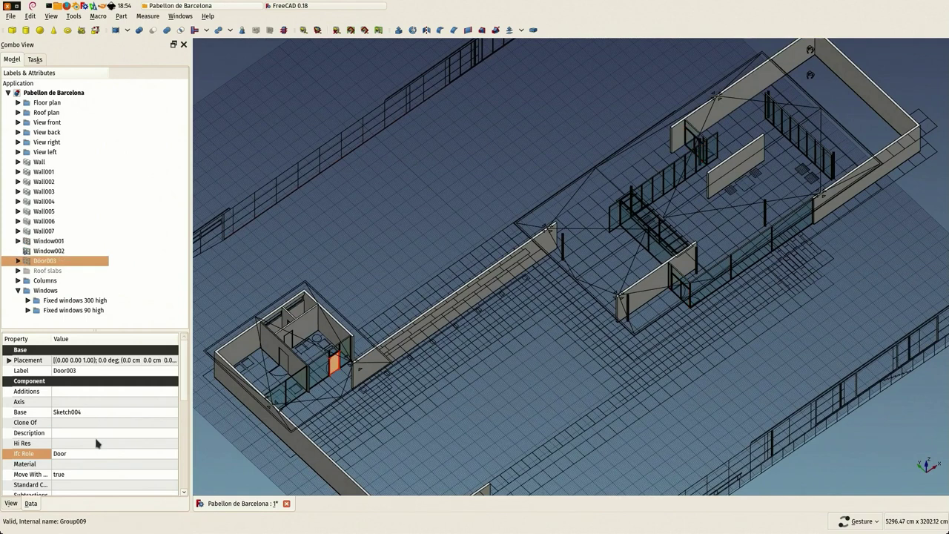
# Set the Ifc Role of Window001 and Window002 to Door.
pyautogui.click(45, 251)
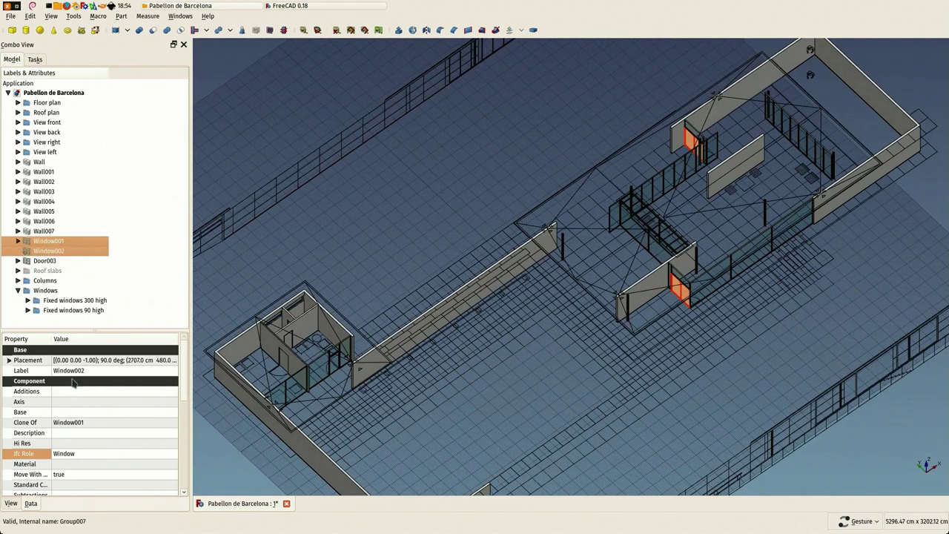
pyautogui.click(75, 453)
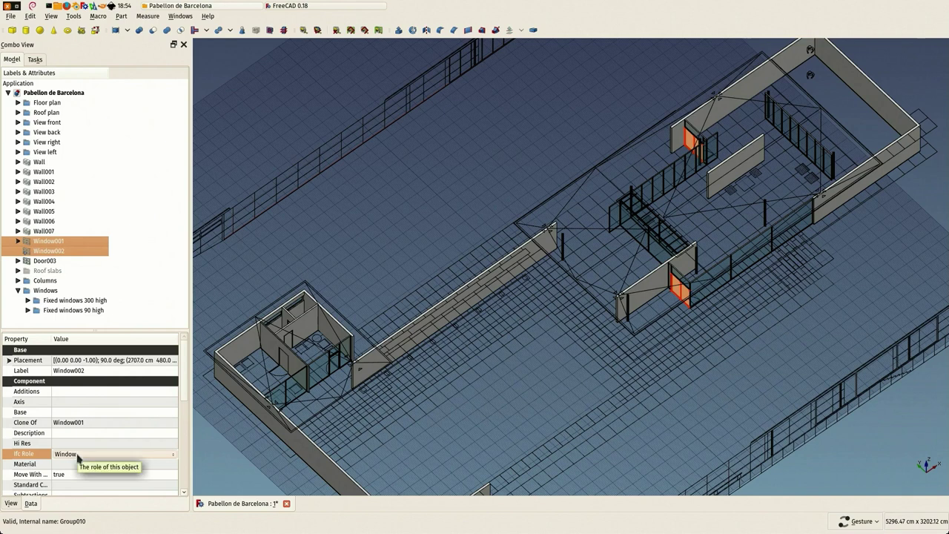
pyautogui.click(78, 456)
pyautogui.scroll(6, 96, 346)
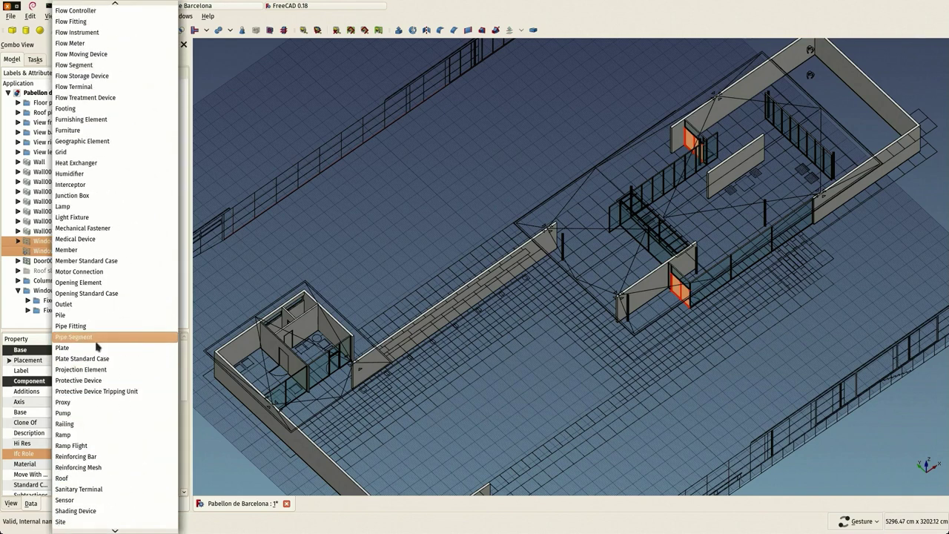
pyautogui.scroll(10, 96, 347)
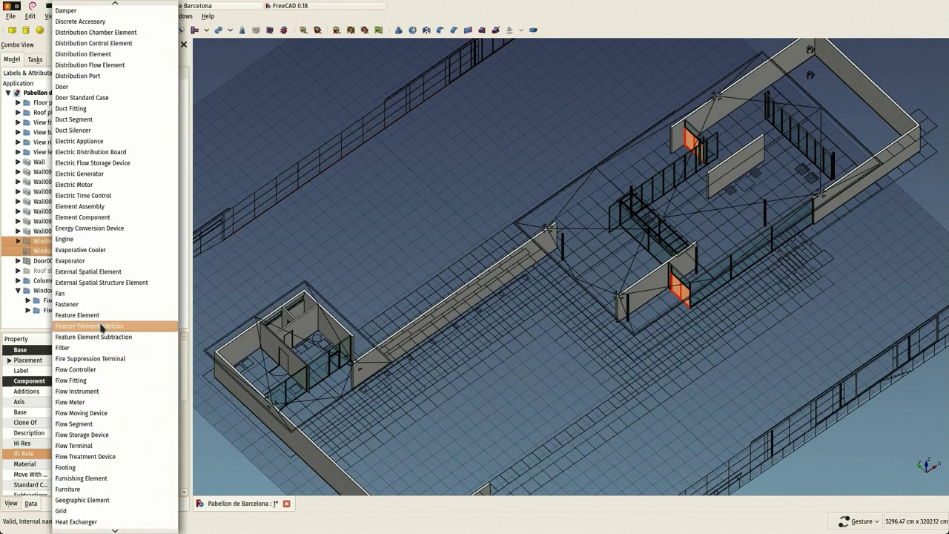
pyautogui.click(95, 93)
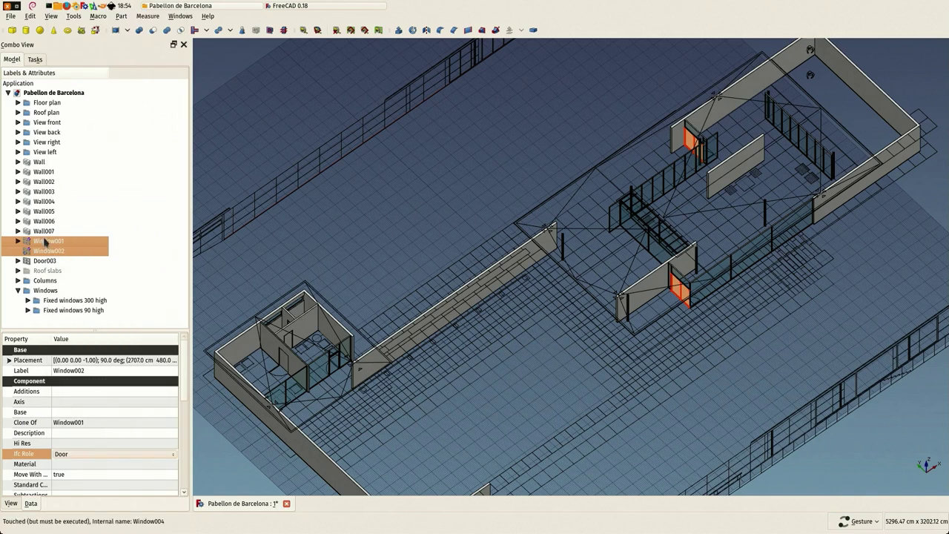
# Label the two converted windows Glass door double 200x210 and Glass door double 200x210 001.
pyautogui.keyDown('ctrl'); pyautogui.click(44, 252); pyautogui.keyUp('ctrl')
pyautogui.keyDown('ctrl'); pyautogui.click(43, 252); pyautogui.keyUp('ctrl')
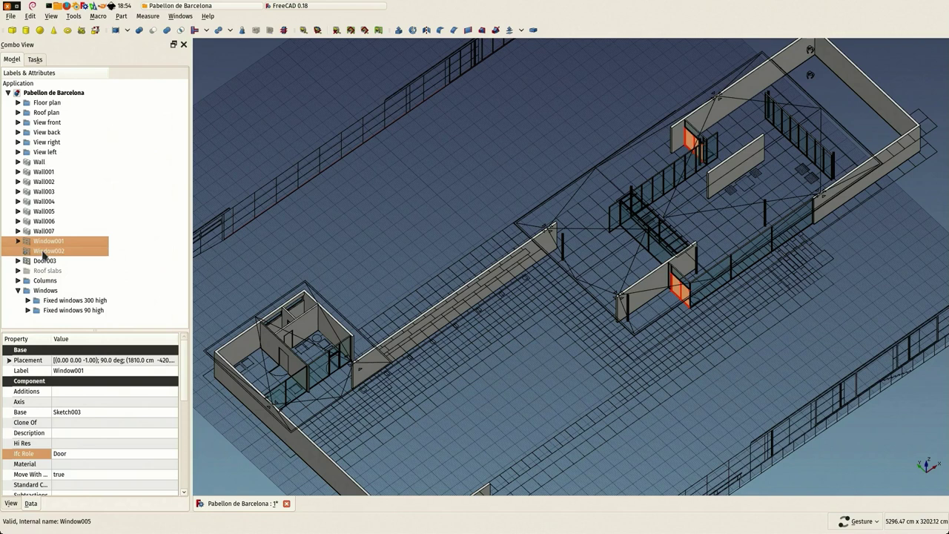
pyautogui.click(89, 370)
pyautogui.write('Glass door 200x210')
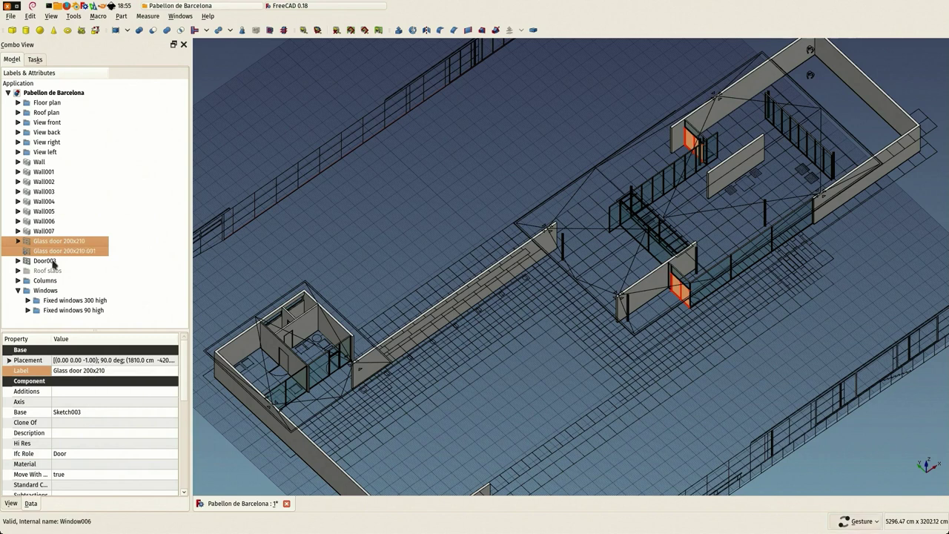
pyautogui.click(49, 263)
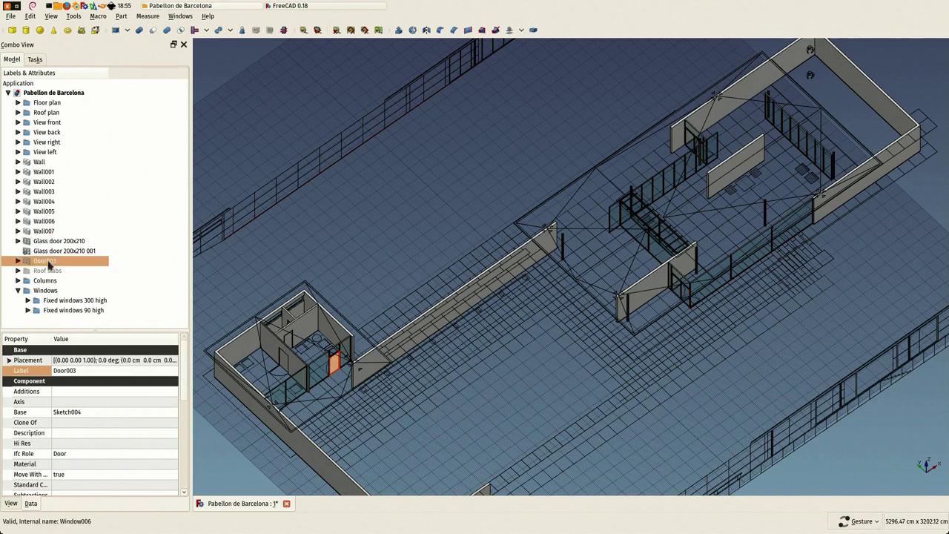
pyautogui.scroll(-5, 118, 453)
pyautogui.scroll(5, 119, 454)
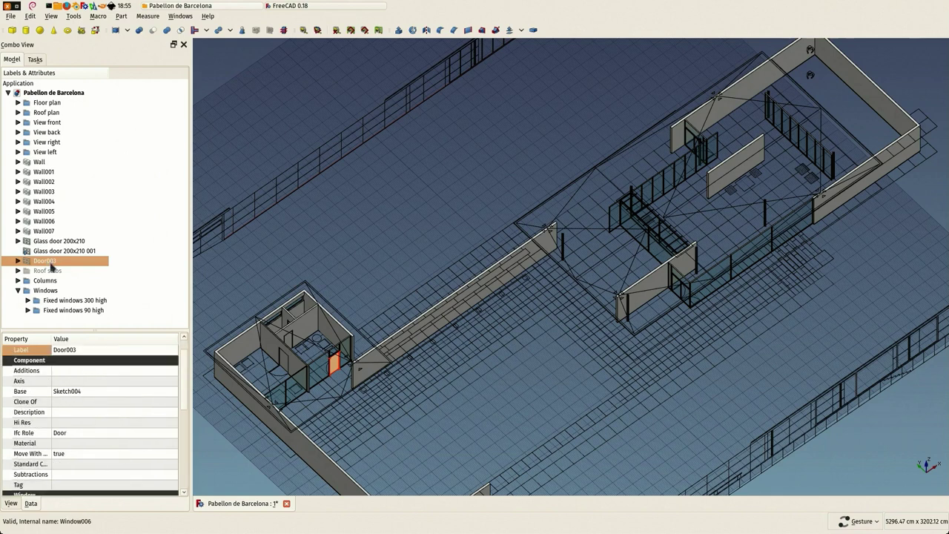
pyautogui.click(46, 242)
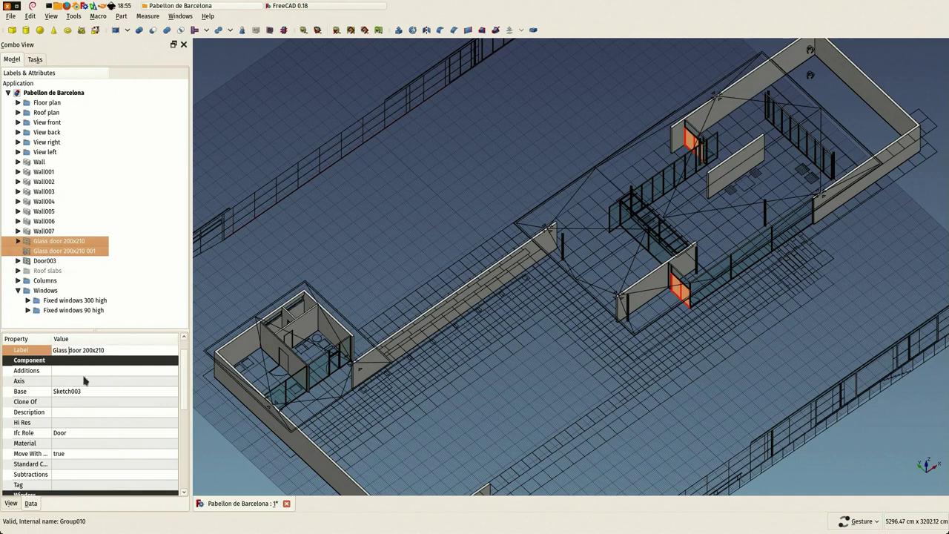
pyautogui.write('double')
pyautogui.press('BackSpace')
pyautogui.press('BackSpace')
pyautogui.press('BackSpace')
pyautogui.press('BackSpace')
pyautogui.press('BackSpace')
pyautogui.press('BackSpace')
pyautogui.press('BackSpace')
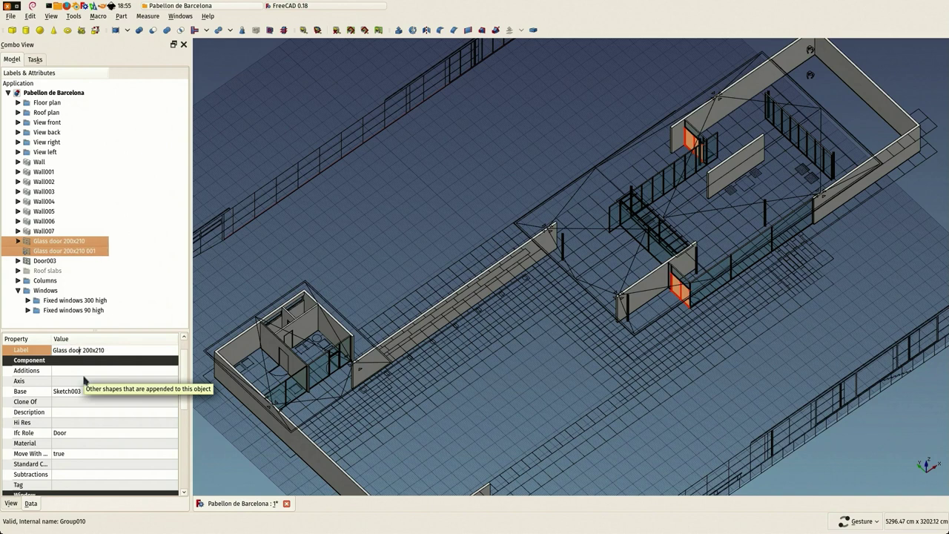
pyautogui.write('double')
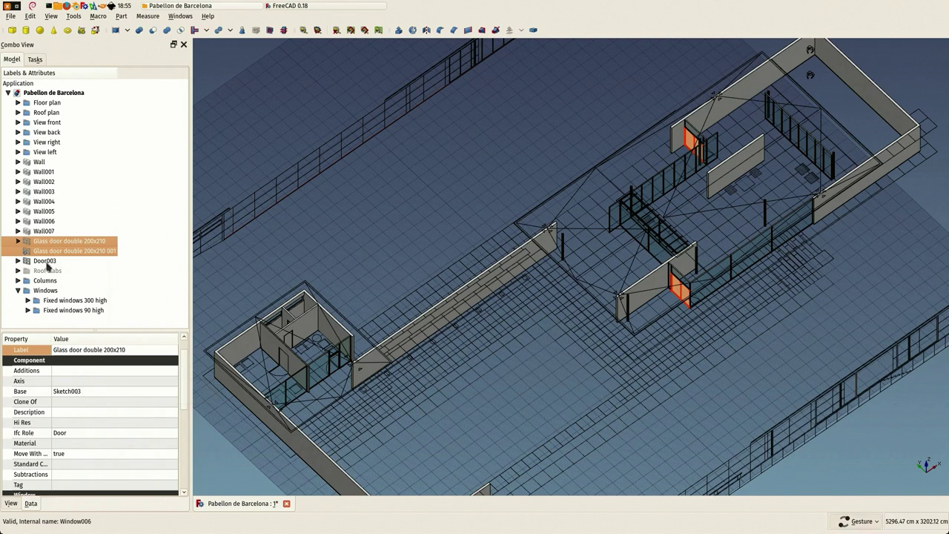
# Relabel Door003 as Glass door simple 95x210.
pyautogui.click(46, 262)
pyautogui.click(88, 350)
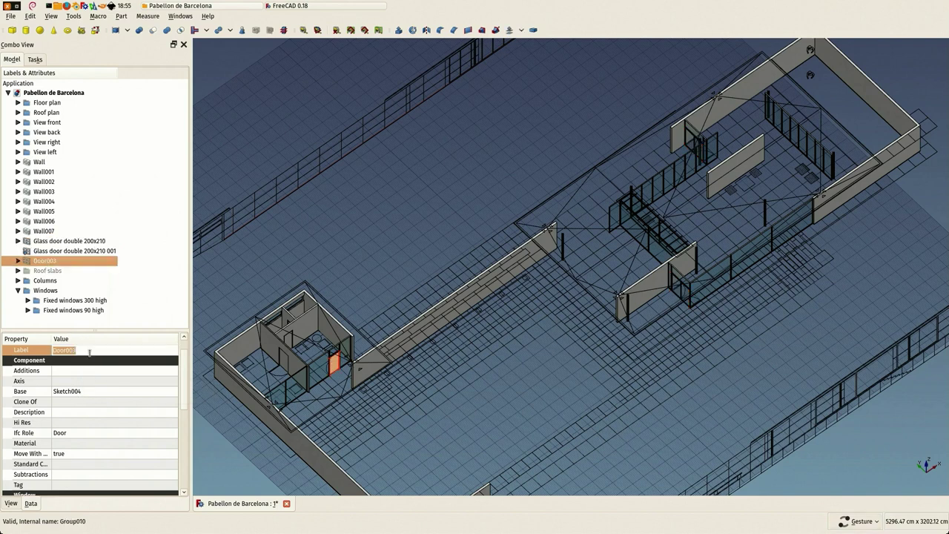
pyautogui.write('Glass door simple 9')
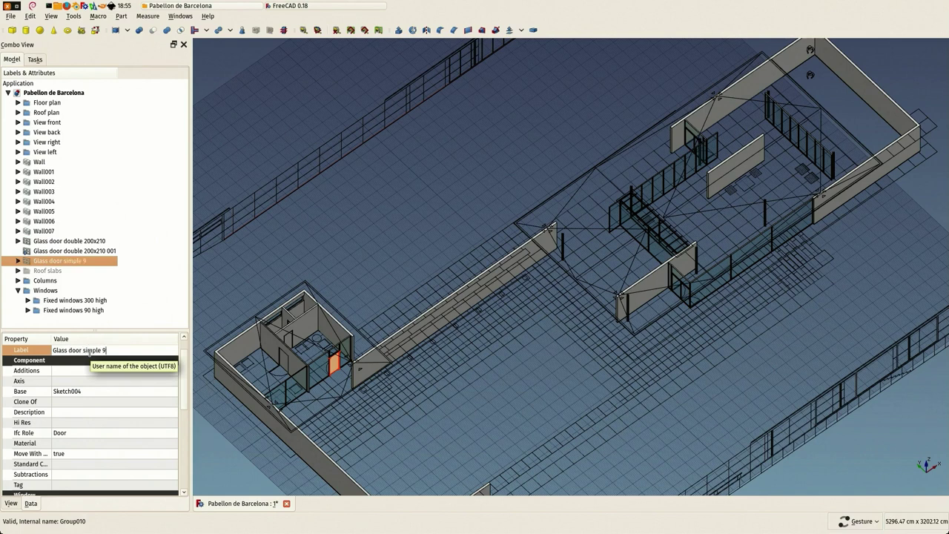
pyautogui.write('5x210')
pyautogui.press('Return')
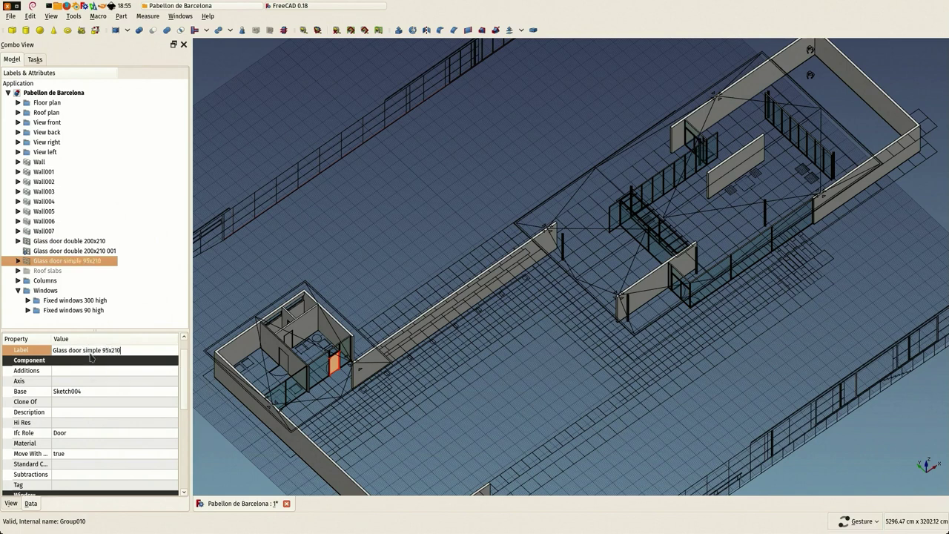
# Add a subgroup named Glass doors 210 high inside the Windows group.
pyautogui.click(33, 292)
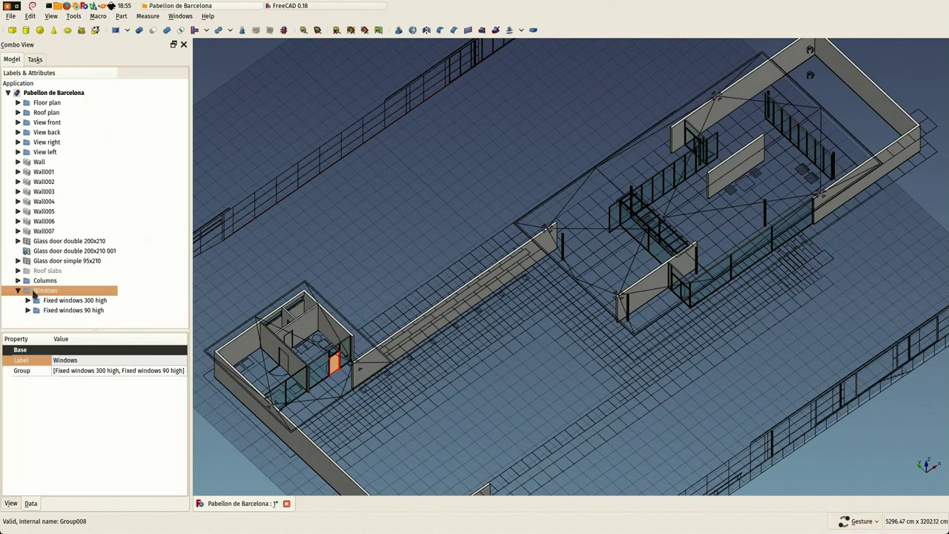
pyautogui.rightClick(39, 295)
pyautogui.click(46, 302)
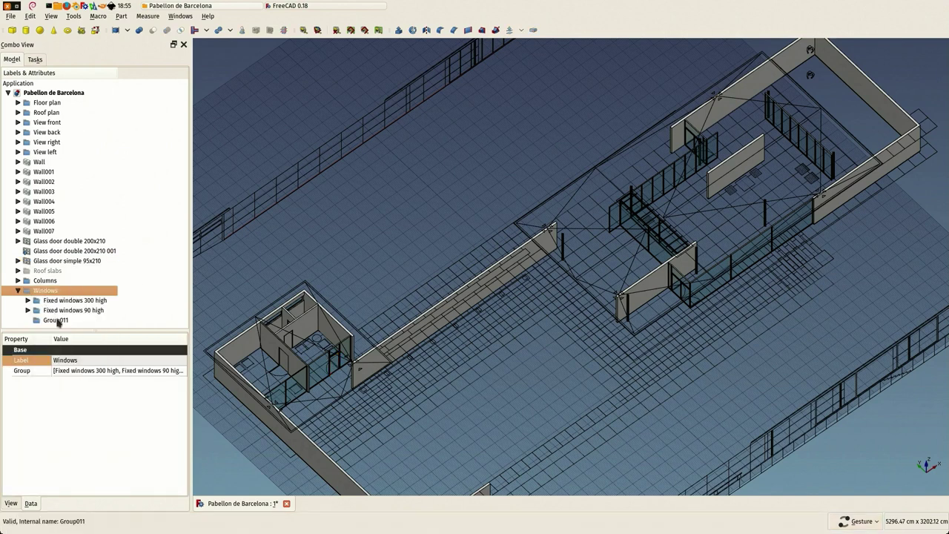
pyautogui.write('Glass doors 210 high')
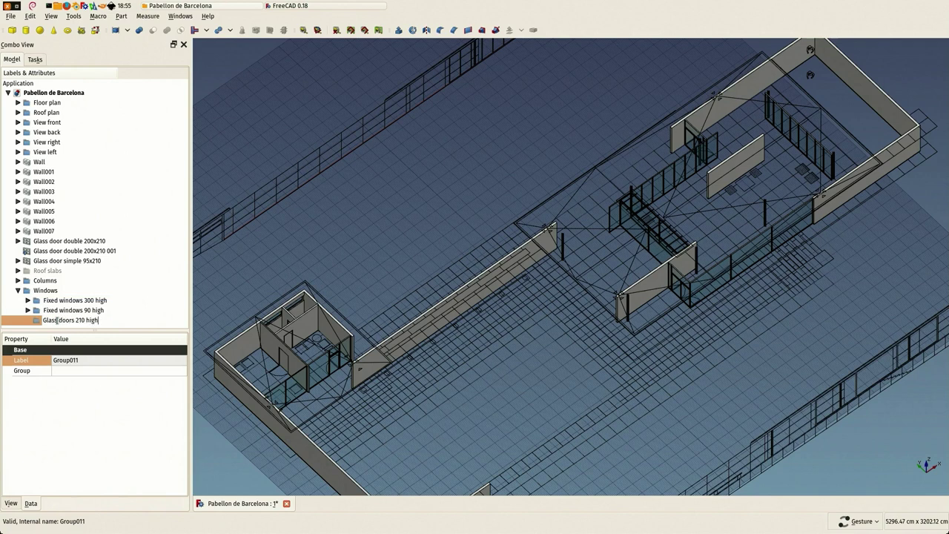
pyautogui.press('Return')
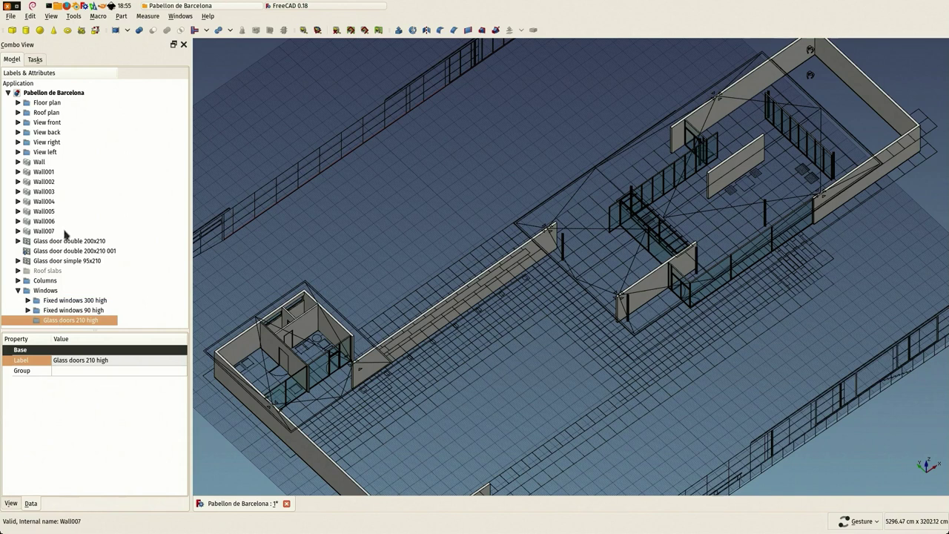
# Move the three glass doors into Glass doors 210 high.
pyautogui.click(63, 241)
pyautogui.keyDown('shift'); pyautogui.click(58, 261); pyautogui.keyUp('shift')
pyautogui.moveTo(58, 261); pyautogui.dragTo(61, 321)
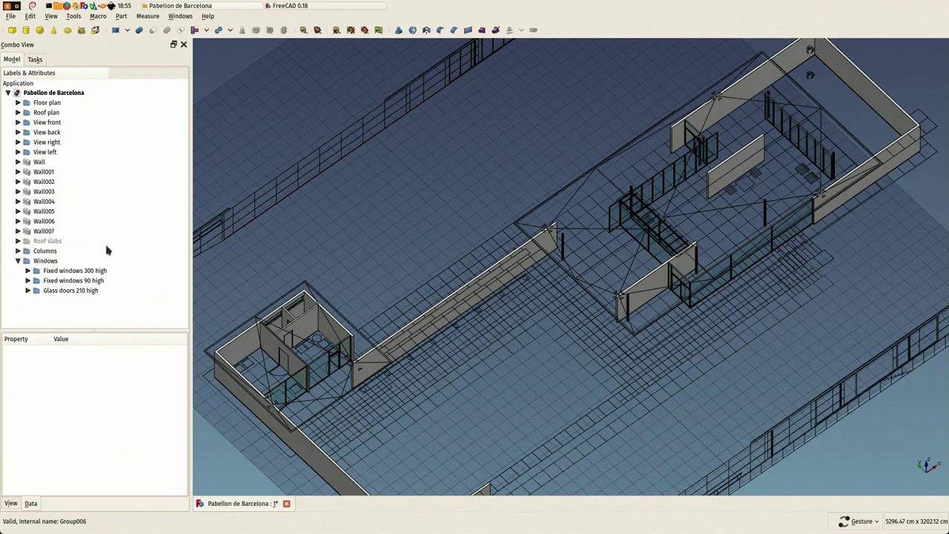
# Label the small building's door Door002 as Wooden door.
pyautogui.moveTo(331, 278); pyautogui.dragTo(331, 235)
pyautogui.scroll(-2, 330, 243)
pyautogui.scroll(2, 481, 246)
pyautogui.scroll(3, 412, 368)
pyautogui.click(413, 361)
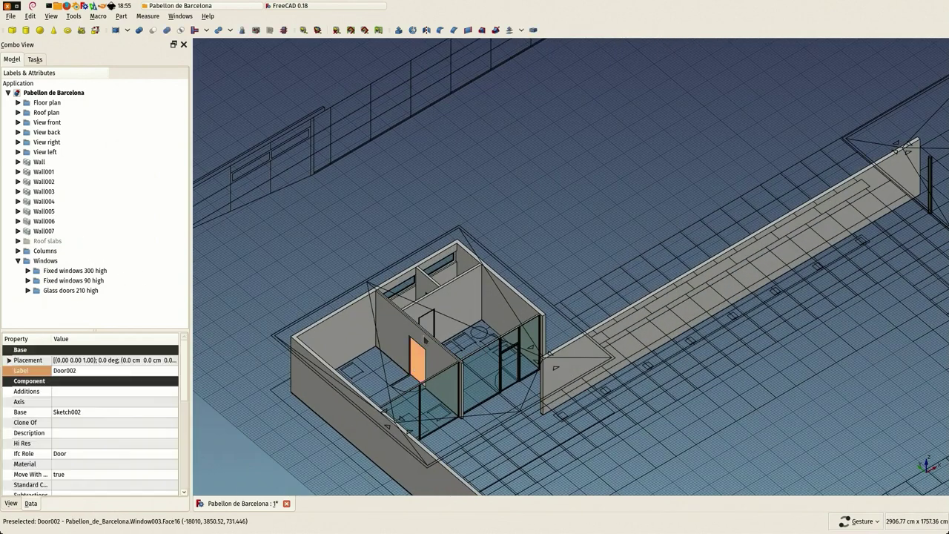
pyautogui.moveTo(427, 322)
pyautogui.mouseDown()
pyautogui.moveTo(326, 285)
pyautogui.moveTo(465, 376)
pyautogui.moveTo(118, 363)
pyautogui.mouseUp()
pyautogui.doubleClick(91, 368)
pyautogui.write('Wooden door')
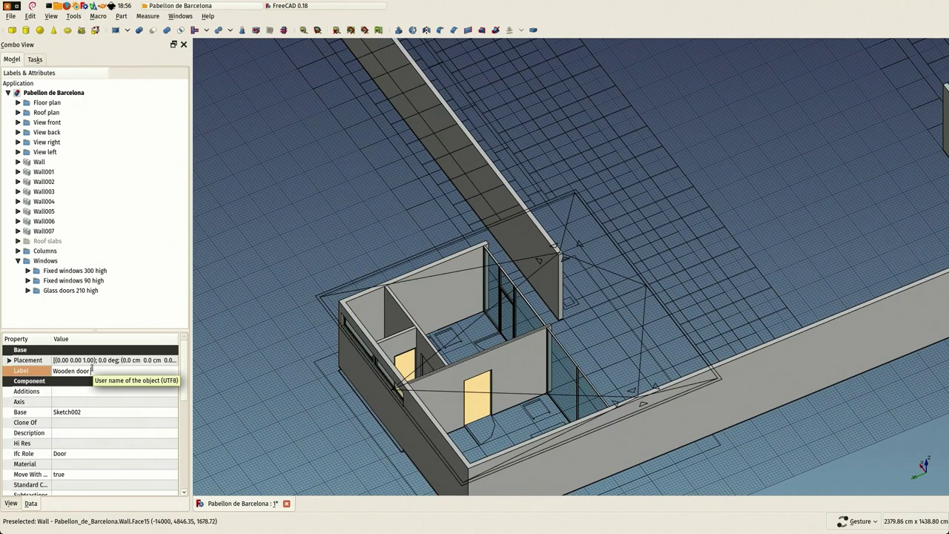
pyautogui.press('Return')
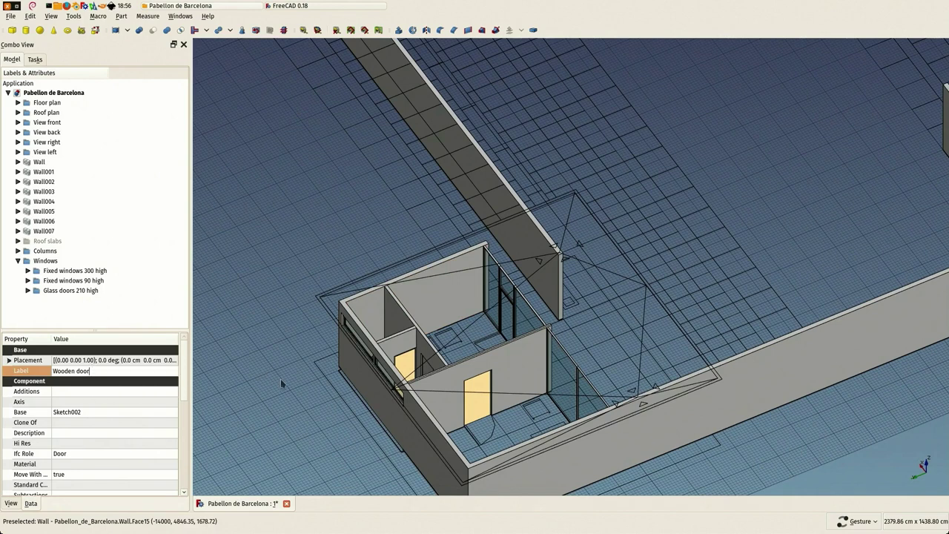
# Label the left door inside the small room Wooden door 80x210.
pyautogui.click(281, 383)
pyautogui.scroll(3, 416, 348)
pyautogui.click(393, 378)
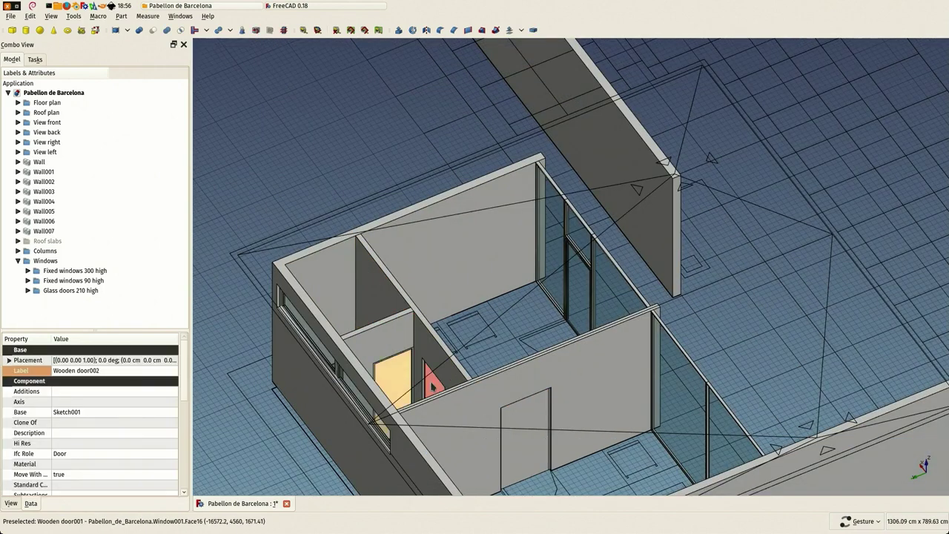
pyautogui.scroll(-5, 32, 457)
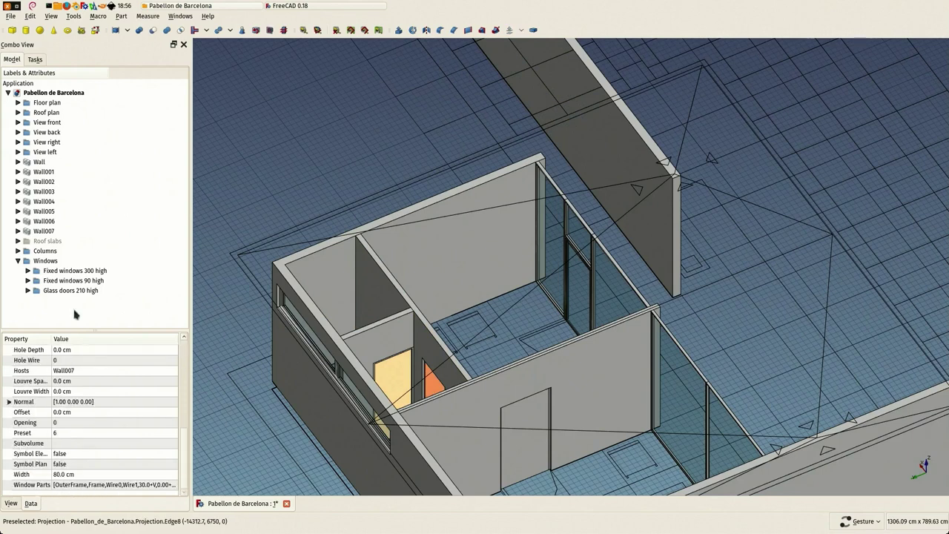
pyautogui.scroll(5, 83, 391)
pyautogui.write('Wooden door 80x210')
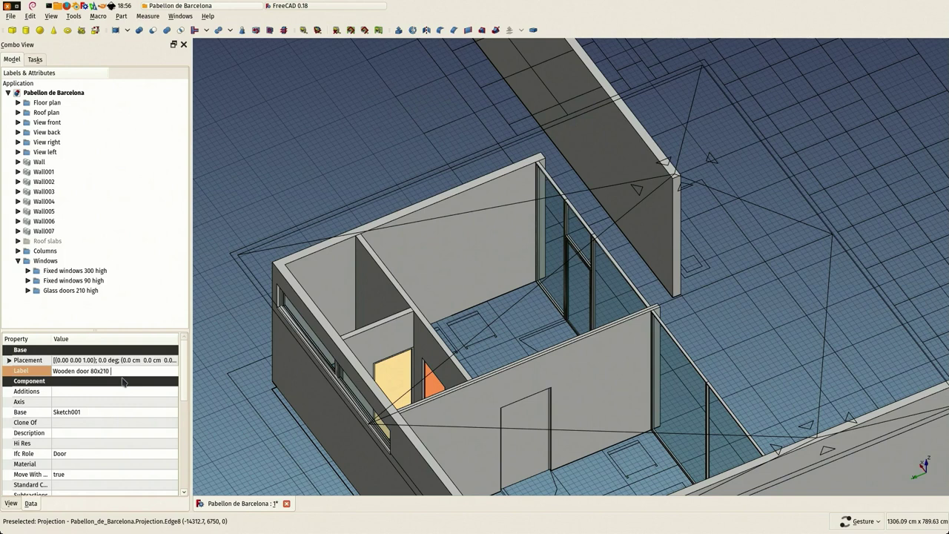
pyautogui.press('Return')
# Label the front-wall door Wooden door 100x210 and show the door panels in the walls.
pyautogui.click(541, 420)
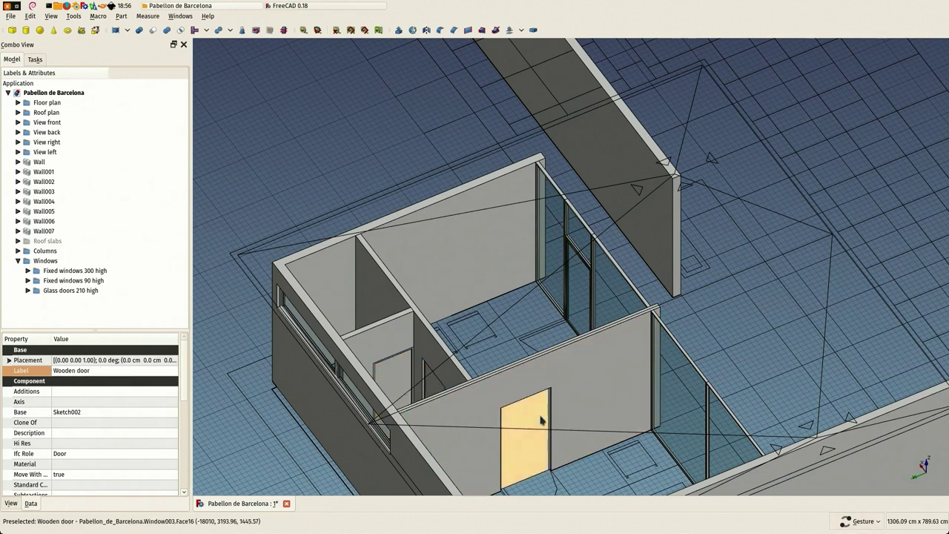
pyautogui.scroll(-5, 101, 394)
pyautogui.scroll(4, 100, 394)
pyautogui.scroll(1, 100, 394)
pyautogui.click(103, 372)
pyautogui.write('100x210')
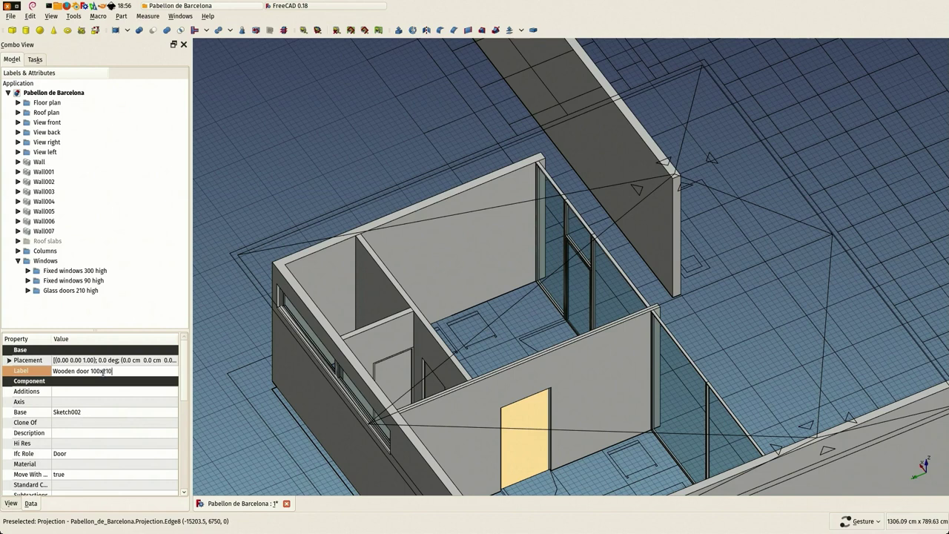
pyautogui.press('Return')
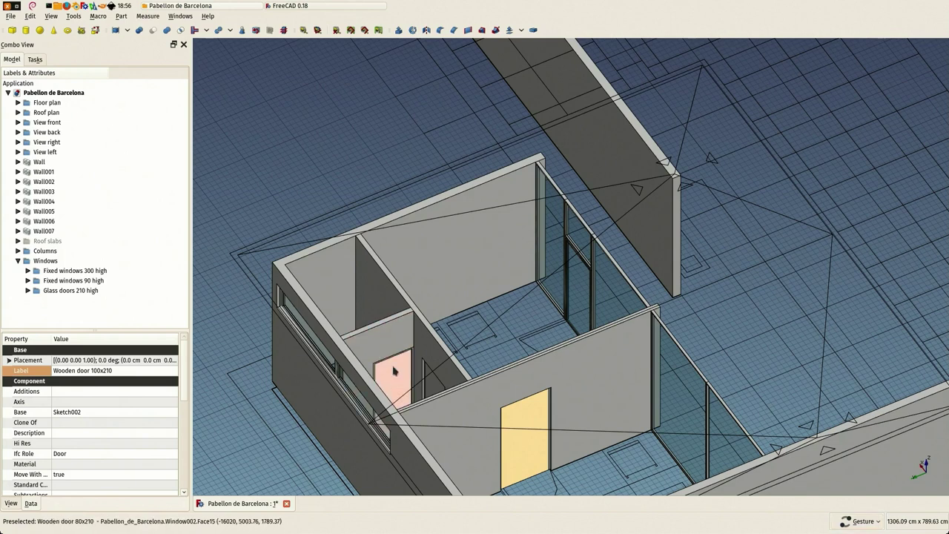
pyautogui.hotkey('ctrl', 'r')
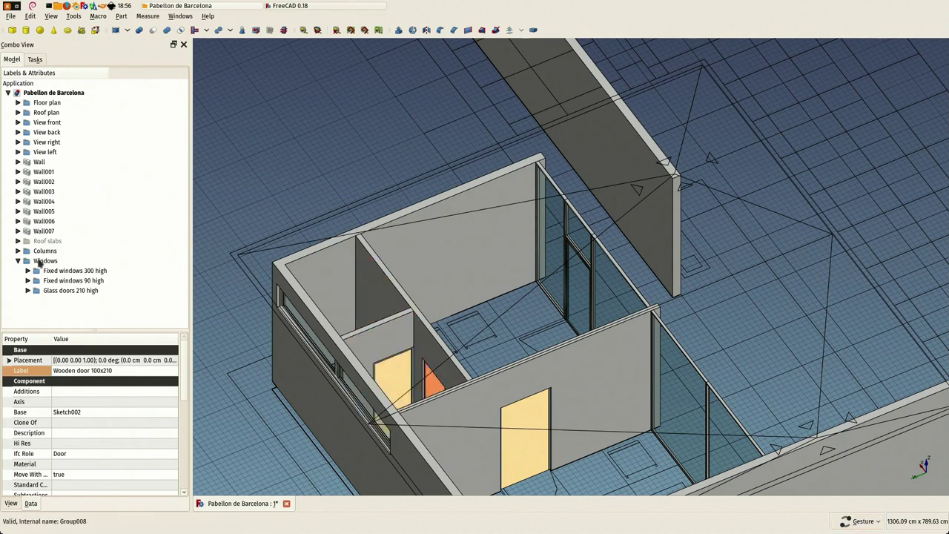
# Create a new top-level group at the end of the tree and name it Doors.
pyautogui.click(18, 261)
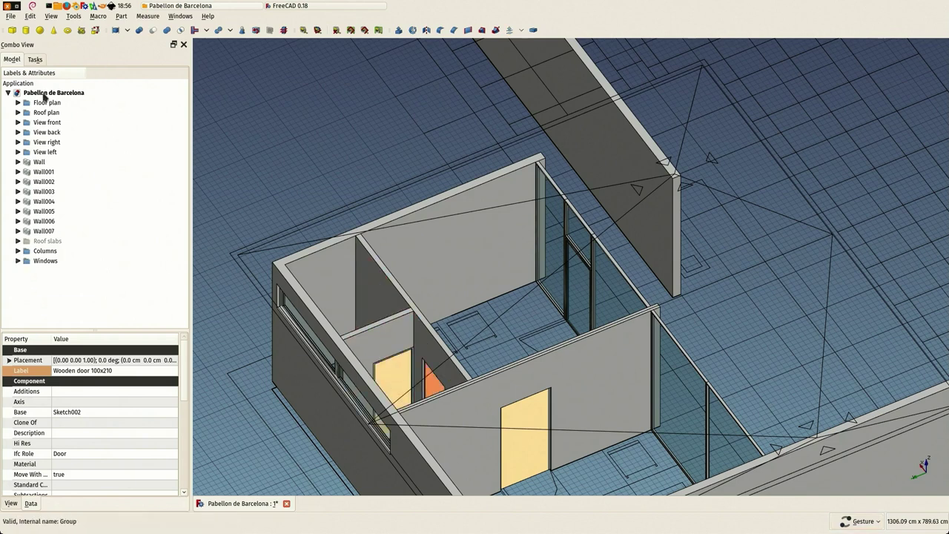
pyautogui.rightClick(46, 93)
pyautogui.click(64, 121)
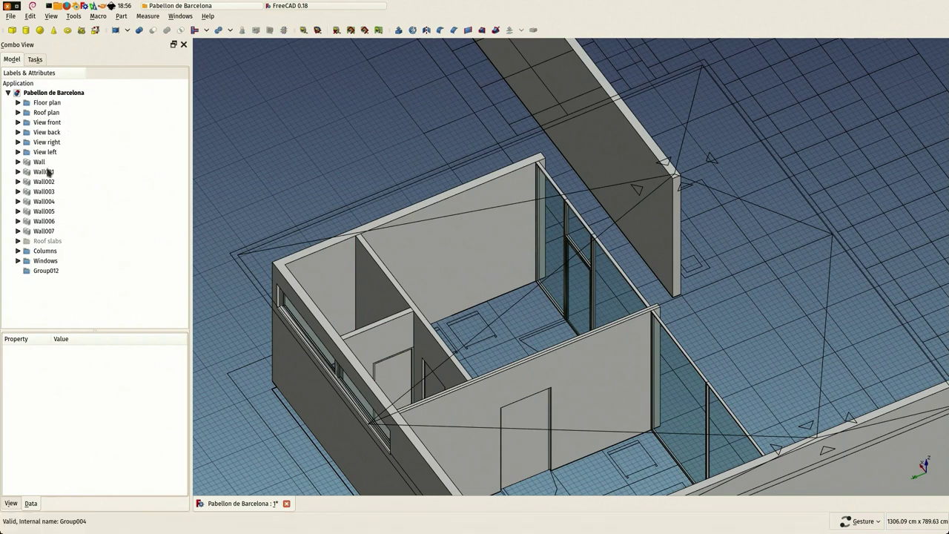
pyautogui.click(43, 272)
pyautogui.press('F2')
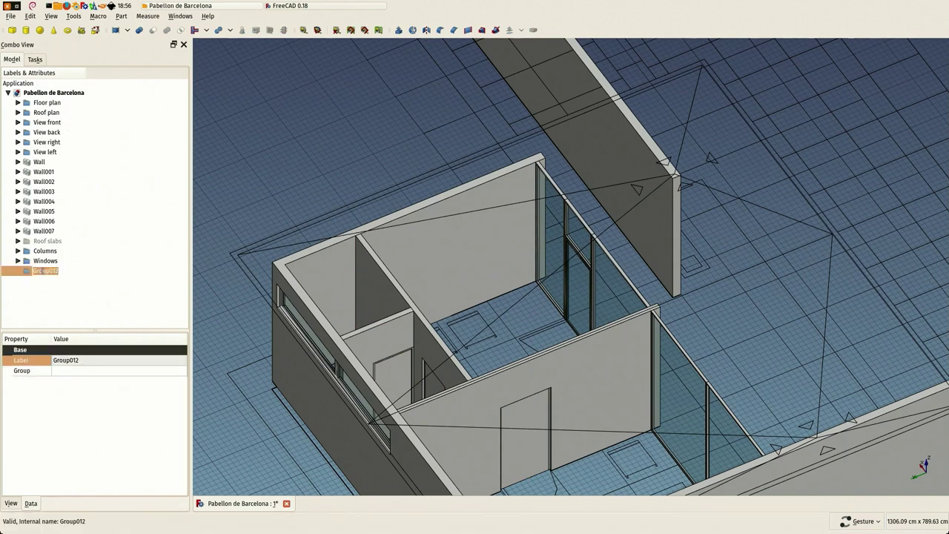
pyautogui.write('Door')
pyautogui.press('Return')
pyautogui.press('F2')
pyautogui.click(48, 271)
pyautogui.write('s')
pyautogui.press('Return')
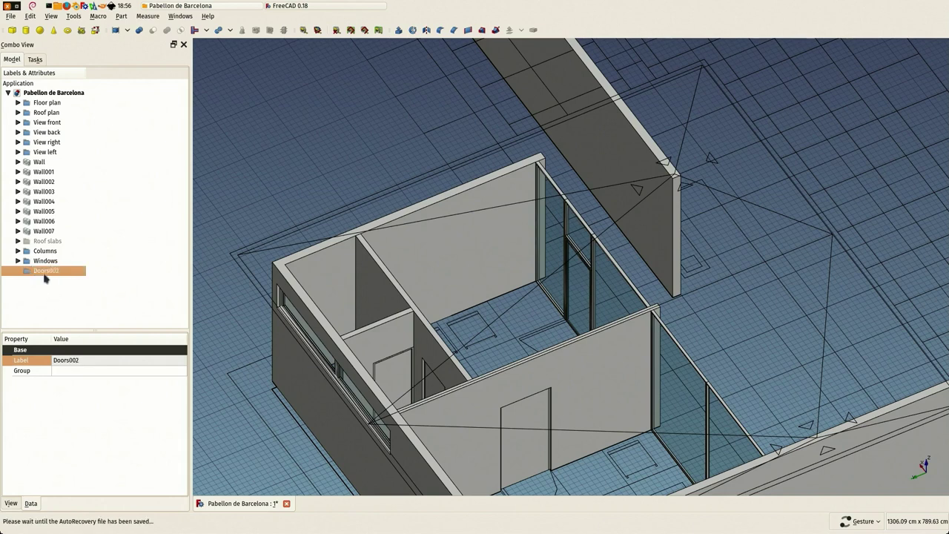
# Rename the floor plan's Doors and Columns01 drawings to Doors003 and Columns003.
pyautogui.click(16, 103)
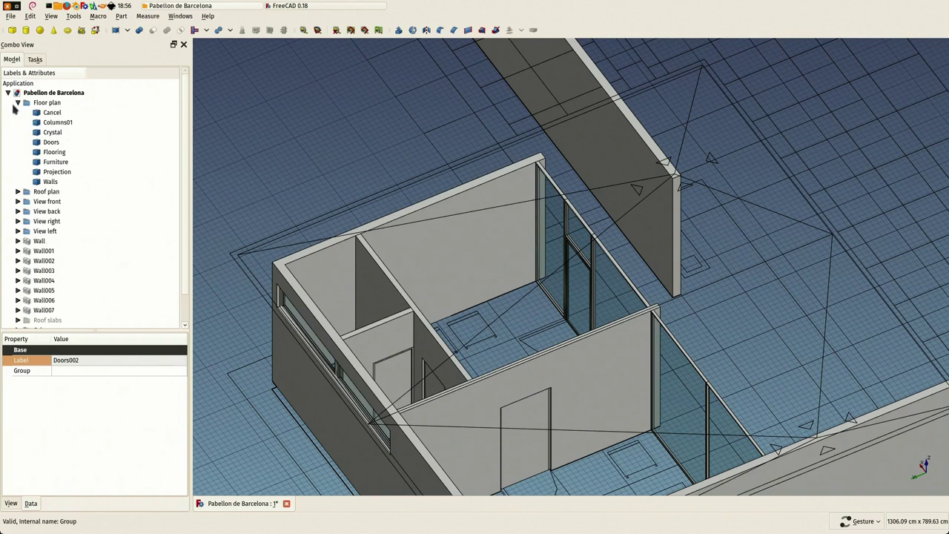
pyautogui.click(50, 143)
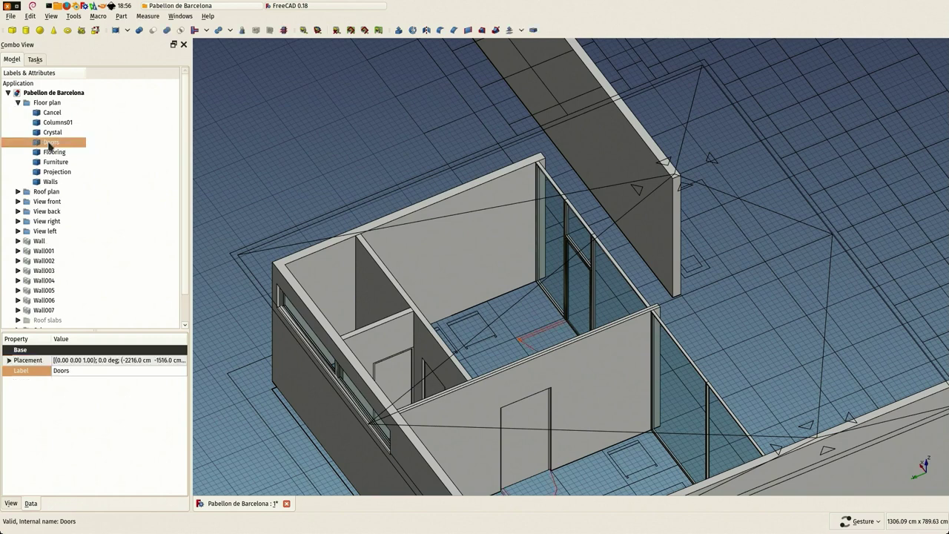
pyautogui.click(50, 145)
pyautogui.write('001')
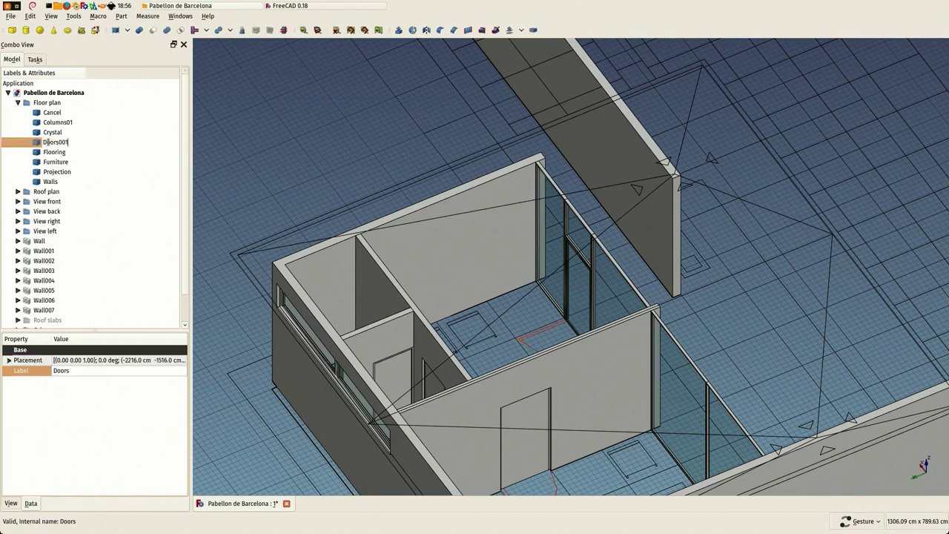
pyautogui.press('Return')
pyautogui.click(53, 123)
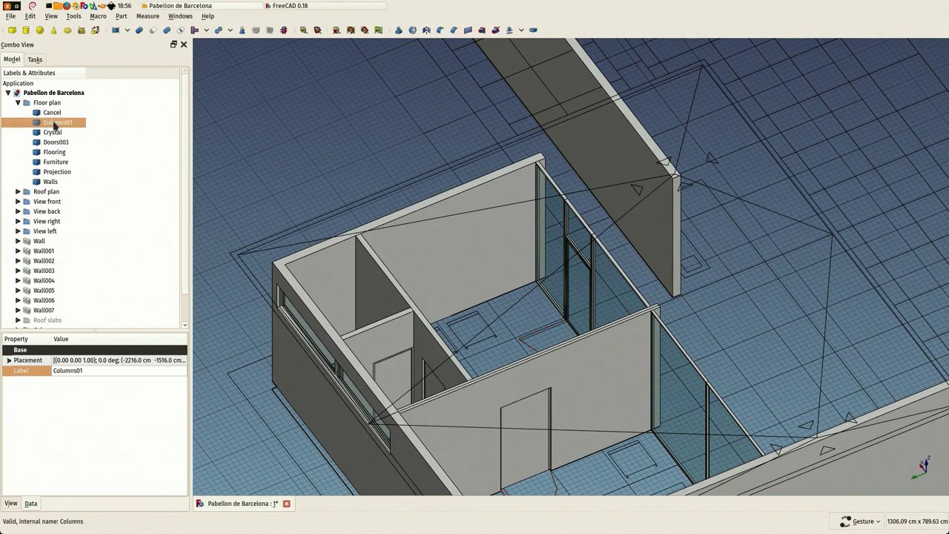
pyautogui.click(54, 125)
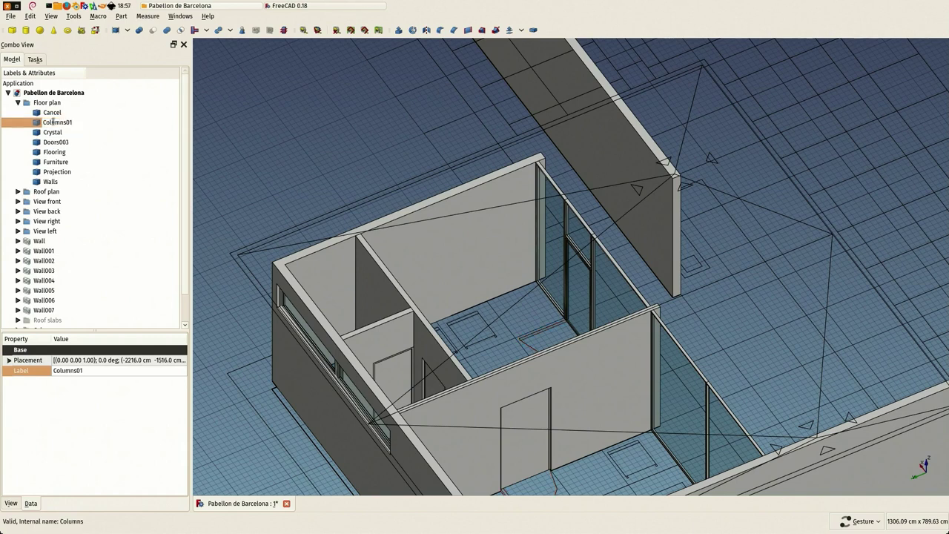
pyautogui.write('0')
pyautogui.press('Return')
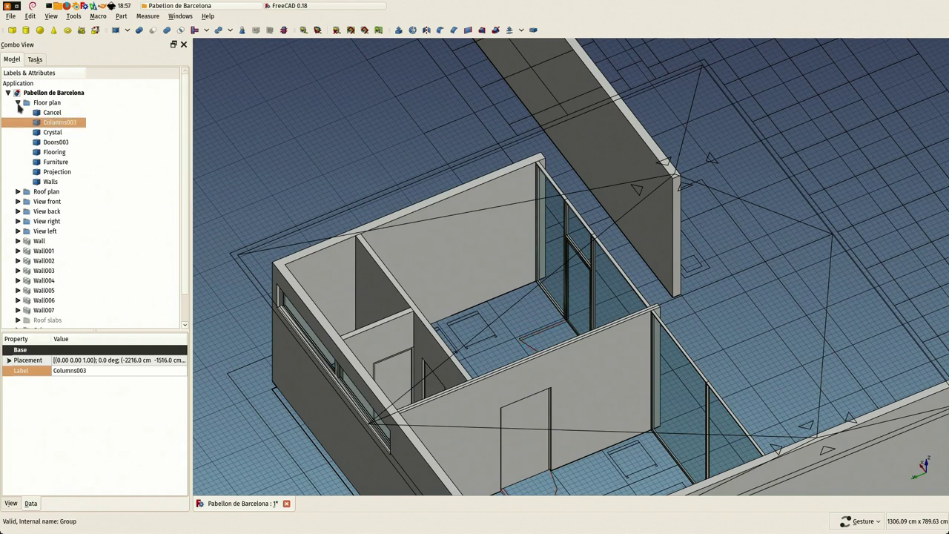
# Rename the Doors002 group to Doors now that the name is free.
pyautogui.click(18, 103)
pyautogui.click(40, 272)
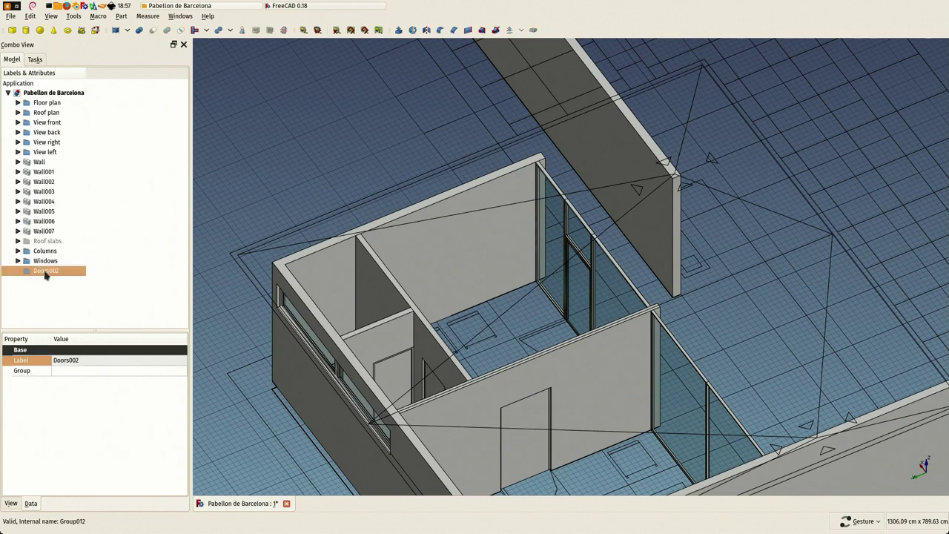
pyautogui.click(45, 273)
pyautogui.press('Return')
# Locate the selected wooden doors in the tree and move them into the Doors group.
pyautogui.click(393, 376)
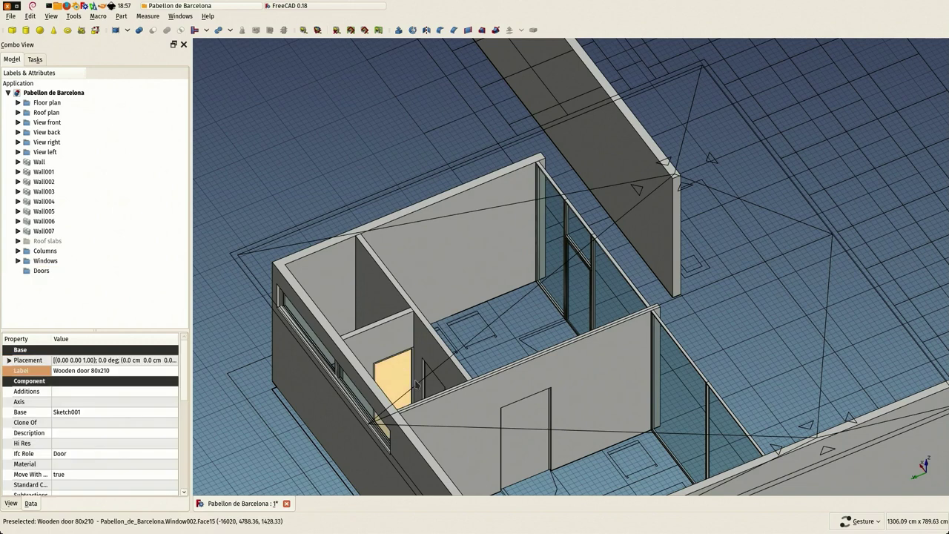
pyautogui.keyDown('ctrl'); pyautogui.click(529, 423); pyautogui.keyUp('ctrl')
pyautogui.rightClick(529, 423)
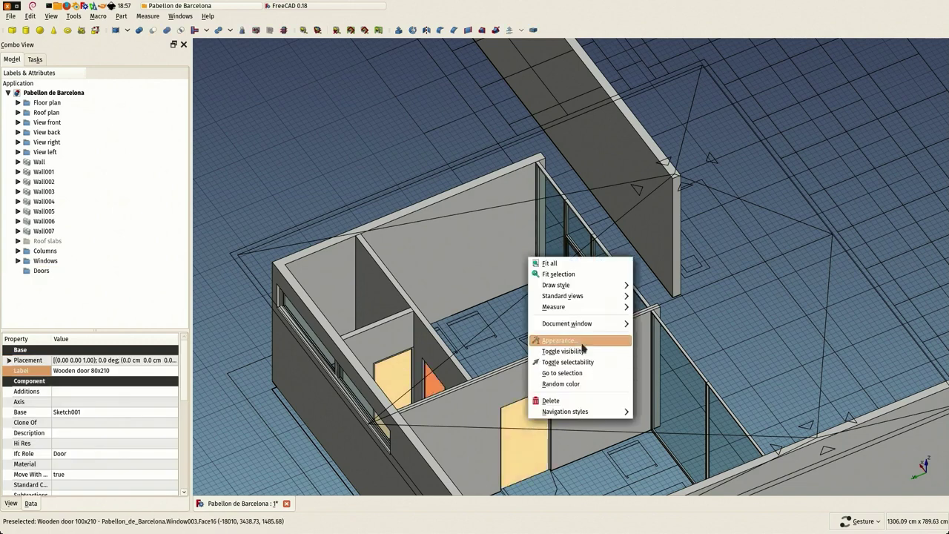
pyautogui.click(571, 384)
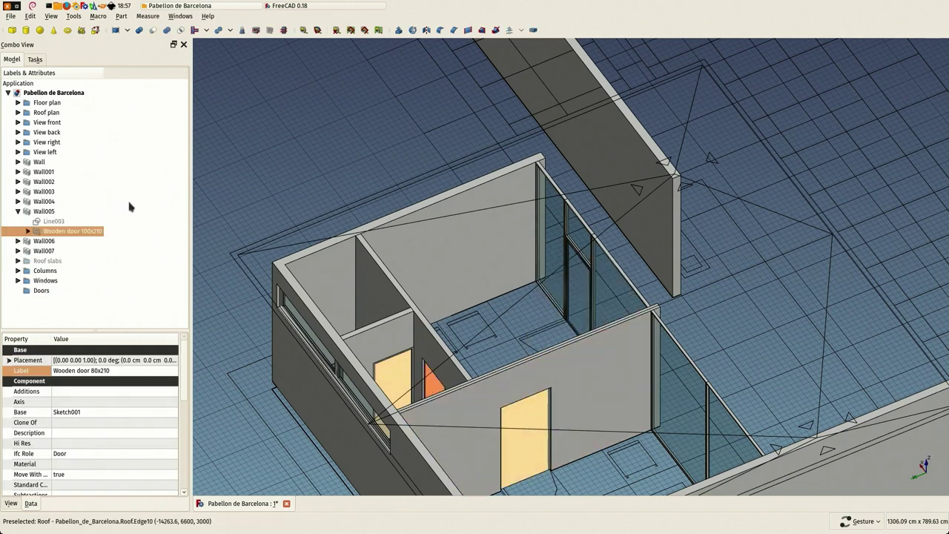
pyautogui.moveTo(40, 231)
pyautogui.mouseDown()
pyautogui.moveTo(52, 293)
pyautogui.moveTo(38, 292)
pyautogui.mouseUp()
# Collapse the Doors group and Wall005 to tidy the tree, then inspect the pavilion's walls.
pyautogui.click(20, 291)
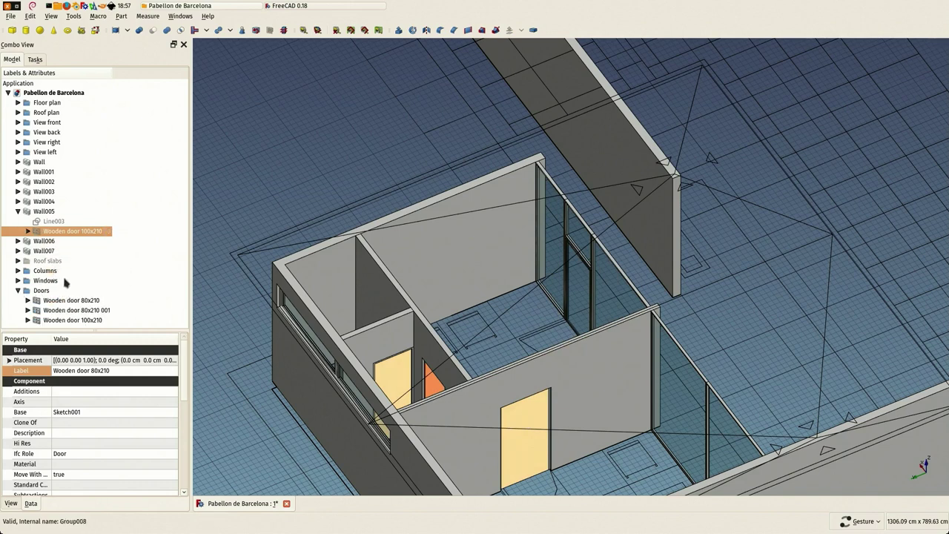
pyautogui.click(18, 290)
pyautogui.click(18, 211)
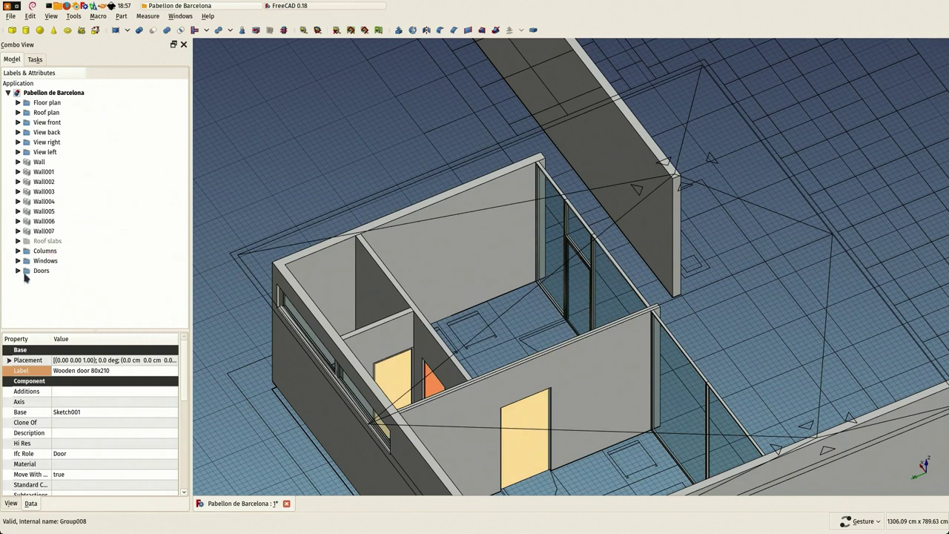
pyautogui.click(17, 270)
pyautogui.click(19, 271)
pyautogui.scroll(-5, 351, 122)
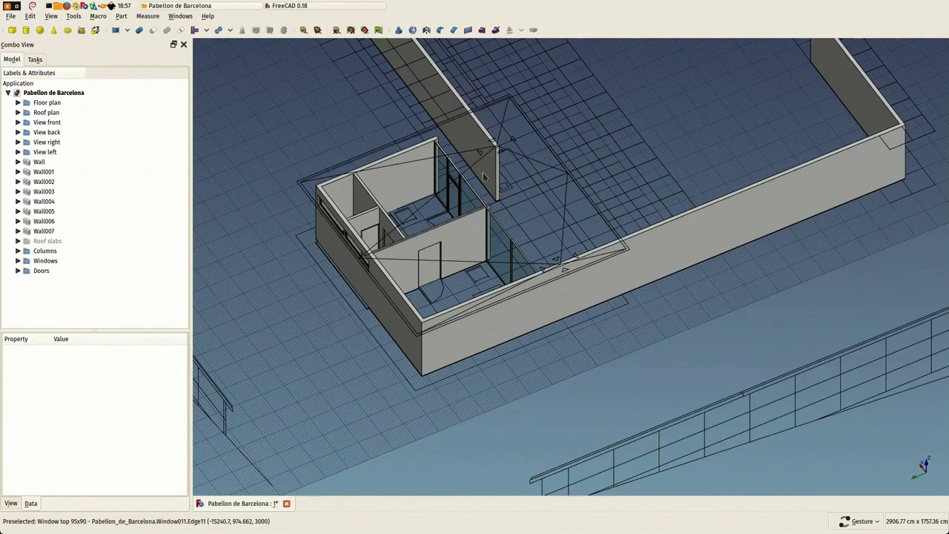
pyautogui.moveTo(324, 185)
pyautogui.mouseDown()
pyautogui.moveTo(322, 349)
pyautogui.moveTo(360, 237)
pyautogui.mouseUp()
pyautogui.scroll(5, 341, 350)
pyautogui.scroll(-1, 360, 237)
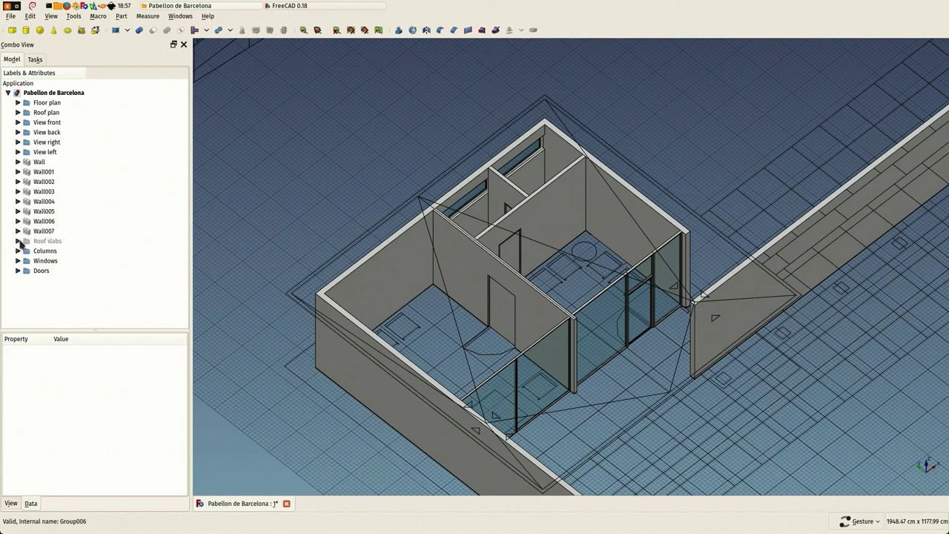
pyautogui.click(43, 232)
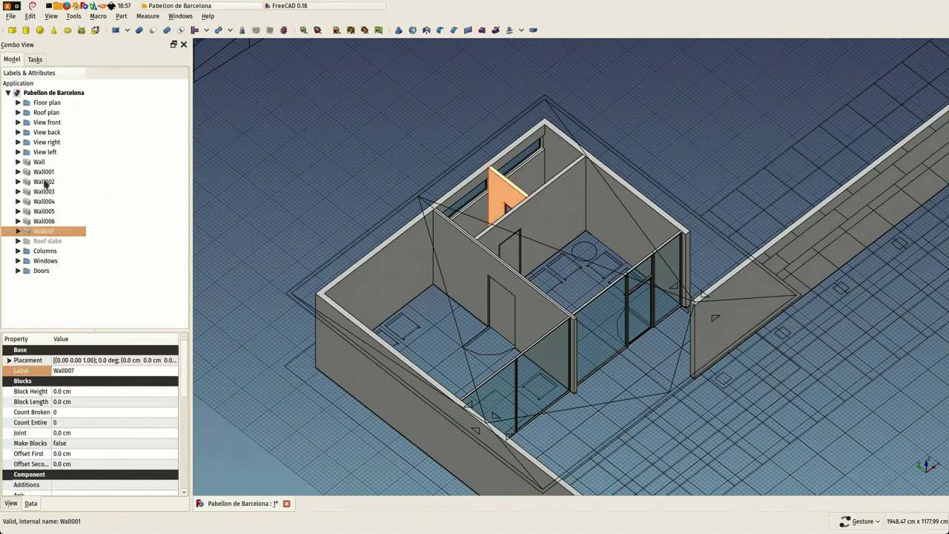
# Create a new top-level group from the document root.
pyautogui.click(60, 95)
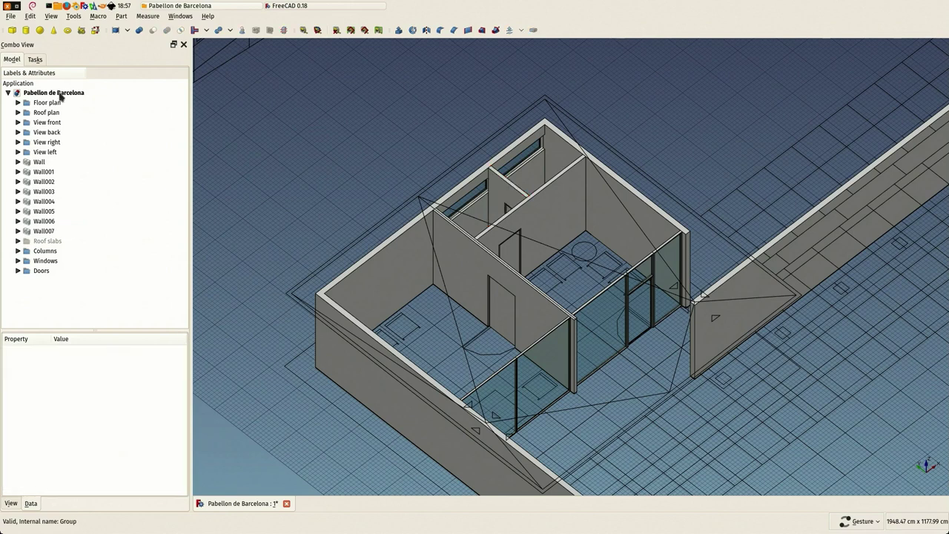
pyautogui.rightClick(60, 96)
pyautogui.click(81, 120)
pyautogui.doubleClick(37, 281)
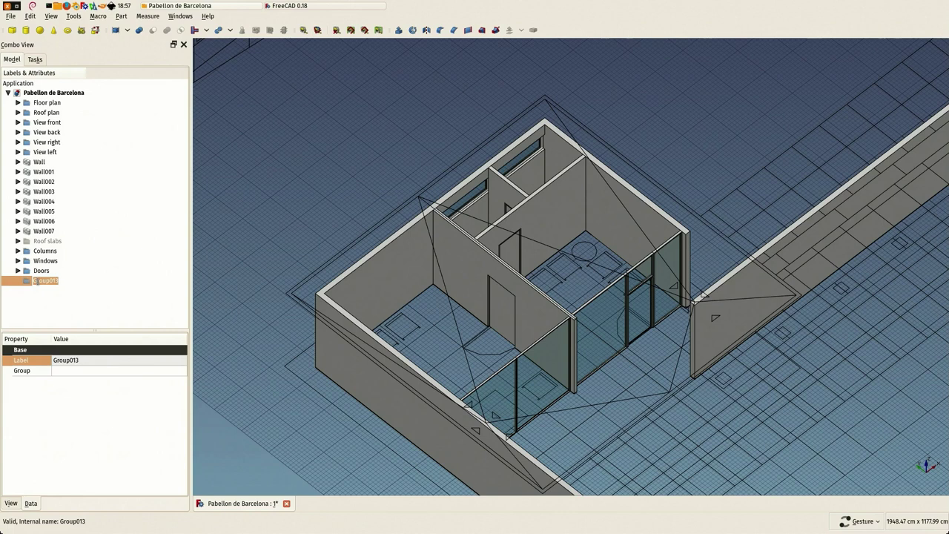
pyautogui.write('Walls006')
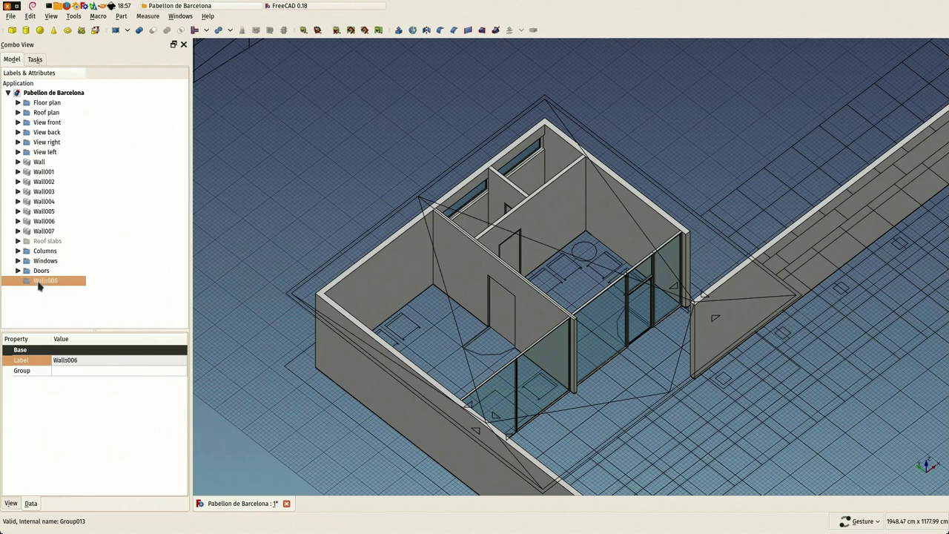
# Rename the floor plan's Walls drawing to Walls007.
pyautogui.click(18, 103)
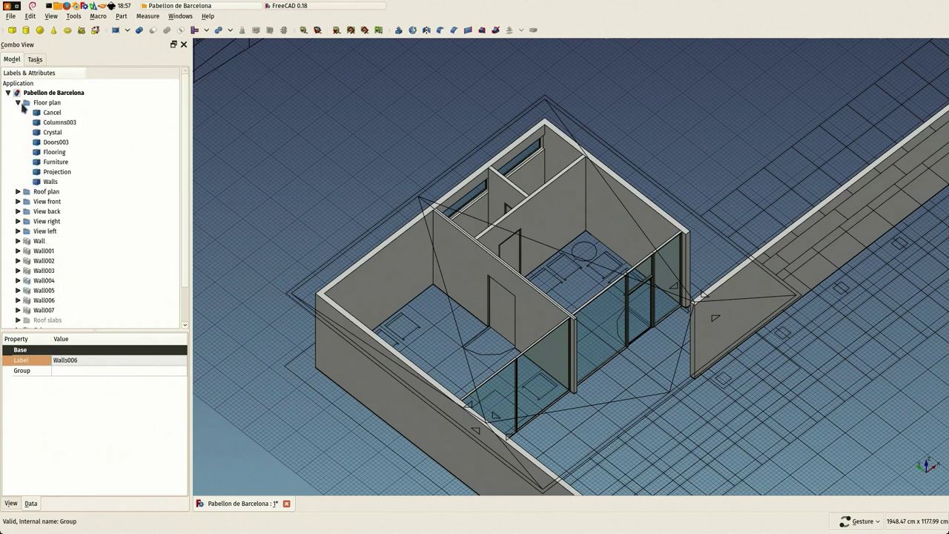
pyautogui.click(52, 182)
pyautogui.click(54, 183)
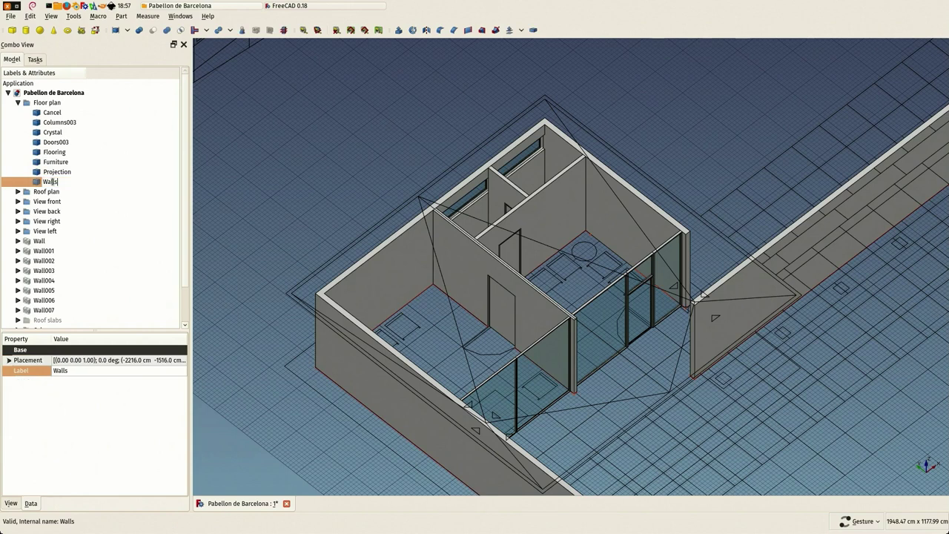
pyautogui.write('007')
pyautogui.press('Return')
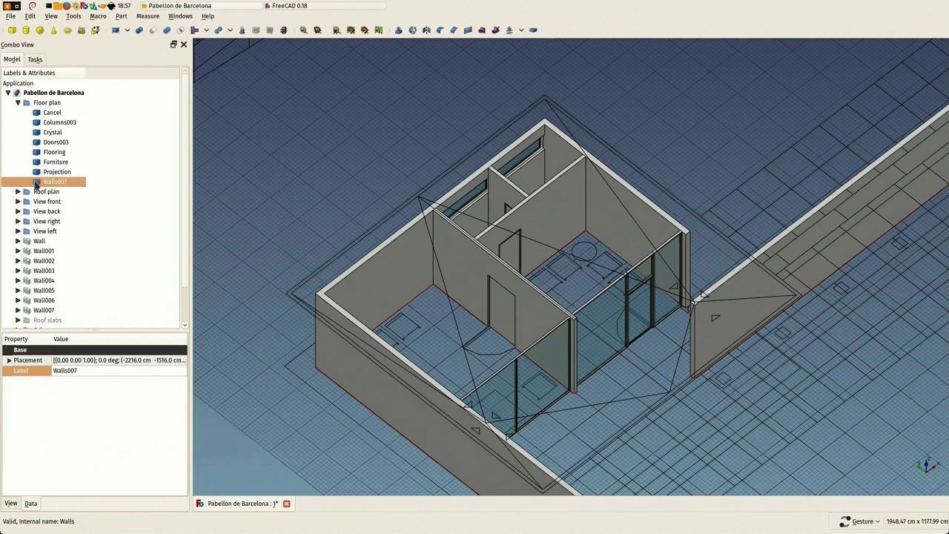
# Rename the new Walls006 group to Walls.
pyautogui.scroll(-2, 40, 216)
pyautogui.click(41, 321)
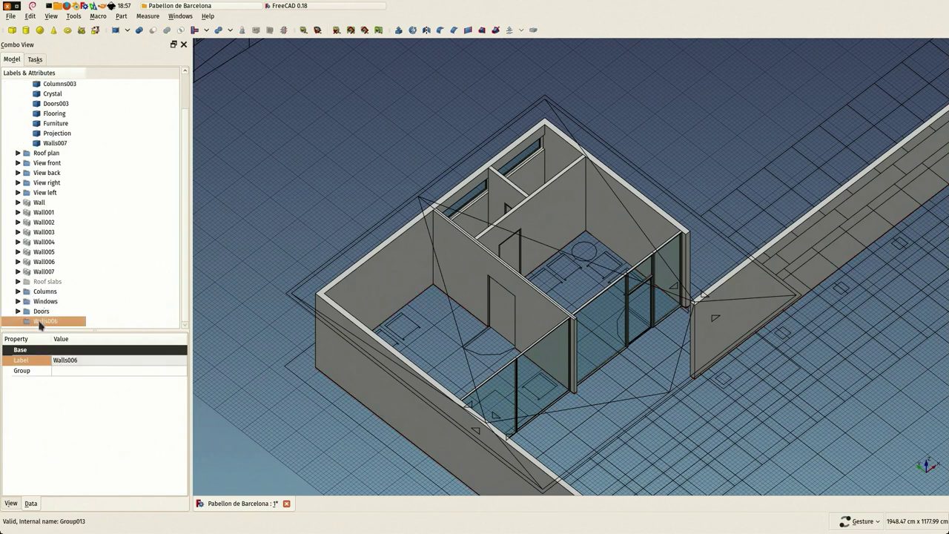
pyautogui.click(40, 322)
pyautogui.press('Escape')
pyautogui.press('Return')
pyautogui.scroll(2, 29, 119)
# Create a subgroup named Exterior walls 16cm inside Walls.
pyautogui.click(19, 103)
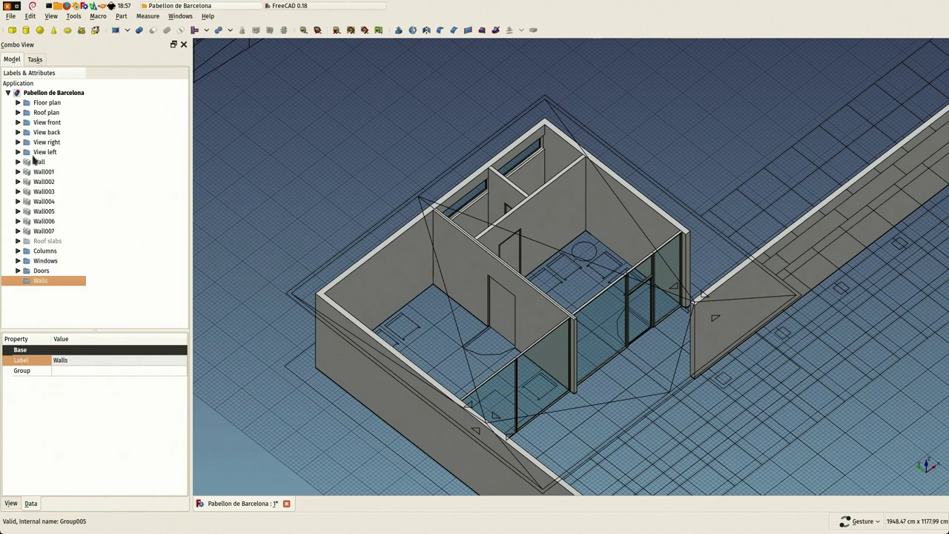
pyautogui.rightClick(41, 285)
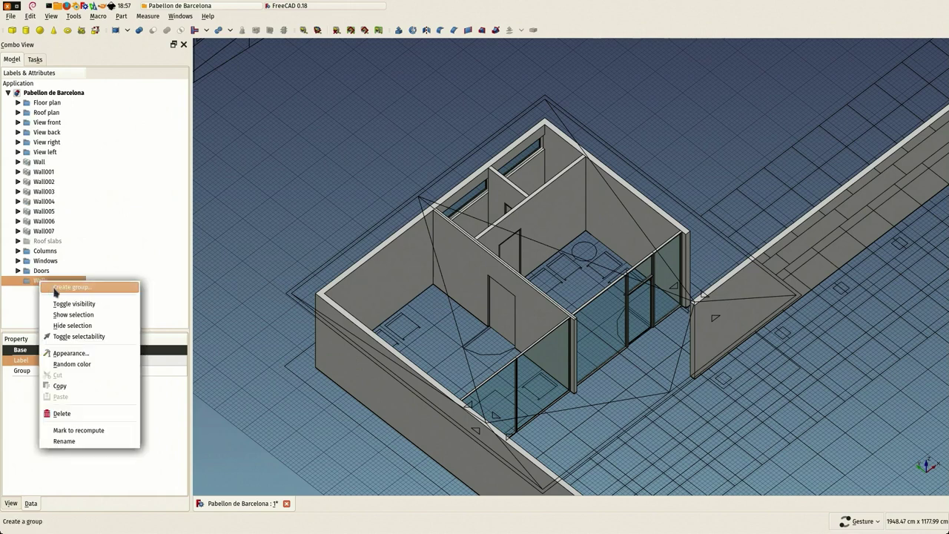
pyautogui.click(56, 290)
pyautogui.click(18, 281)
pyautogui.click(60, 290)
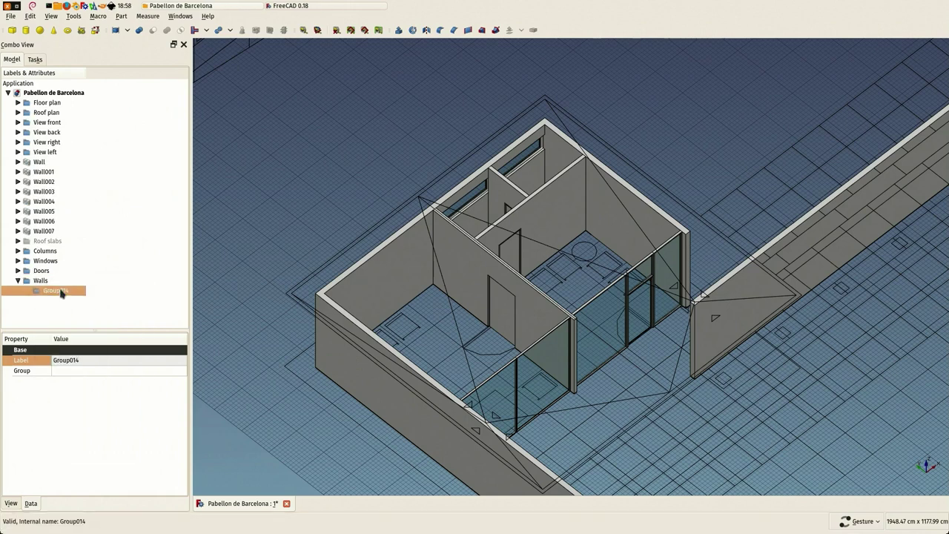
pyautogui.click(61, 291)
pyautogui.write('Exterior walls 16c')
pyautogui.write('m')
pyautogui.press('Return')
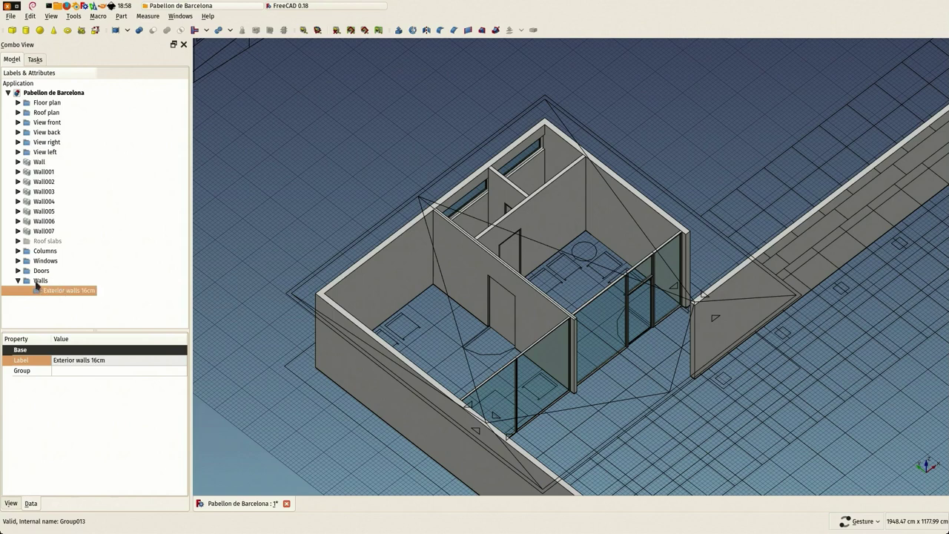
# Add a second Walls subgroup named Interior walls 10cm.
pyautogui.rightClick(37, 281)
pyautogui.click(42, 289)
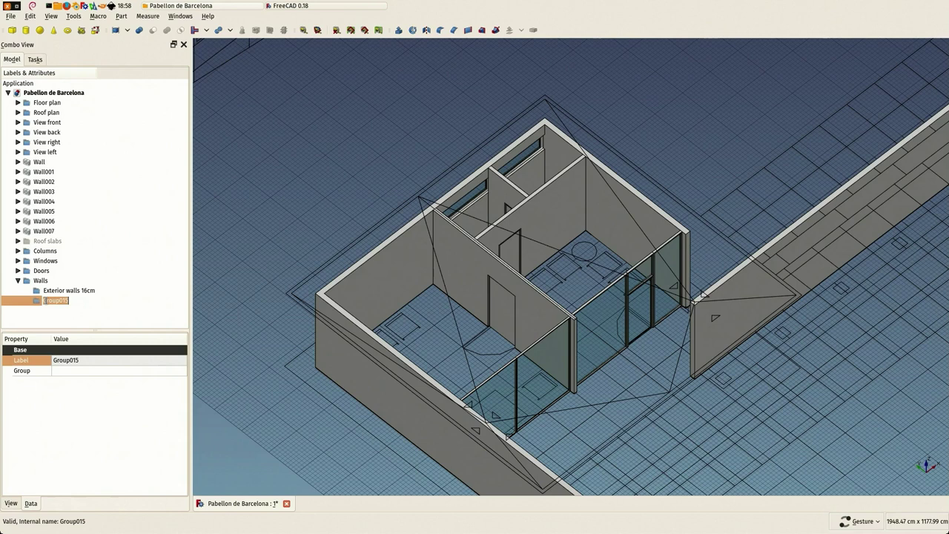
pyautogui.write('Interior walls 10c')
pyautogui.write('m')
pyautogui.press('Return')
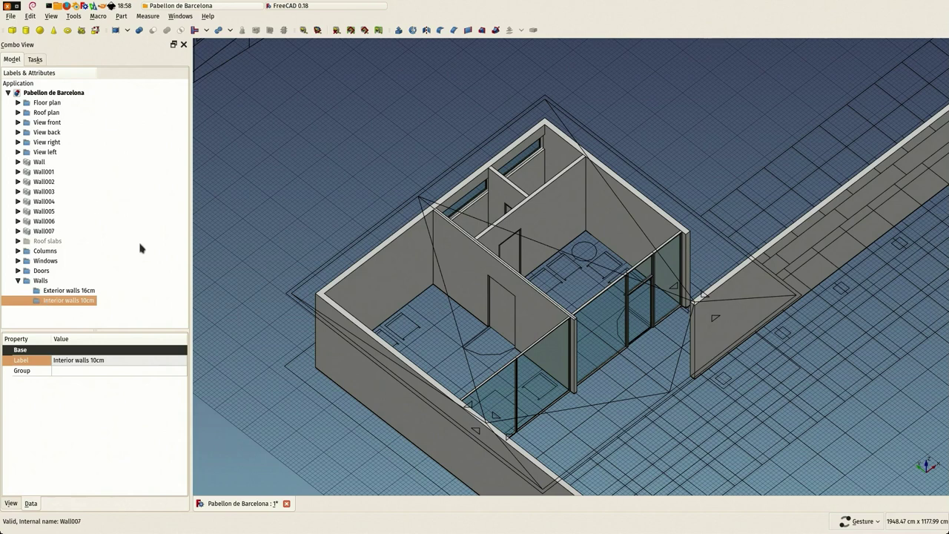
# Move Wall and Wall001 into Exterior walls 16cm.
pyautogui.click(375, 381)
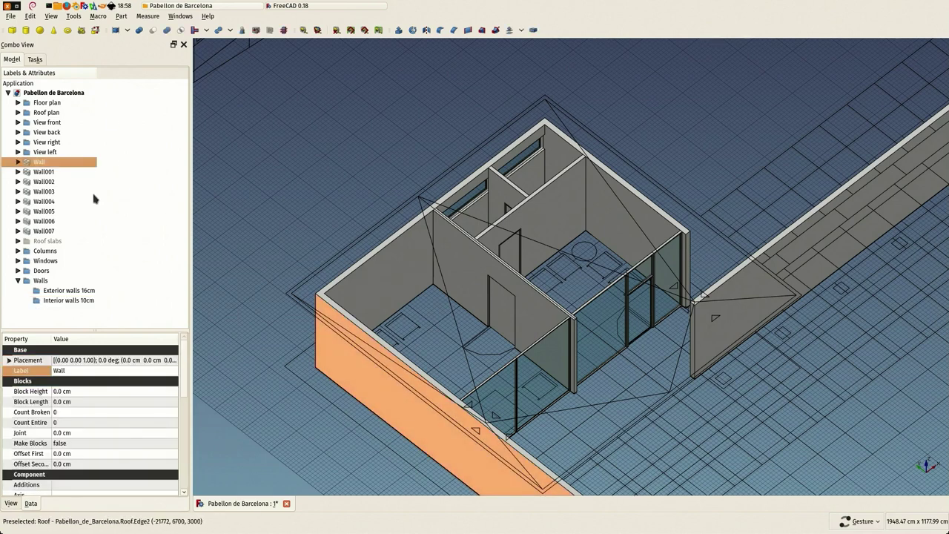
pyautogui.click(42, 174)
pyautogui.scroll(-3, 349, 237)
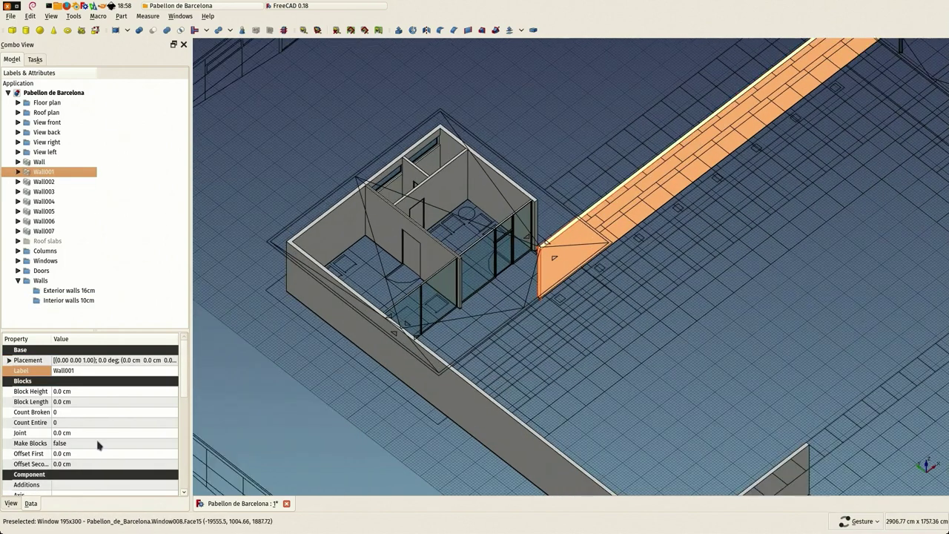
pyautogui.scroll(-4, 100, 414)
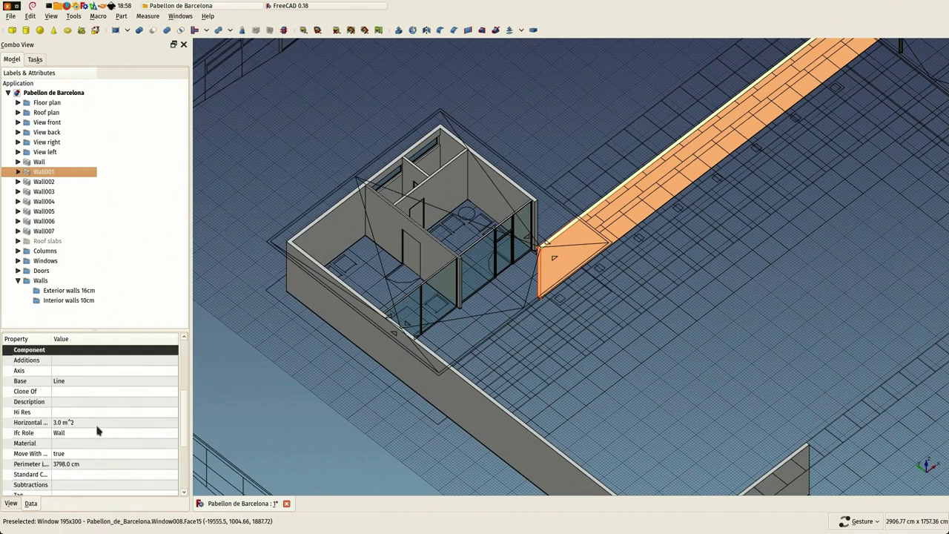
pyautogui.scroll(2, 100, 429)
pyautogui.scroll(-5, 96, 429)
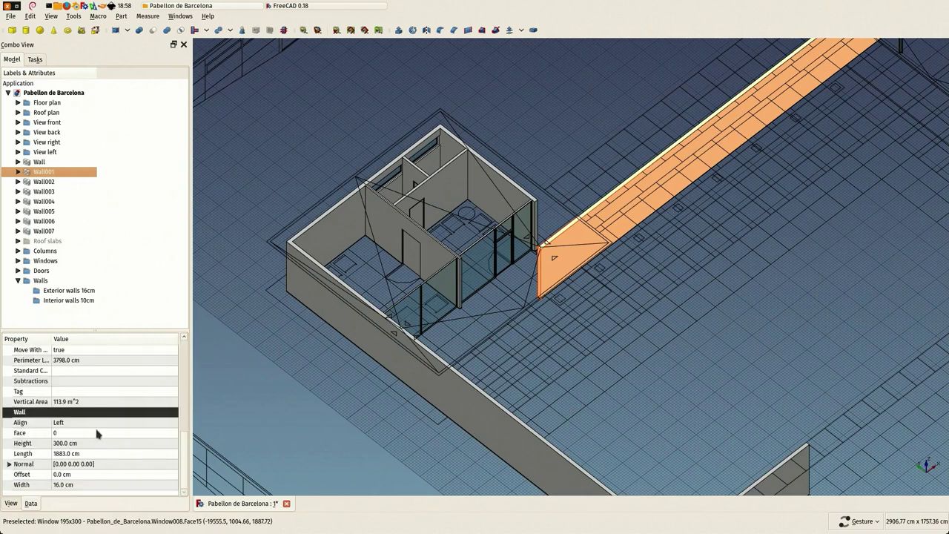
pyautogui.keyDown('ctrl'); pyautogui.click(39, 163); pyautogui.keyUp('ctrl')
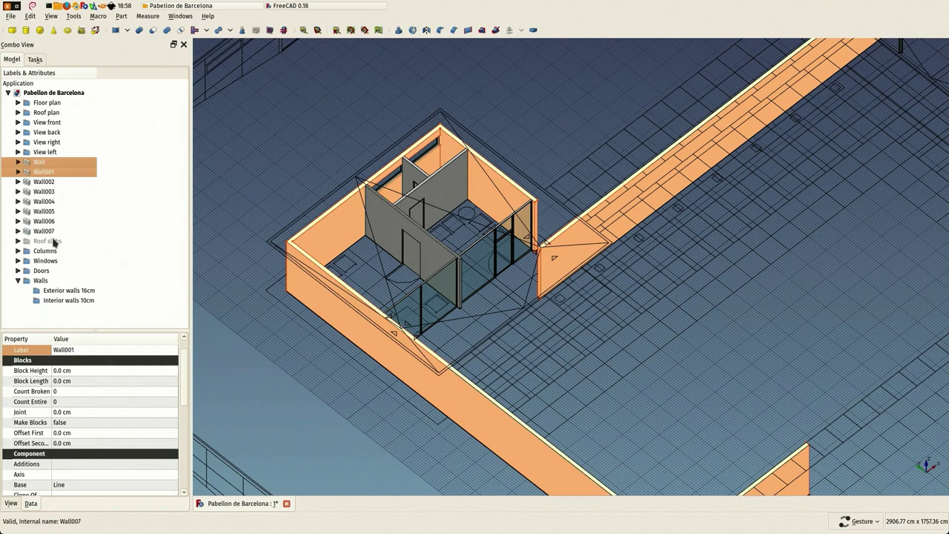
pyautogui.moveTo(38, 176); pyautogui.dragTo(72, 295)
# Check widths and file Wall002, Wall003 and Wall004 into Exterior walls 16cm.
pyautogui.click(43, 162)
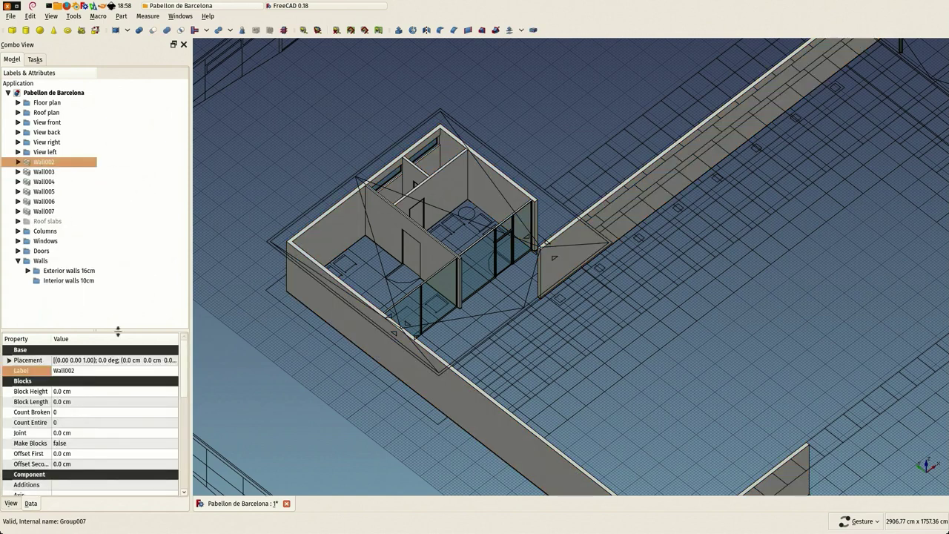
pyautogui.scroll(-5, 93, 444)
pyautogui.scroll(-1, 94, 444)
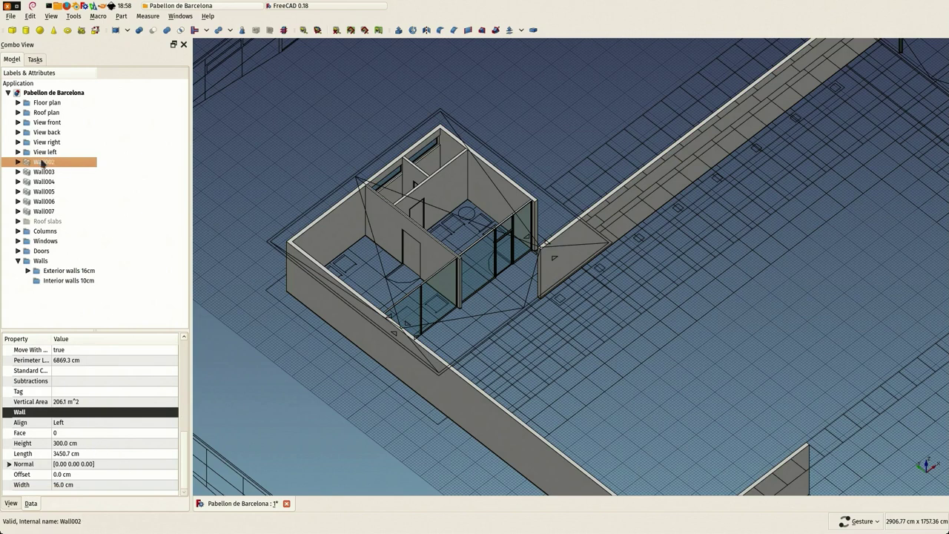
pyautogui.moveTo(43, 162); pyautogui.dragTo(65, 274)
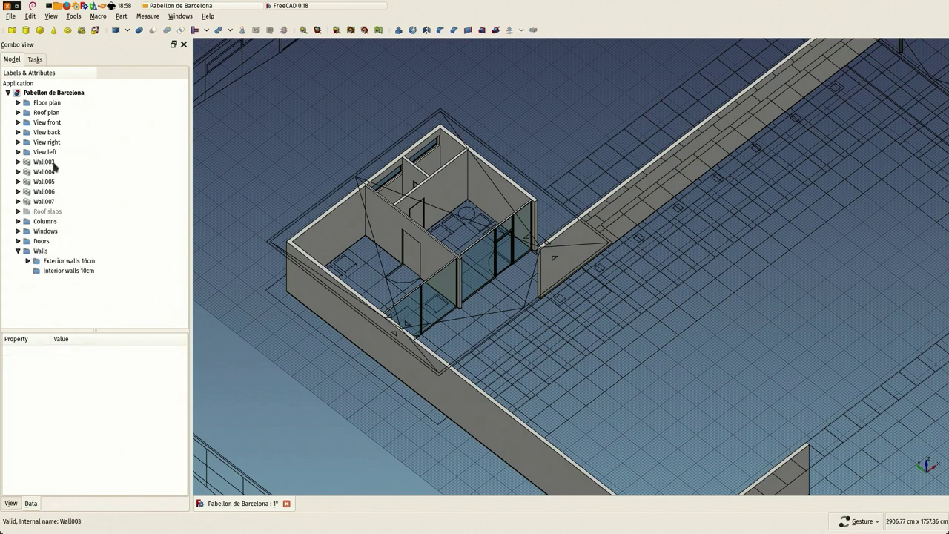
pyautogui.click(41, 163)
pyautogui.scroll(-3, 113, 440)
pyautogui.scroll(-2, 114, 439)
pyautogui.moveTo(40, 163); pyautogui.dragTo(66, 261)
pyautogui.click(41, 164)
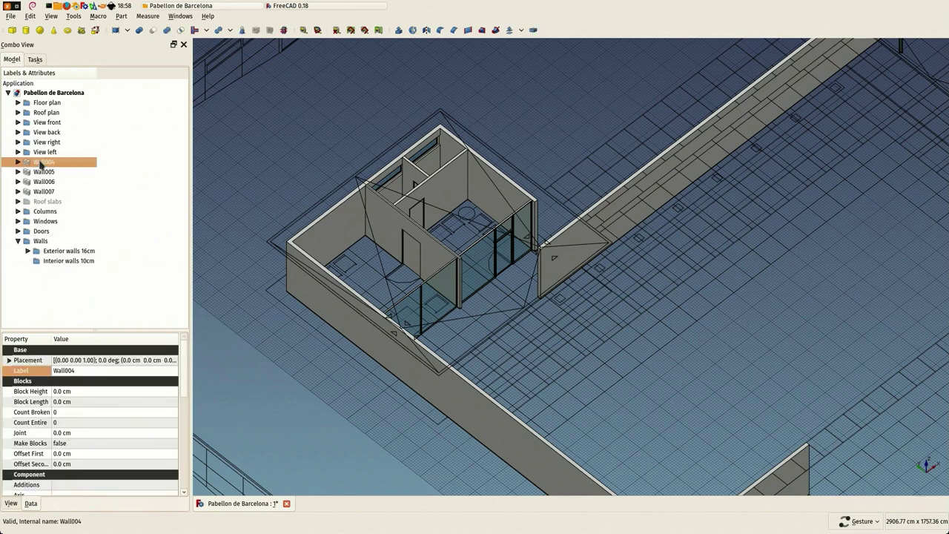
pyautogui.scroll(-3, 131, 449)
pyautogui.scroll(-2, 131, 449)
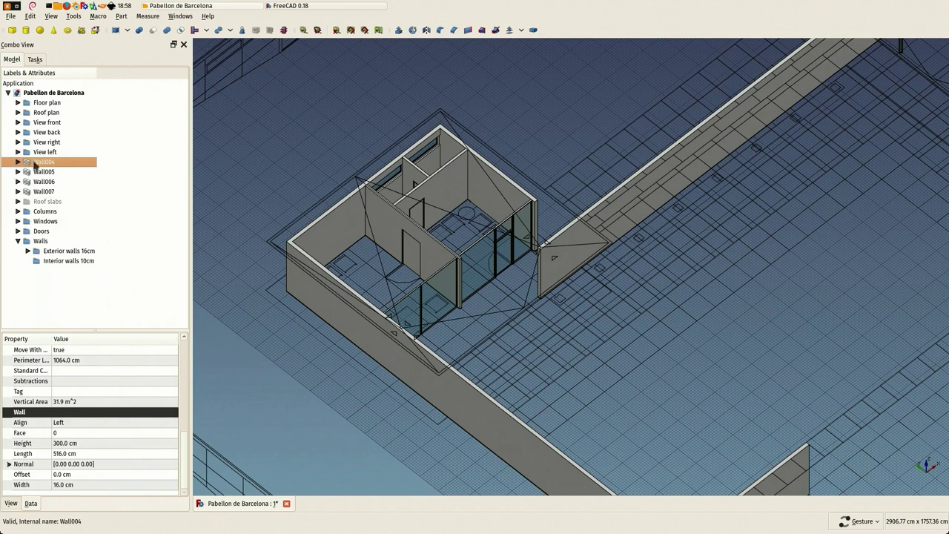
pyautogui.moveTo(41, 163)
pyautogui.mouseDown()
pyautogui.moveTo(74, 275)
pyautogui.moveTo(64, 251)
pyautogui.mouseUp()
# Move Wall005, Wall006 and Wall007 into Interior walls 10cm.
pyautogui.click(36, 152)
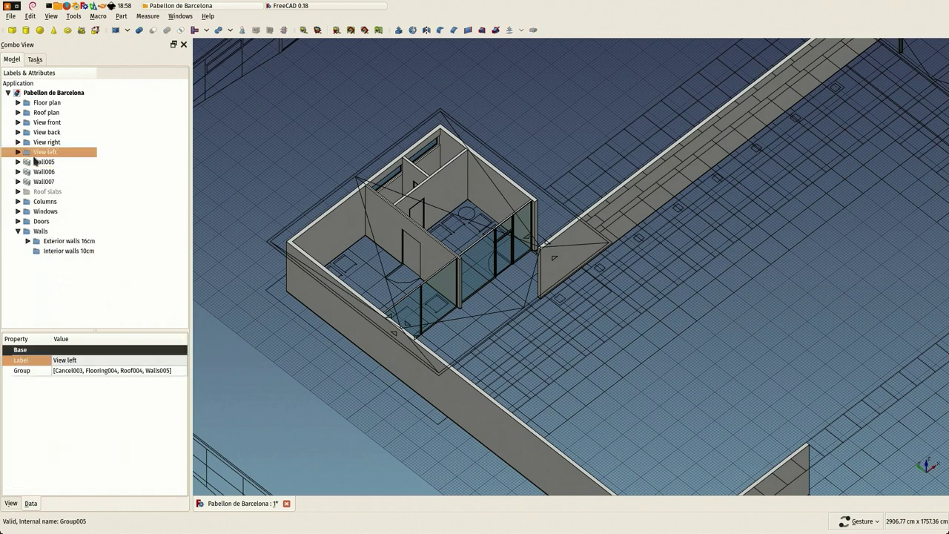
pyautogui.click(43, 163)
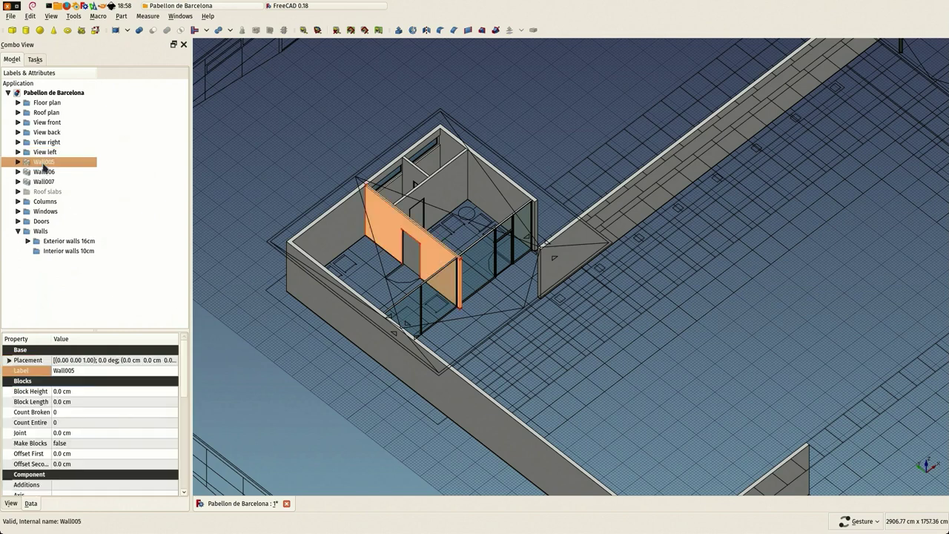
pyautogui.keyDown('ctrl'); pyautogui.click(41, 172); pyautogui.keyUp('ctrl')
pyautogui.keyDown('ctrl'); pyautogui.click(42, 182); pyautogui.keyUp('ctrl')
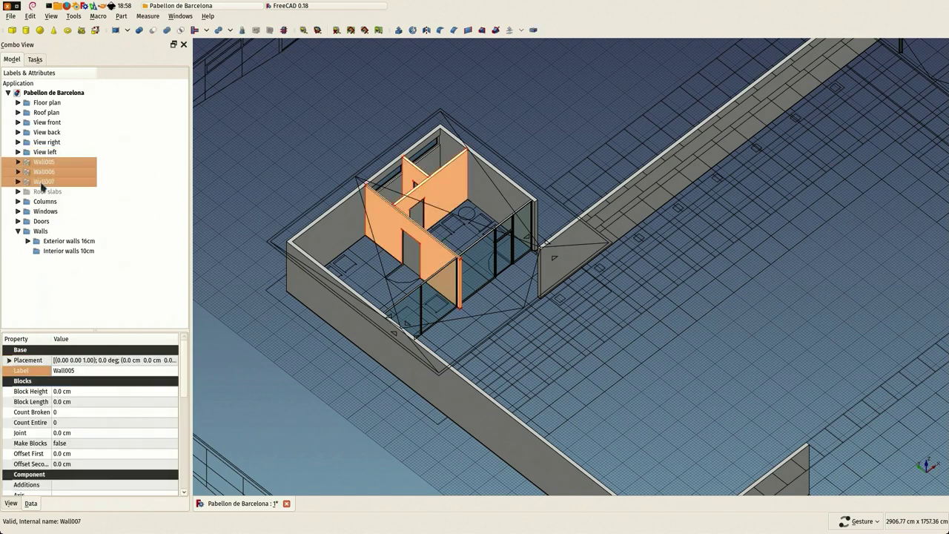
pyautogui.moveTo(43, 182); pyautogui.dragTo(75, 254)
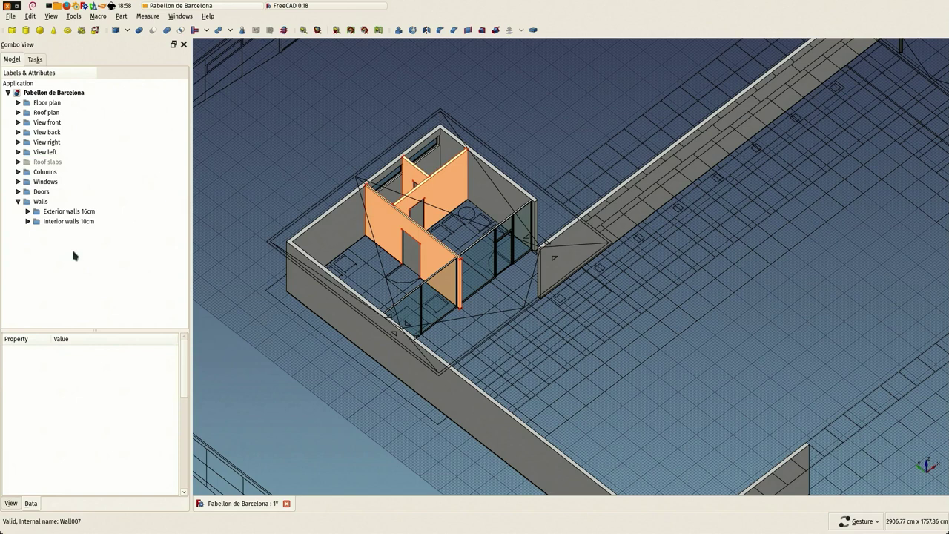
# Collapse Walls and create a new document group named 'Original 2D drawings'.
pyautogui.click(18, 201)
pyautogui.rightClick(41, 90)
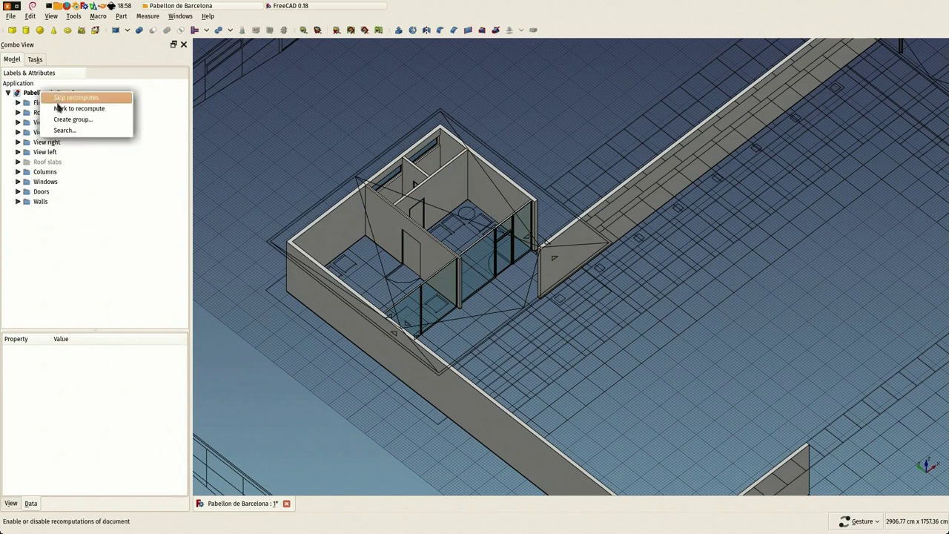
pyautogui.click(59, 124)
pyautogui.click(39, 213)
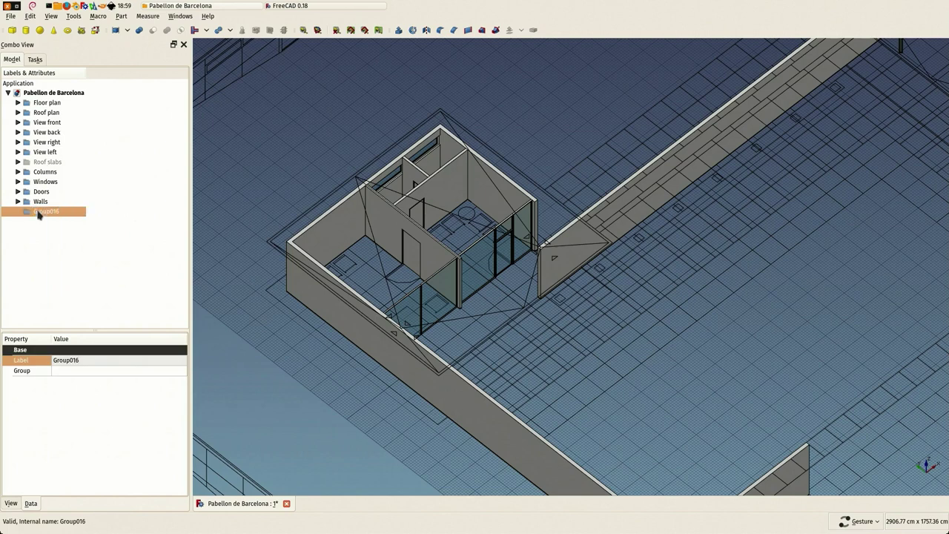
pyautogui.write('Original 2D drawings')
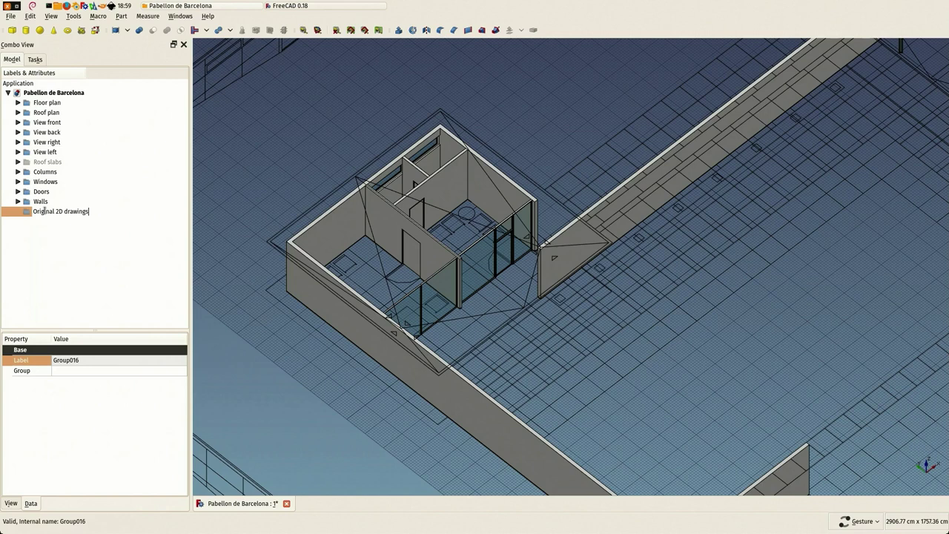
pyautogui.press('Return')
# Move the Floor plan through View left drawing groups into 'Original 2D drawings'.
pyautogui.click(37, 152)
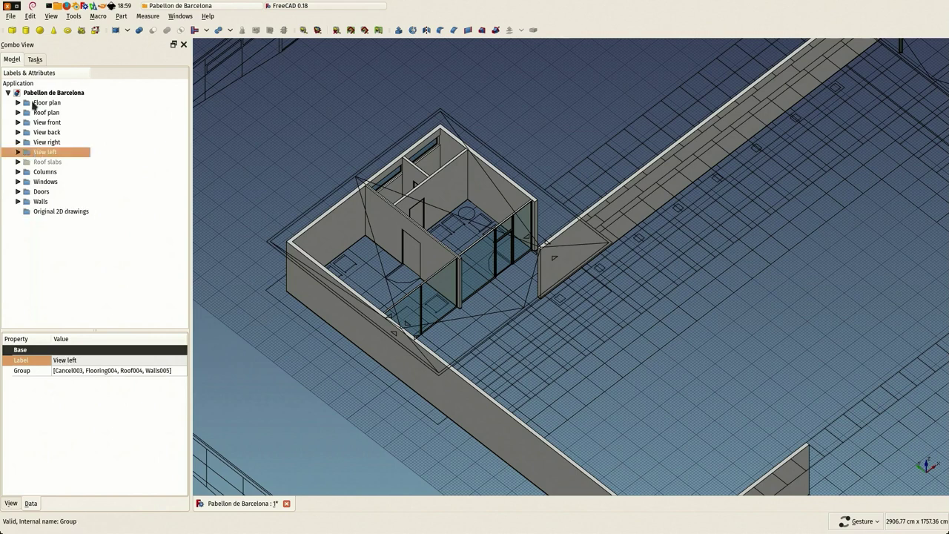
pyautogui.keyDown('shift'); pyautogui.click(33, 103); pyautogui.keyUp('shift')
pyautogui.rightClick(79, 154)
pyautogui.rightClick(47, 153)
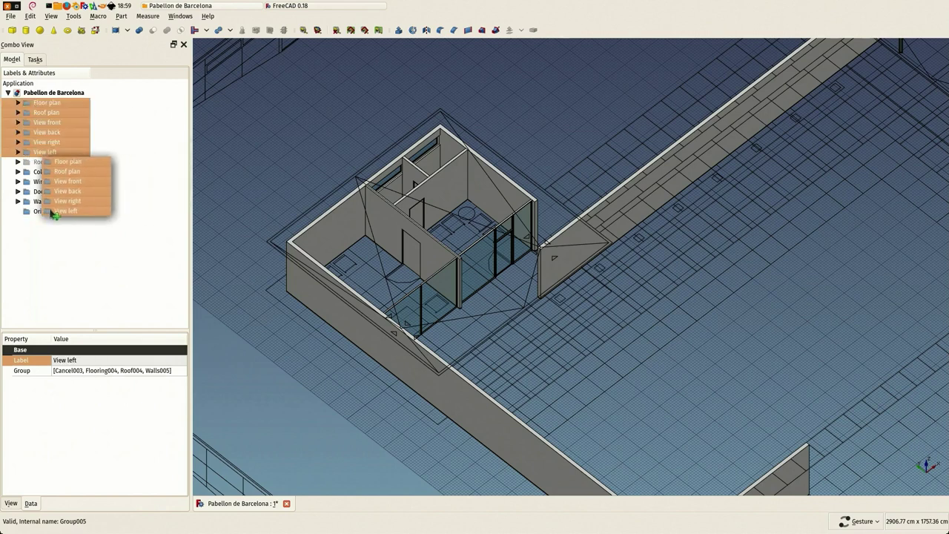
pyautogui.click(51, 209)
pyautogui.click(18, 152)
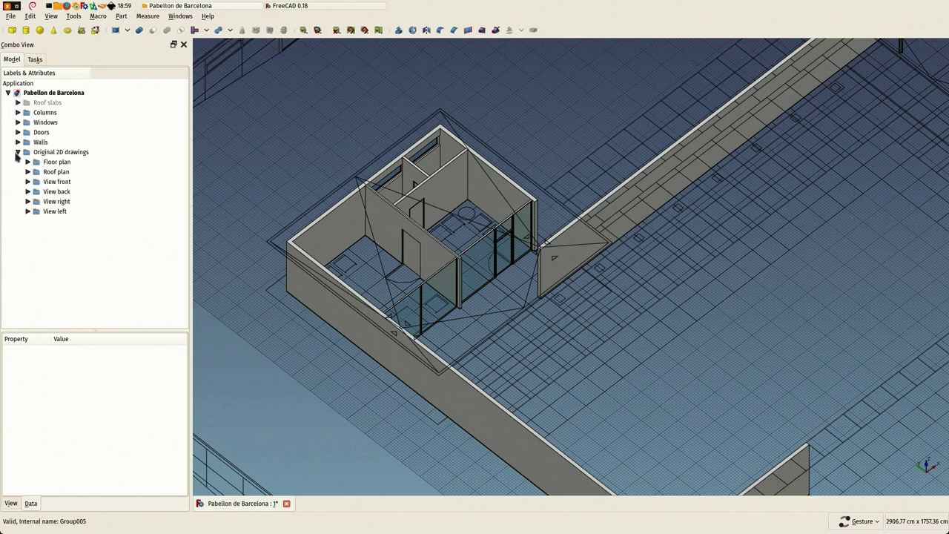
pyautogui.click(17, 152)
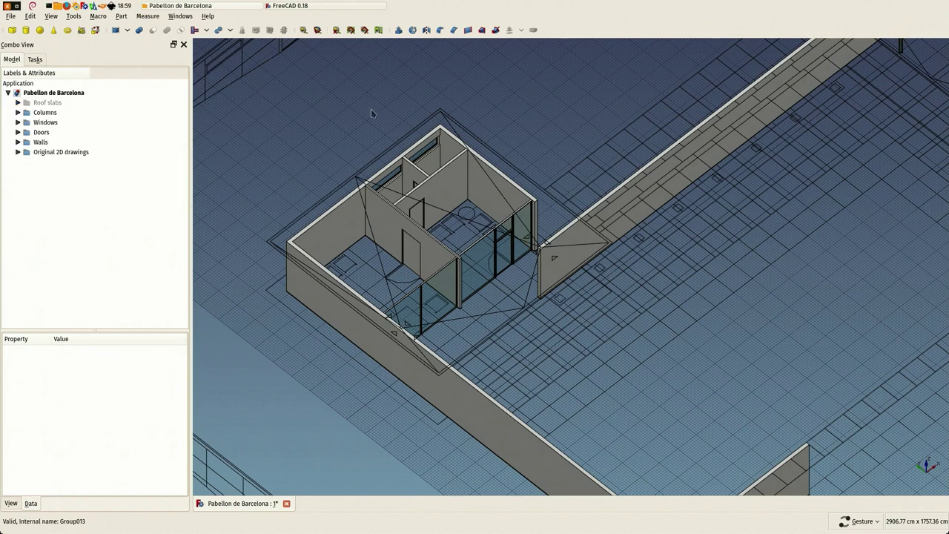
# Hide the Original 2D drawings group and make the Roof slabs visible.
pyautogui.scroll(-5, 372, 109)
pyautogui.moveTo(372, 109); pyautogui.dragTo(194, 212)
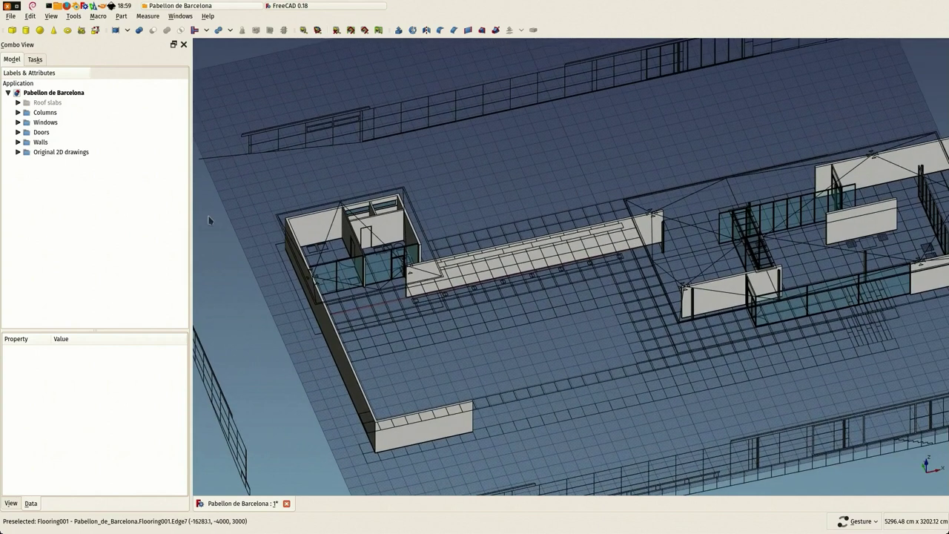
pyautogui.click(73, 153)
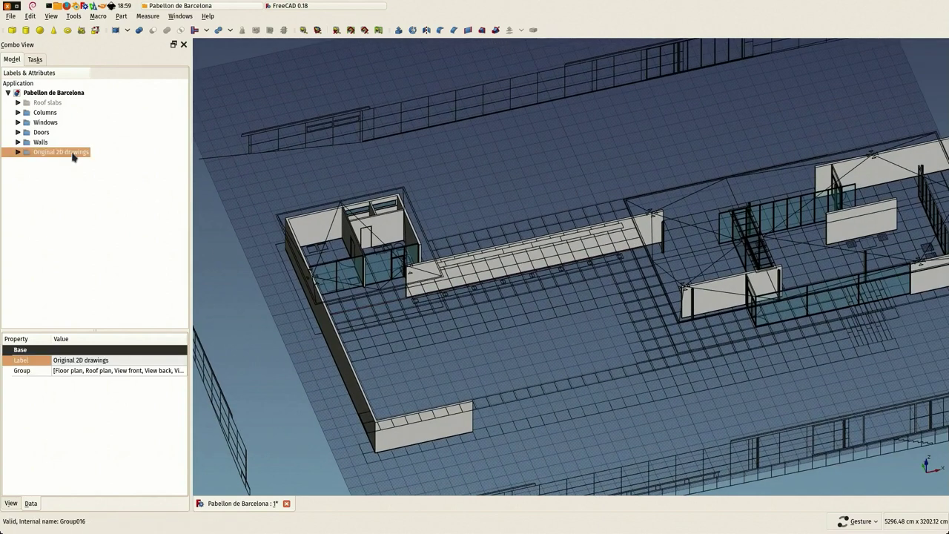
pyautogui.press('space')
pyautogui.moveTo(477, 247)
pyautogui.mouseDown()
pyautogui.moveTo(514, 215)
pyautogui.moveTo(464, 219)
pyautogui.mouseUp()
pyautogui.click(53, 104)
pyautogui.press('space')
# Inspect the pavilion from below and toggle the Floor plan drawing's visibility.
pyautogui.scroll(-3, 450, 131)
pyautogui.moveTo(449, 131)
pyautogui.mouseDown()
pyautogui.moveTo(419, 141)
pyautogui.moveTo(393, 100)
pyautogui.moveTo(415, 212)
pyautogui.mouseUp()
pyautogui.scroll(2, 525, 239)
pyautogui.scroll(2, 484, 232)
pyautogui.scroll(1, 488, 239)
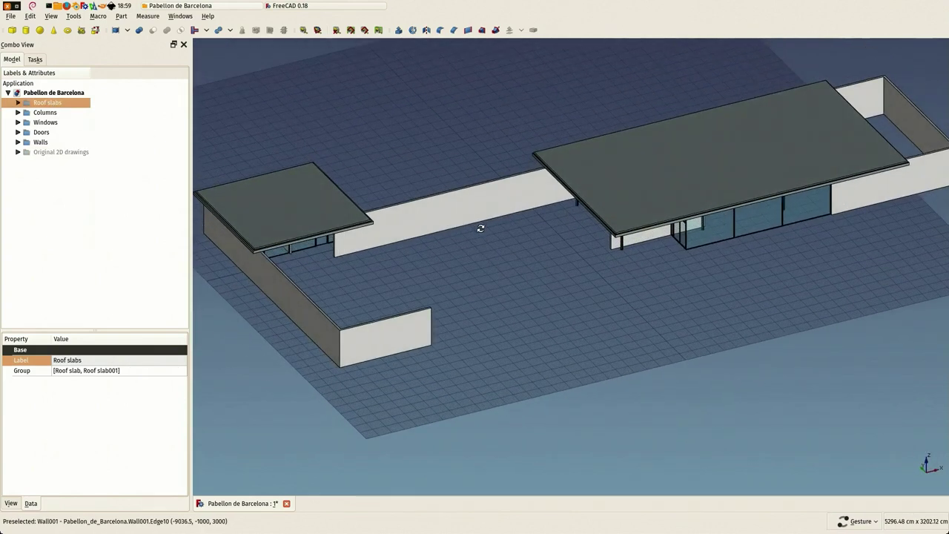
pyautogui.scroll(-2, 489, 238)
pyautogui.scroll(-2, 489, 260)
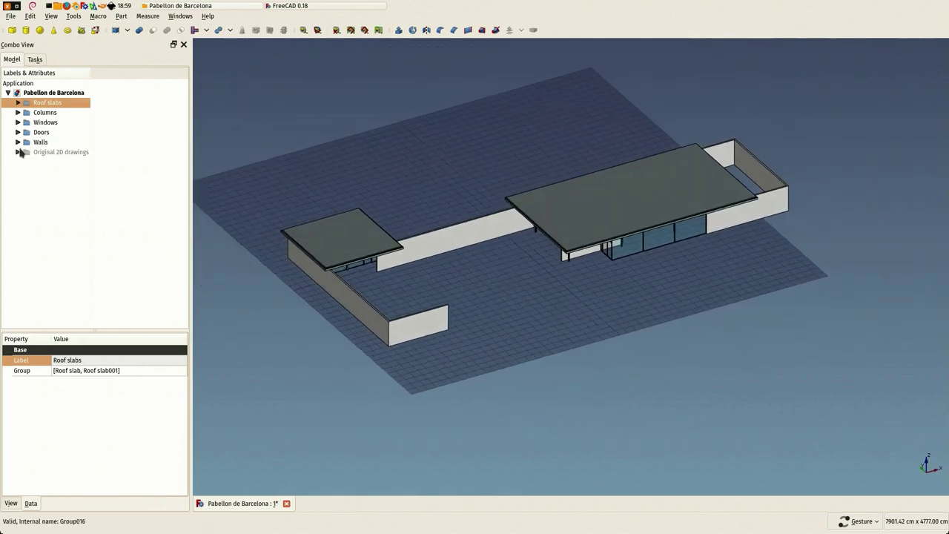
pyautogui.click(17, 151)
pyautogui.click(46, 163)
pyautogui.press('space')
# Zoom back in on the model and save the pavilion document.
pyautogui.scroll(1, 434, 144)
pyautogui.scroll(2, 528, 293)
pyautogui.scroll(2, 513, 233)
pyautogui.scroll(2, 495, 174)
pyautogui.scroll(-5, 495, 178)
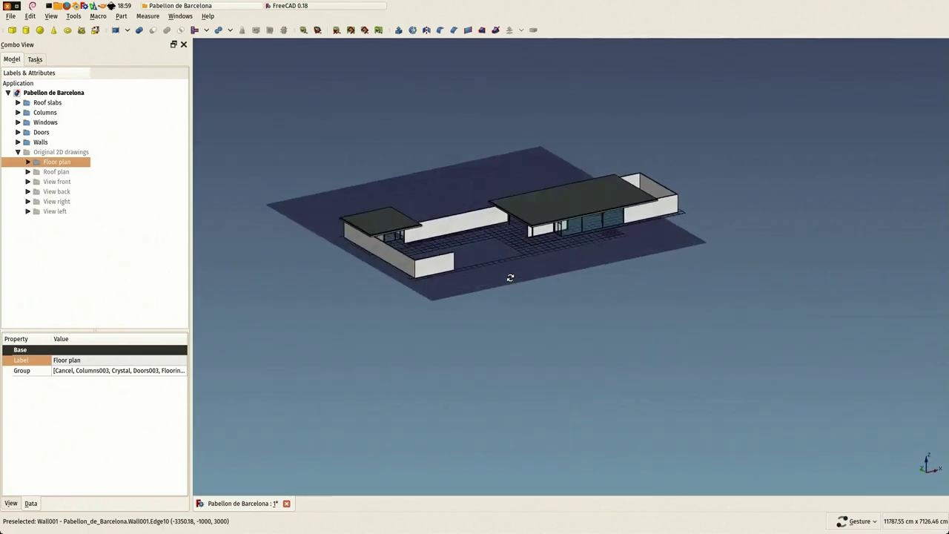
pyautogui.scroll(1, 507, 280)
pyautogui.scroll(2, 480, 256)
pyautogui.scroll(1, 476, 264)
pyautogui.scroll(1, 523, 265)
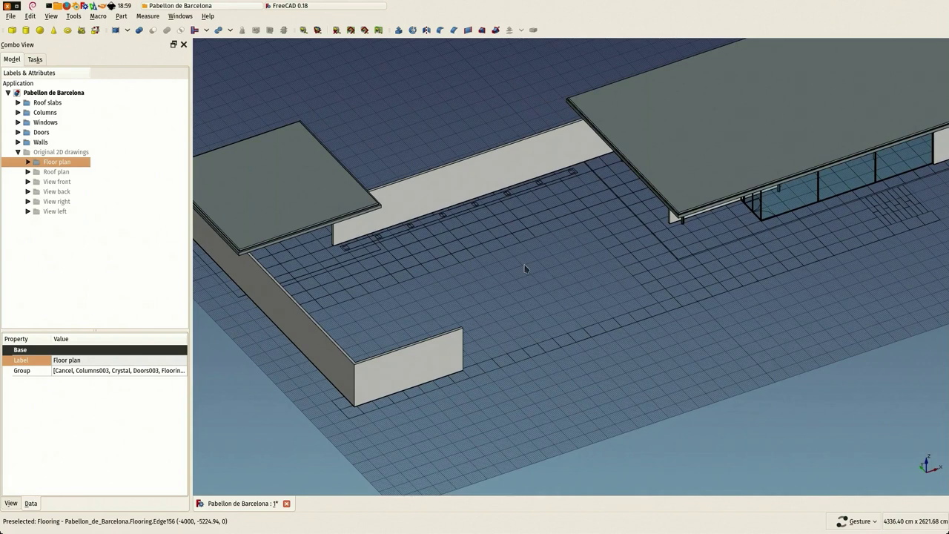
pyautogui.click(10, 16)
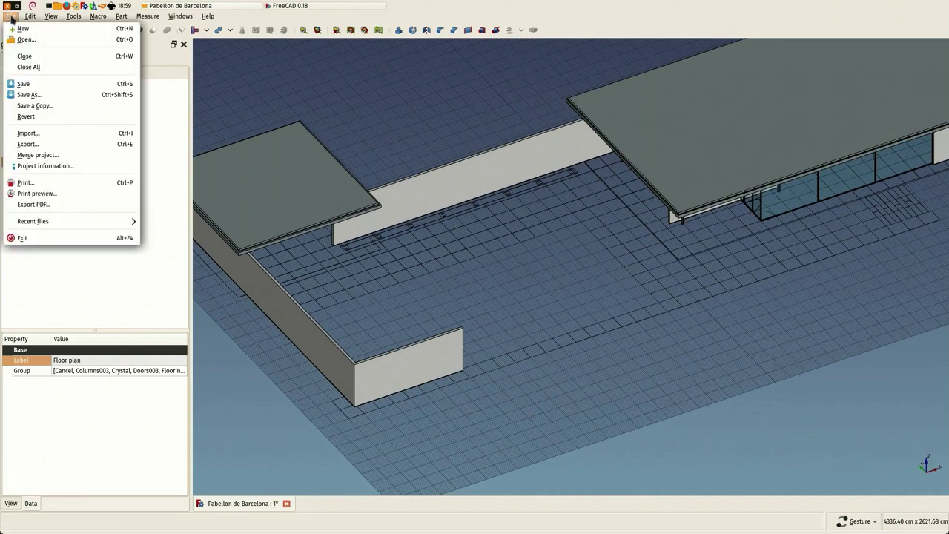
pyautogui.click(28, 88)
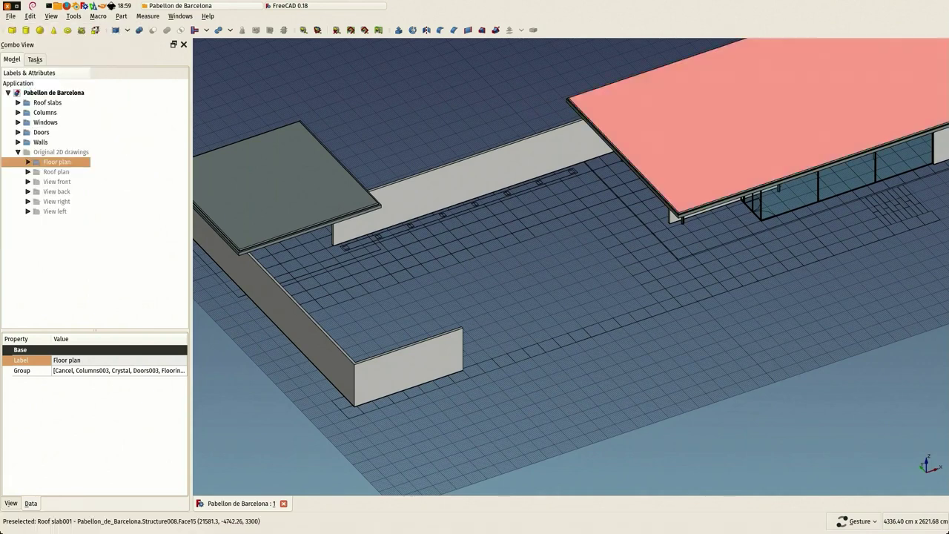